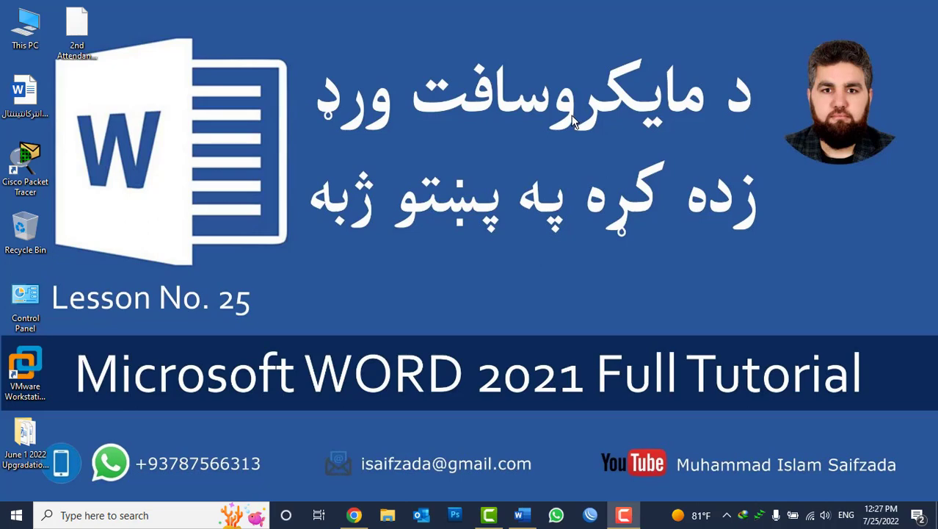
# - Refresh the Windows desktop and launch Word with a blank Document1
pyautogui.rightClick(498, 75)
pyautogui.click(534, 116)
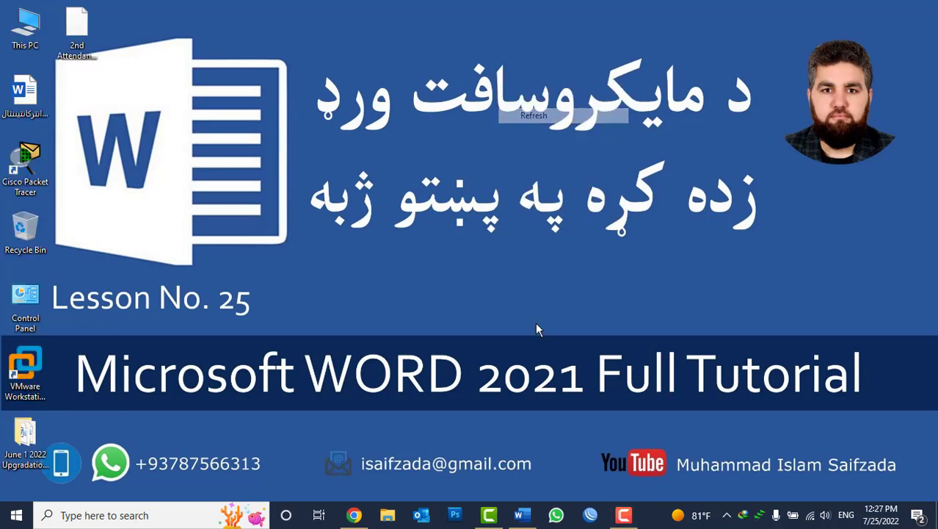
pyautogui.click(522, 514)
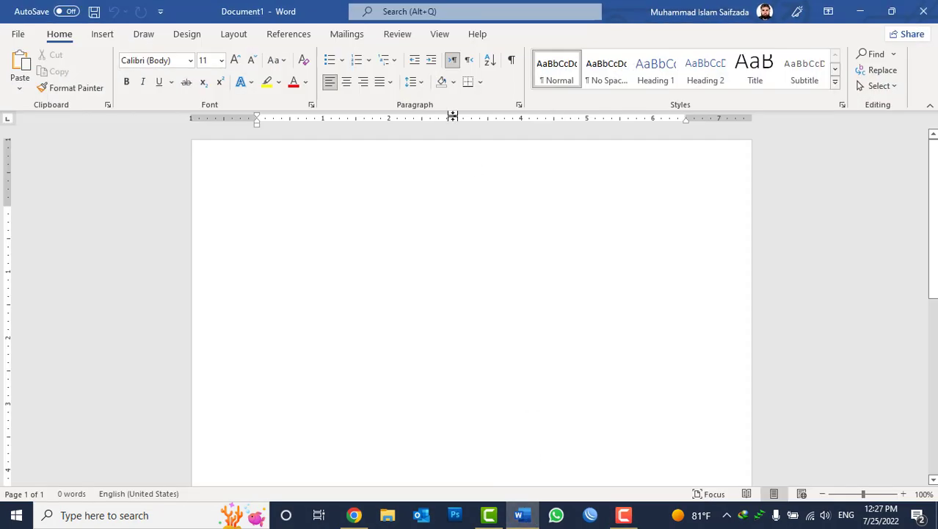
# - Check the account details panel from the Review tab, then open the File backstage Home page
pyautogui.click(400, 36)
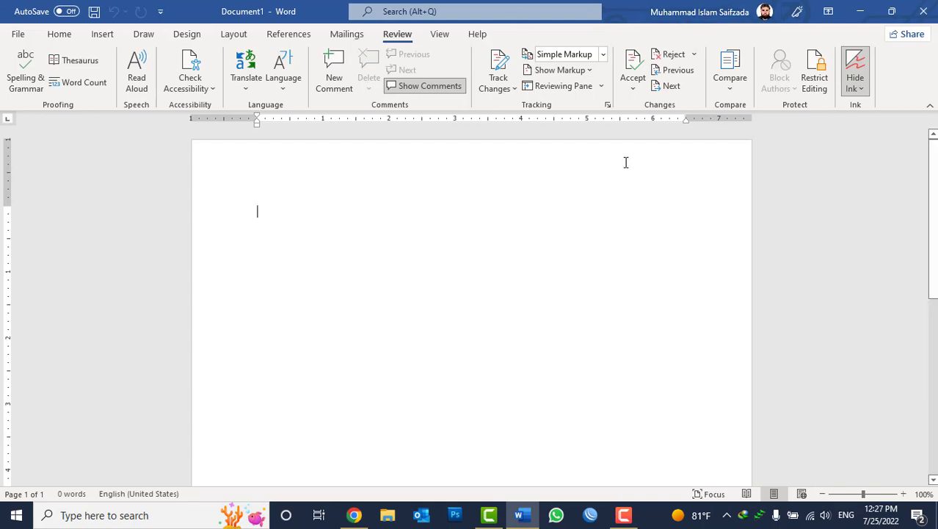
pyautogui.click(765, 12)
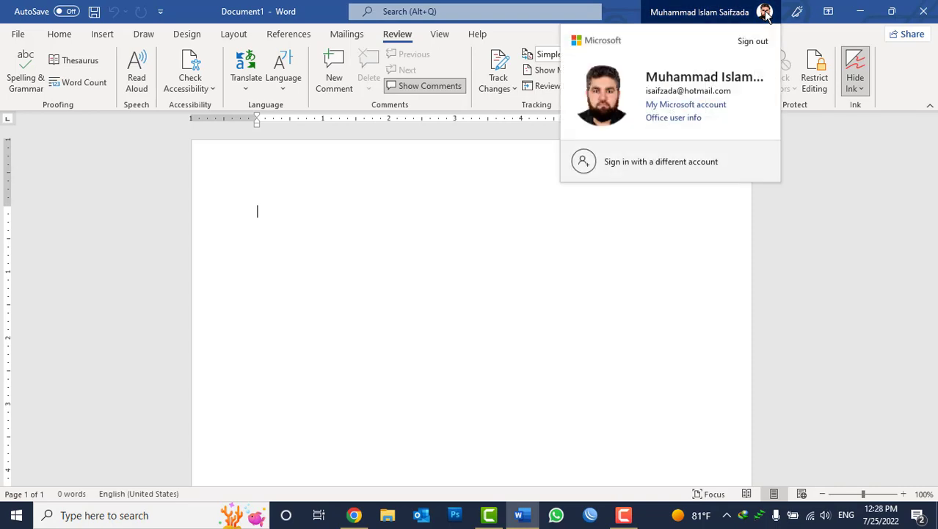
pyautogui.click(765, 13)
pyautogui.click(766, 13)
pyautogui.click(710, 8)
pyautogui.click(709, 9)
pyautogui.click(602, 271)
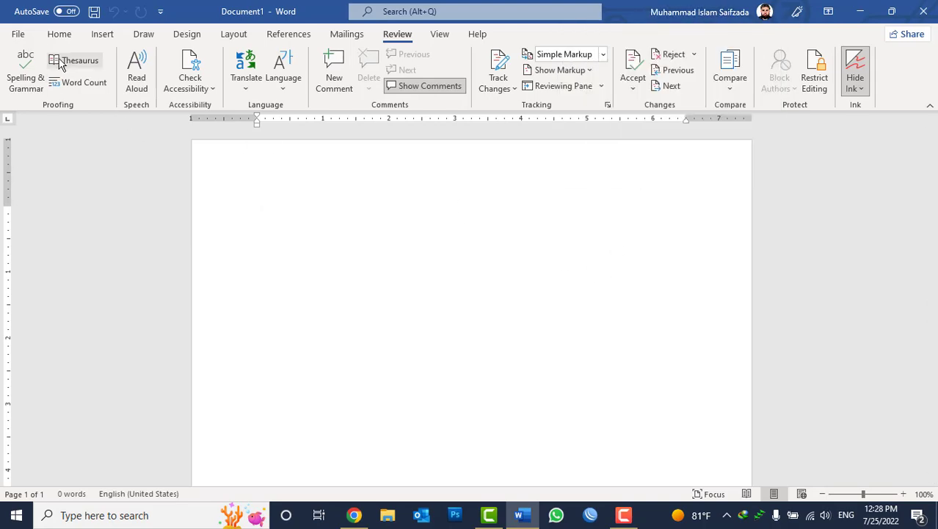
pyautogui.click(20, 36)
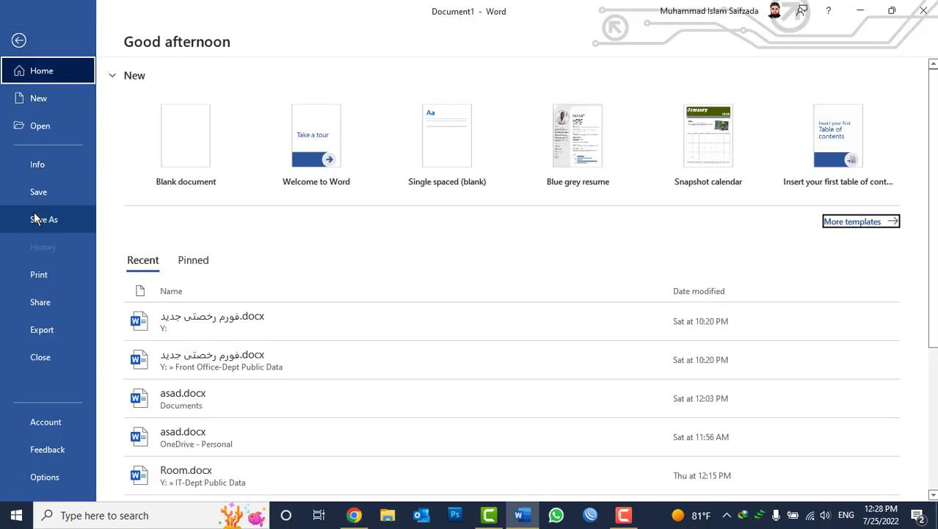
# - Look over the Account page's product information and return to Document1
pyautogui.click(62, 421)
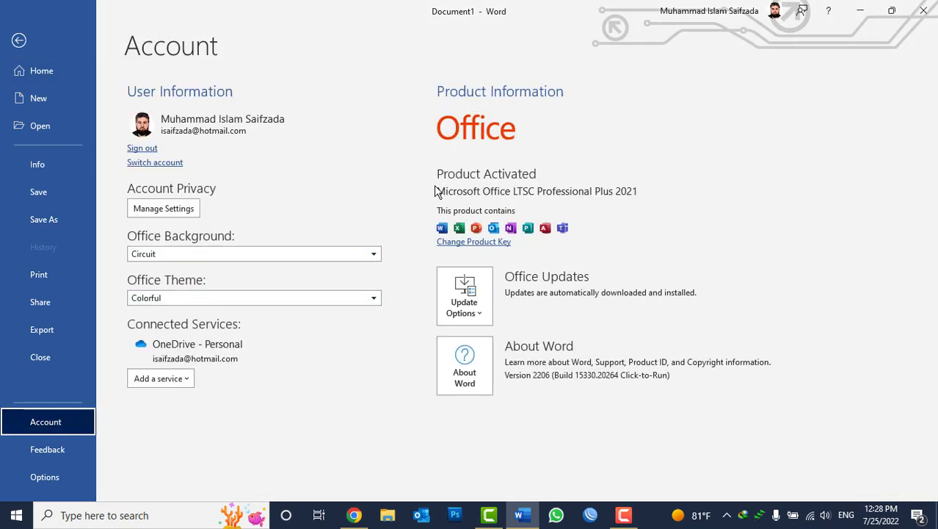
pyautogui.click(31, 33)
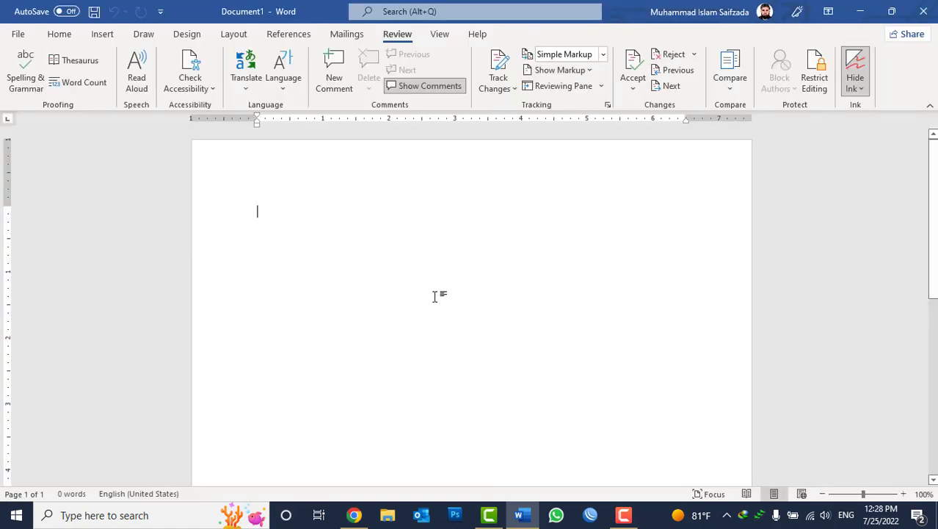
# - Generate five =rand() sample paragraphs, remove the trailing empty line, and start saving with Ctrl+S
pyautogui.write('=rand()')
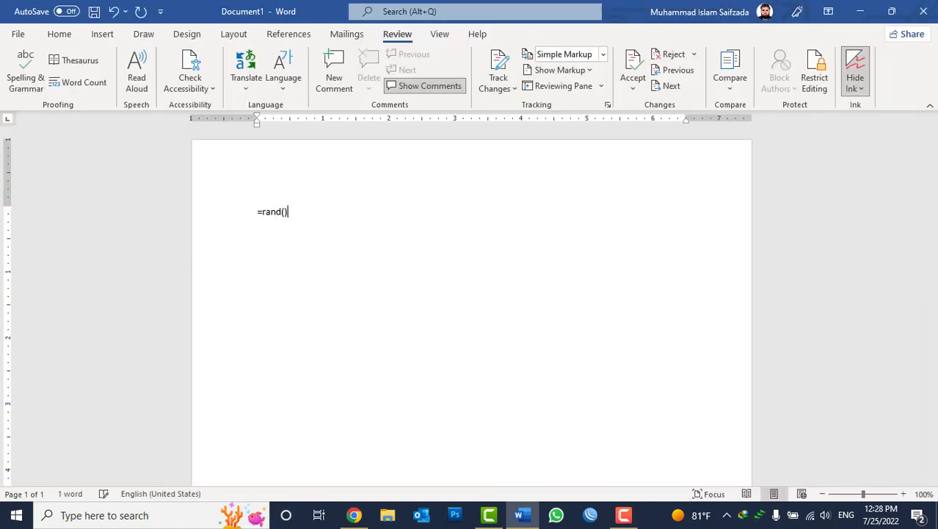
pyautogui.press('Return')
pyautogui.press('BackSpace')
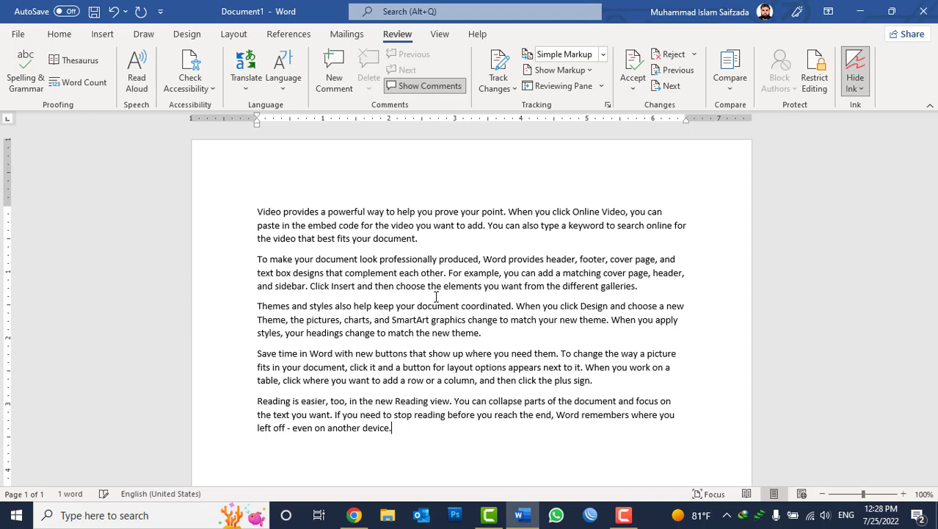
pyautogui.hotkey('ctrl', 's')
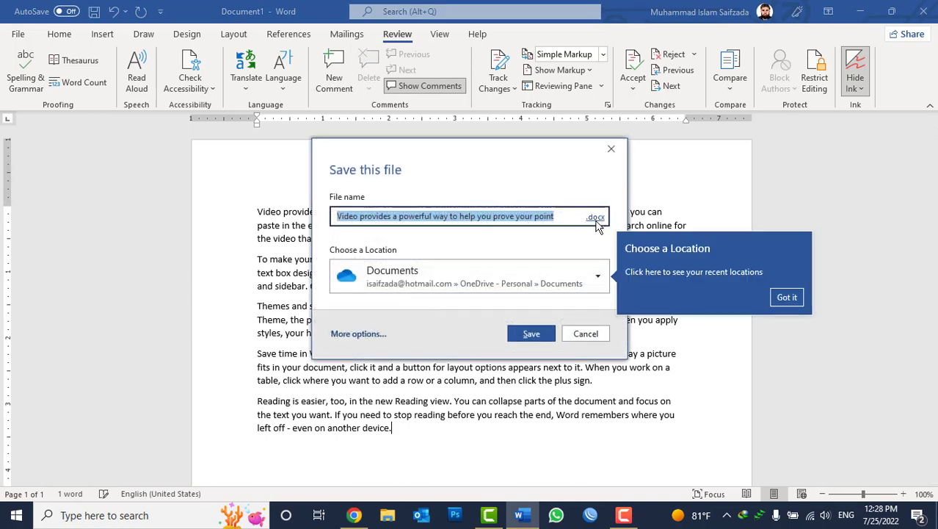
# - Save the document as Data.docx in the Documents folder on this PC
pyautogui.click(597, 278)
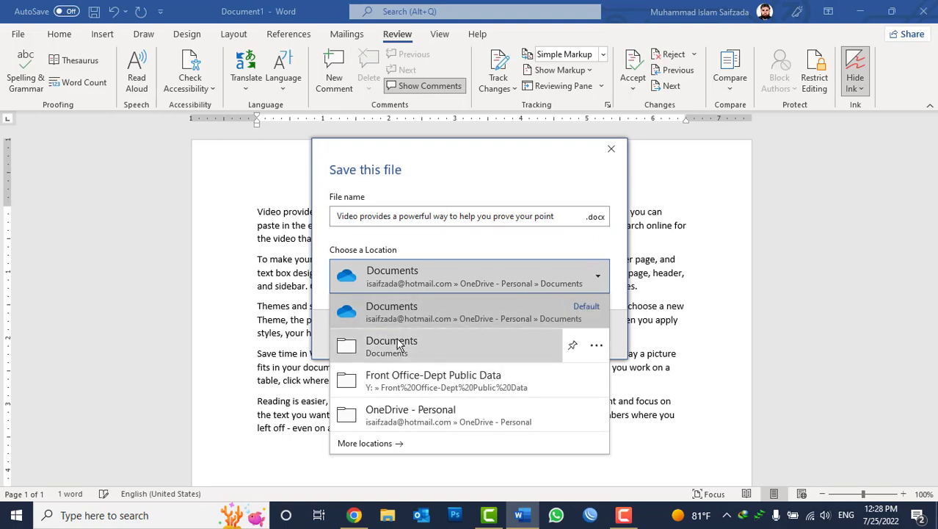
pyautogui.click(396, 443)
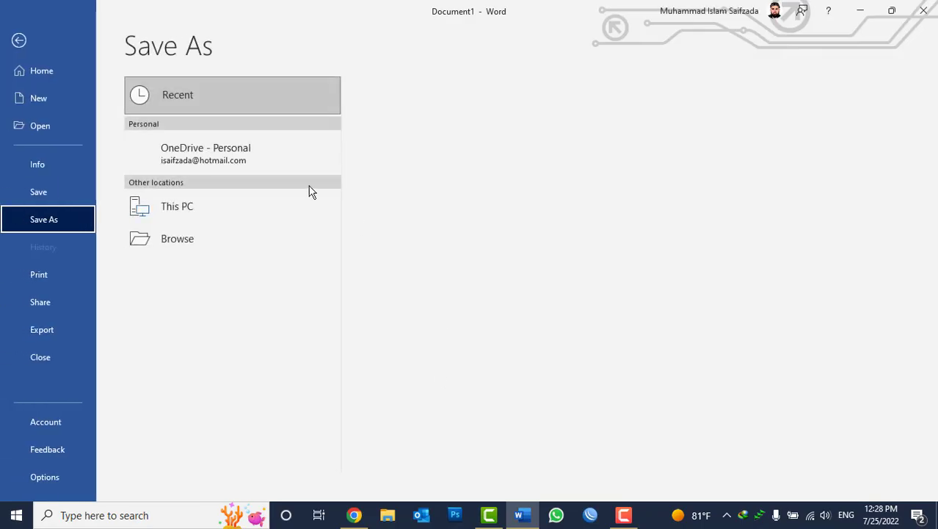
pyautogui.click(226, 280)
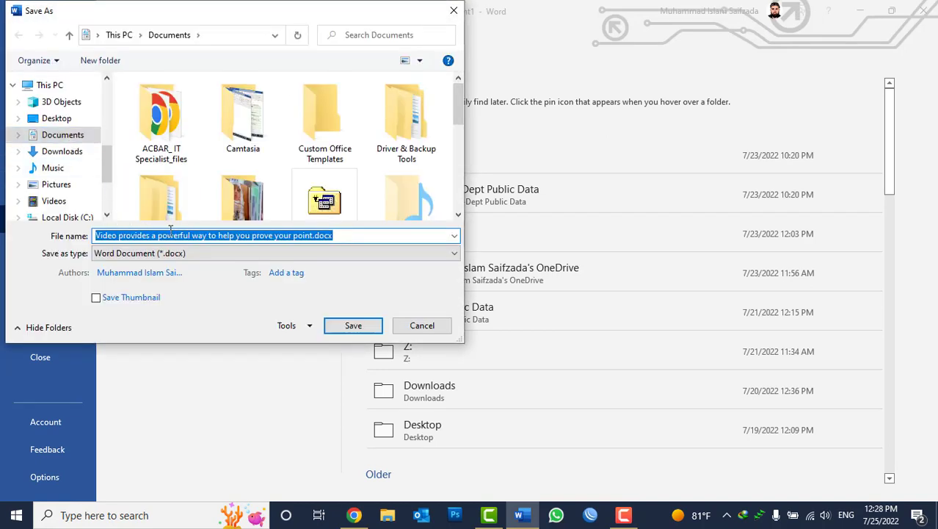
pyautogui.write('Data')
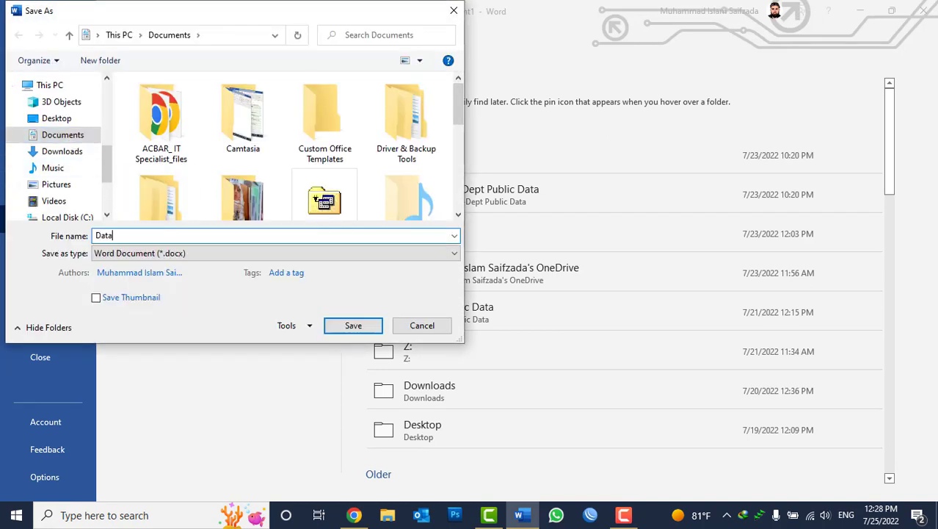
pyautogui.click(357, 325)
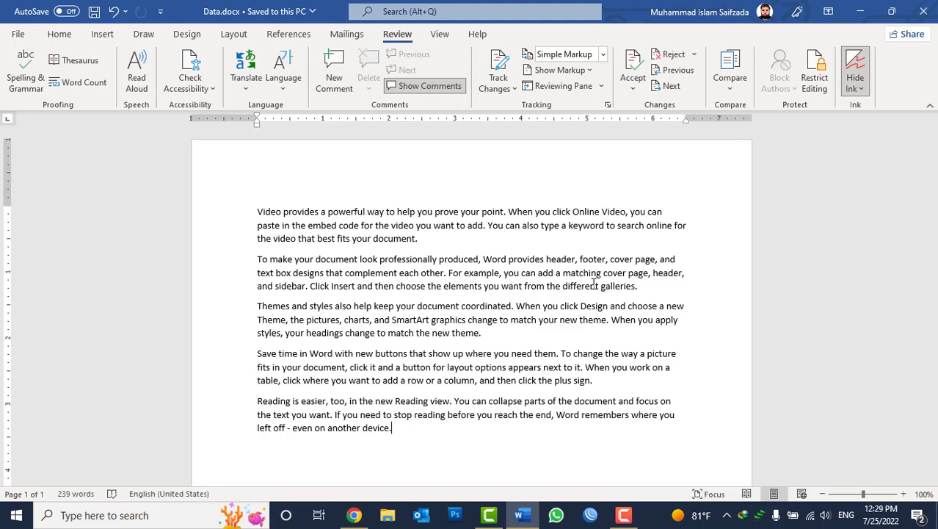
# - Save Data.docx to the OneDrive - Personal folder so AutoSave turns on
pyautogui.click(26, 34)
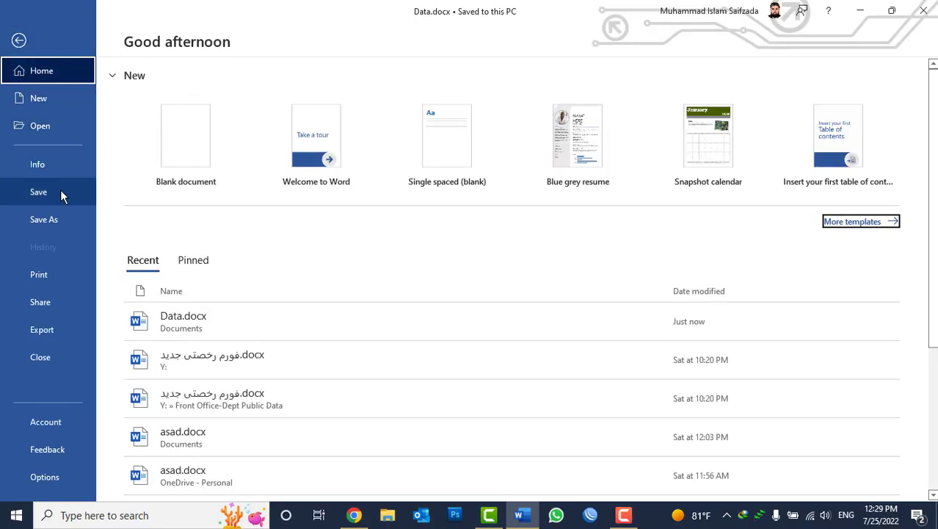
pyautogui.click(46, 309)
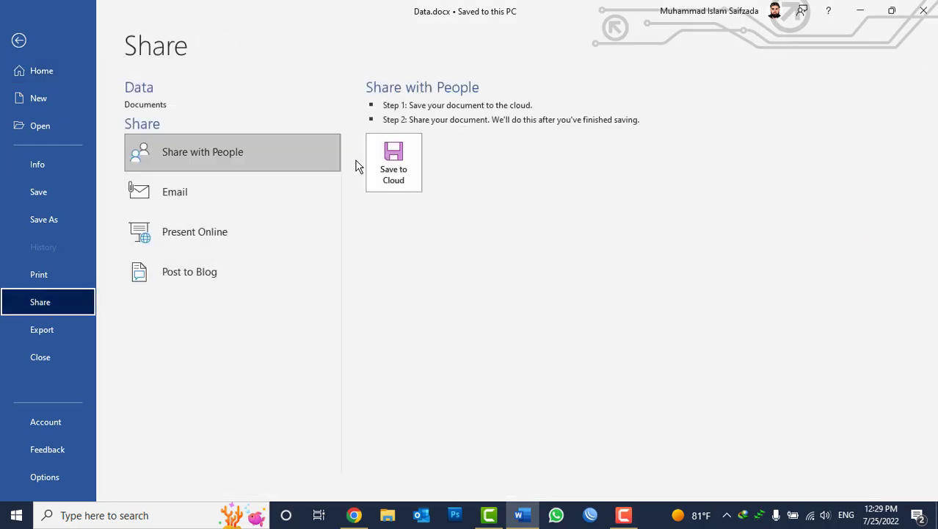
pyautogui.click(400, 184)
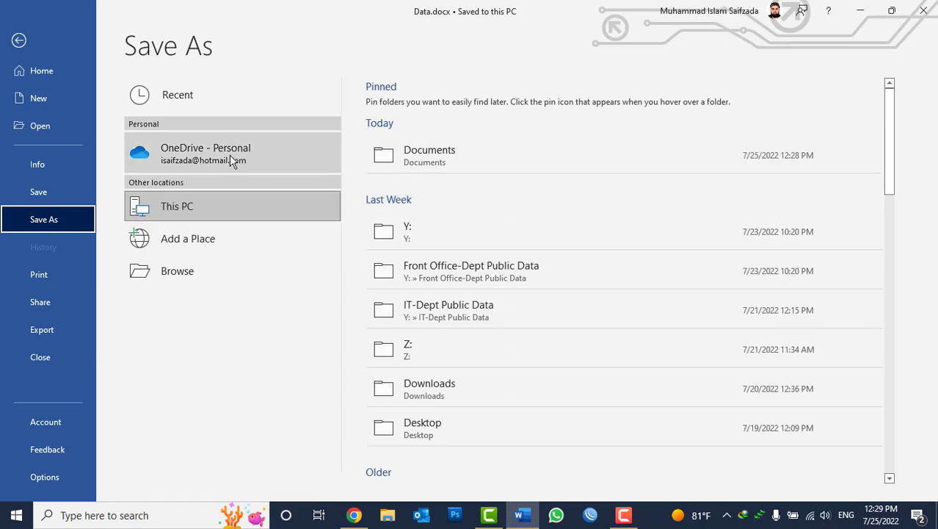
pyautogui.click(230, 161)
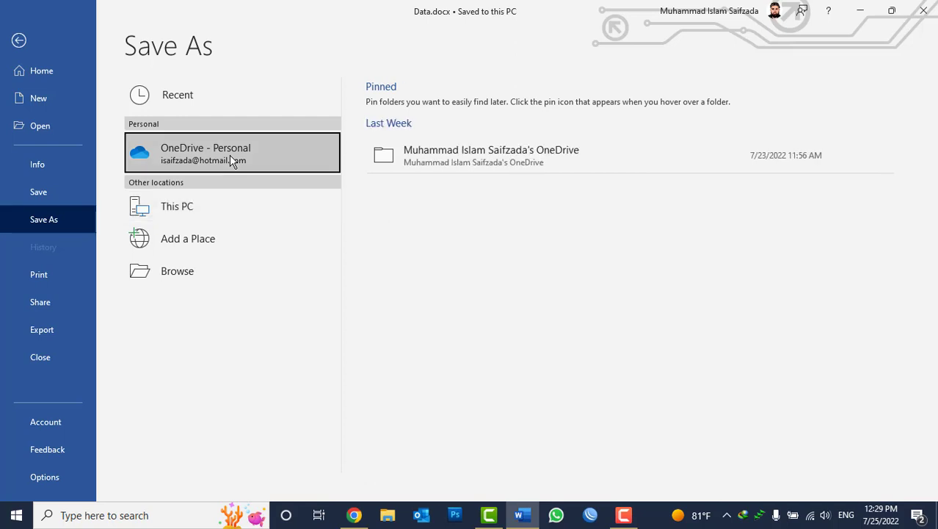
pyautogui.click(435, 154)
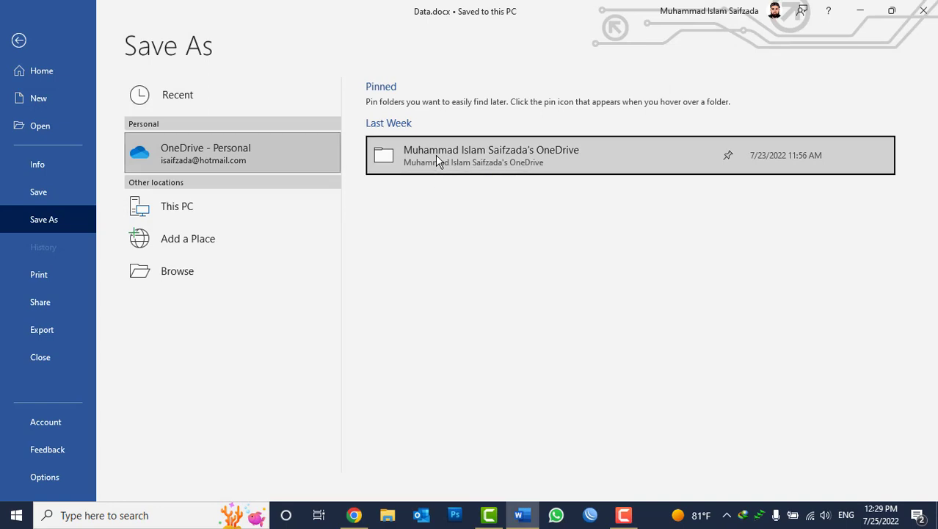
pyautogui.click(435, 156)
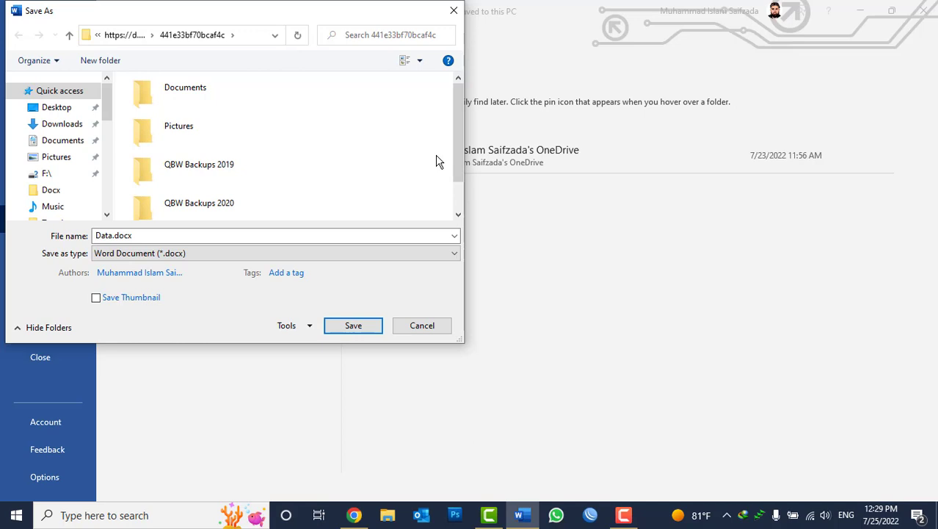
pyautogui.click(359, 324)
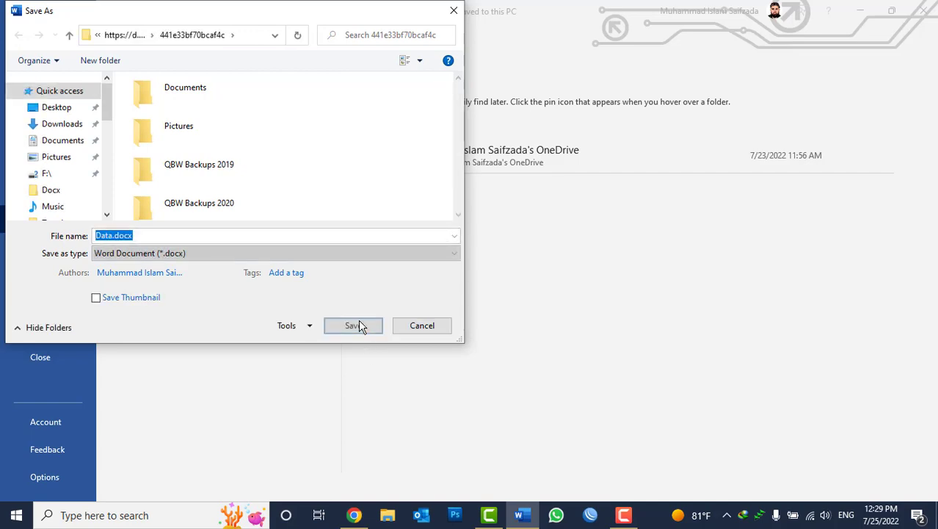
pyautogui.click(359, 325)
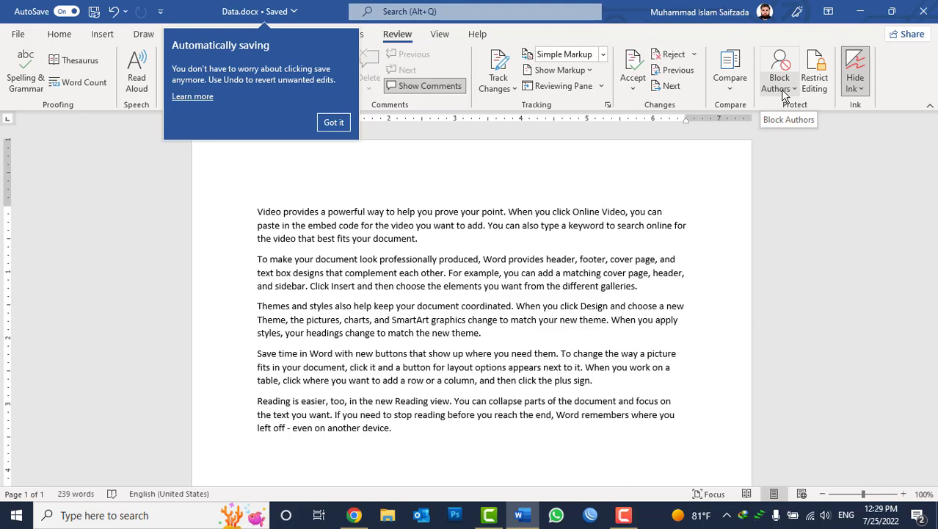
# - Dismiss the Automatically saving tip and place the cursor at the end of the first paragraph
pyautogui.click(336, 122)
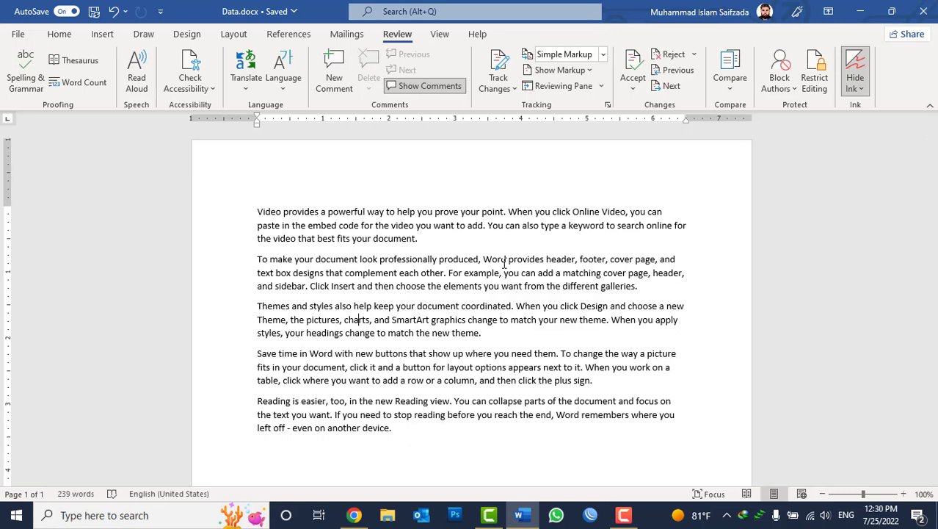
pyautogui.click(463, 244)
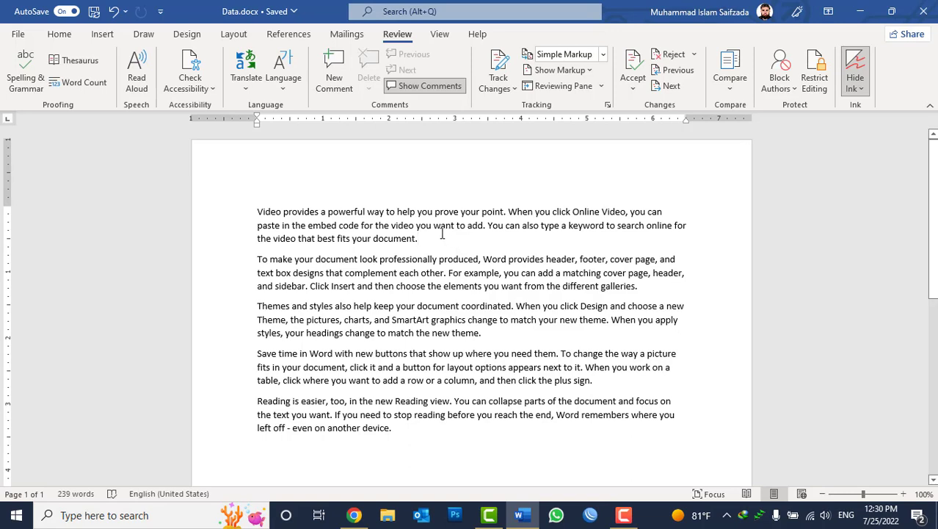
# - Select the first three paragraphs and apply Block Authors to them, then deselect
pyautogui.moveTo(442, 234); pyautogui.dragTo(256, 210)
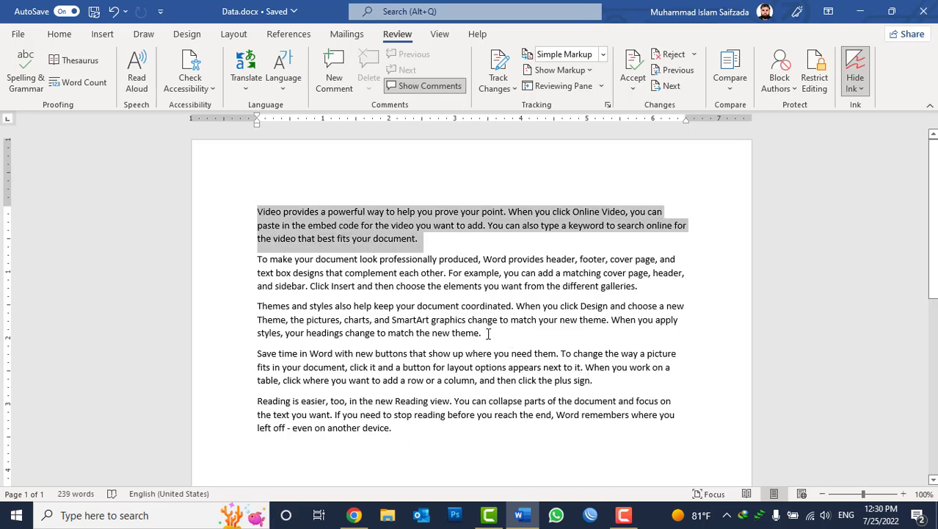
pyautogui.moveTo(488, 333); pyautogui.dragTo(239, 254)
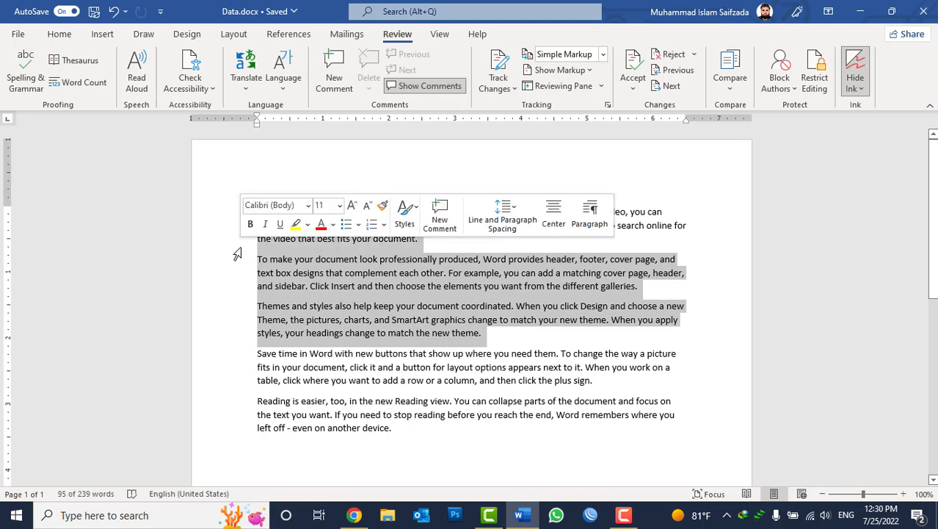
pyautogui.click(790, 89)
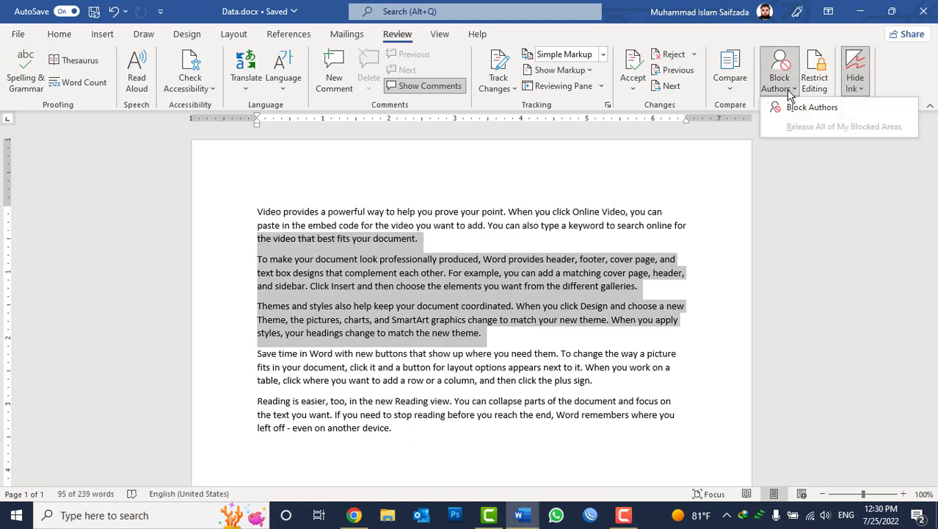
pyautogui.click(577, 247)
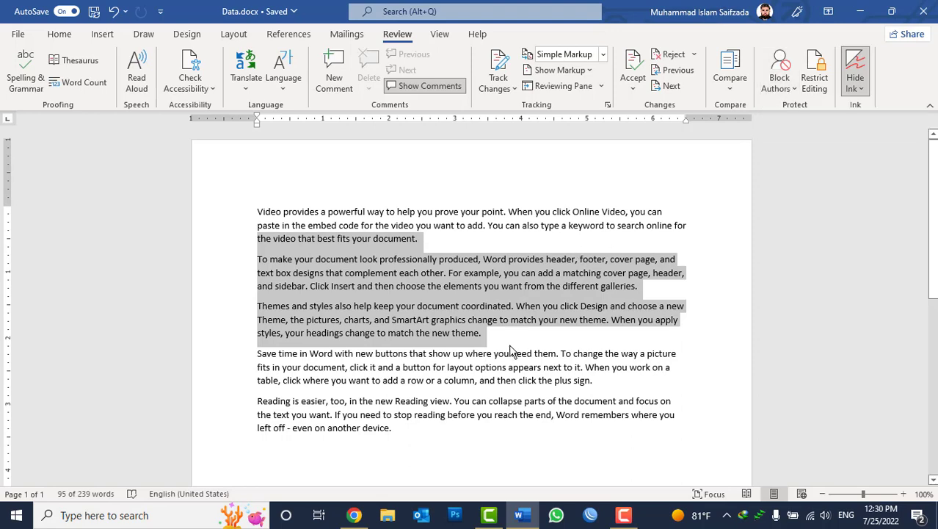
pyautogui.moveTo(481, 334)
pyautogui.mouseDown()
pyautogui.moveTo(296, 252)
pyautogui.moveTo(254, 207)
pyautogui.mouseUp()
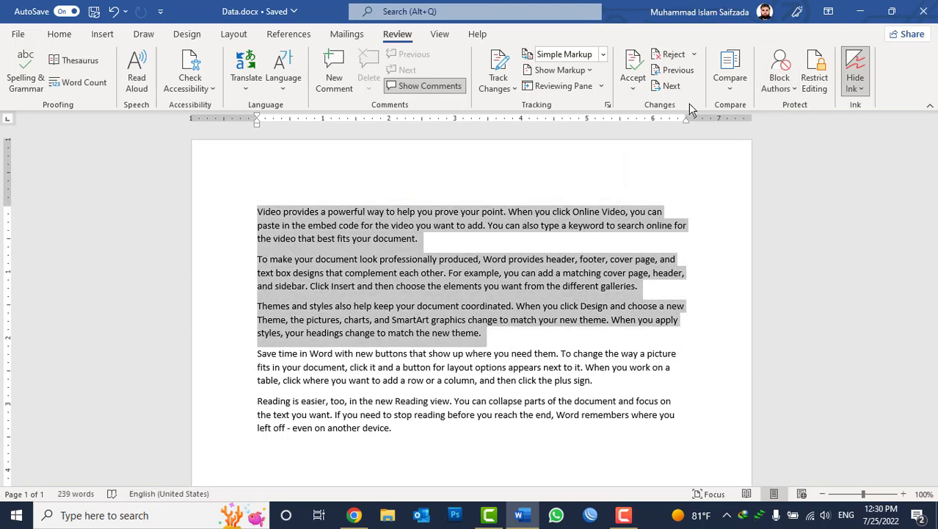
pyautogui.click(793, 89)
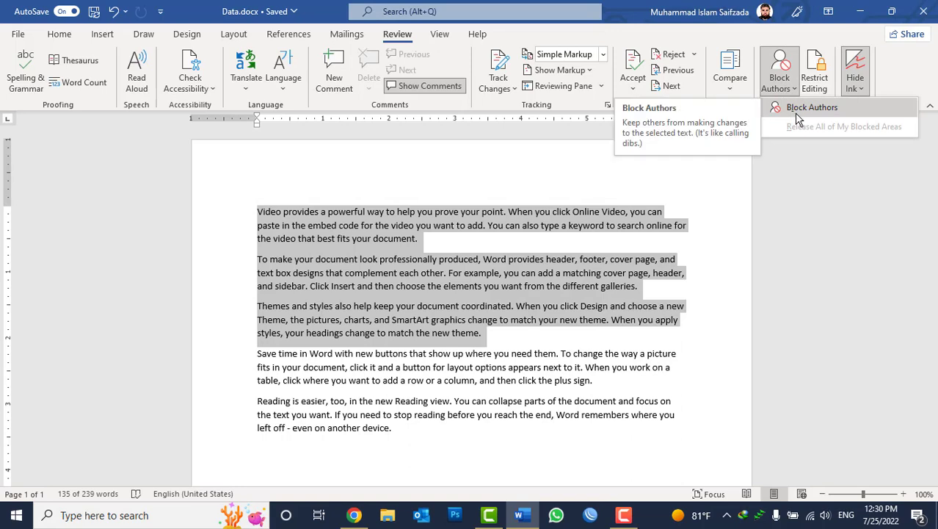
pyautogui.click(796, 115)
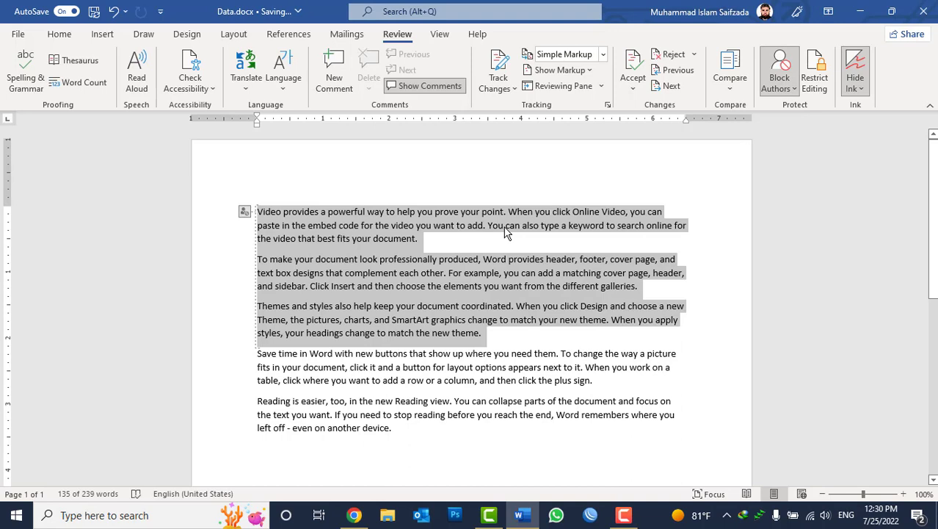
pyautogui.click(266, 219)
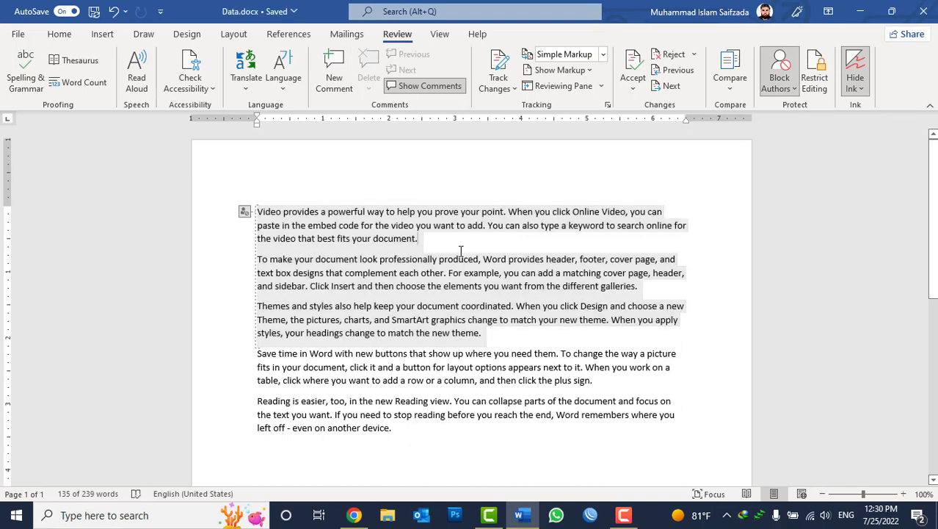
pyautogui.moveTo(246, 212)
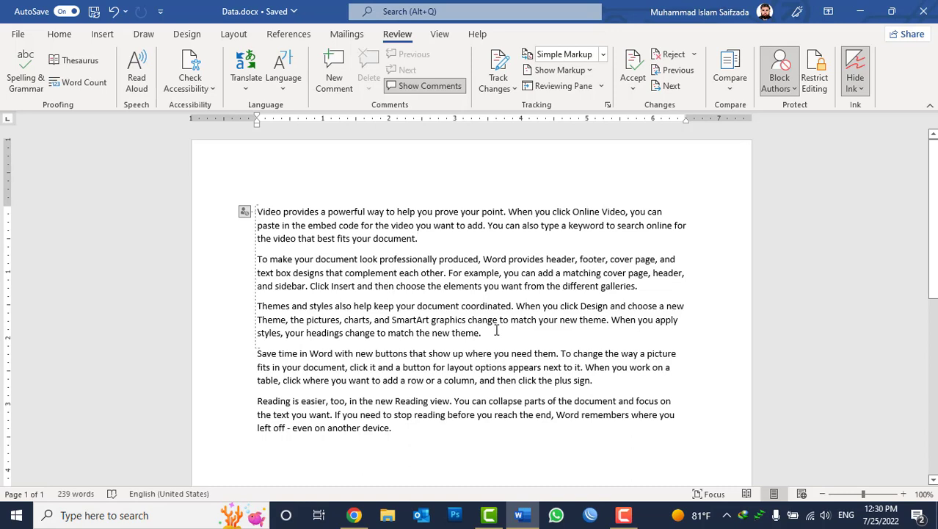
# - Unblock the first three paragraphs using Block Authors
pyautogui.moveTo(492, 332); pyautogui.dragTo(254, 213)
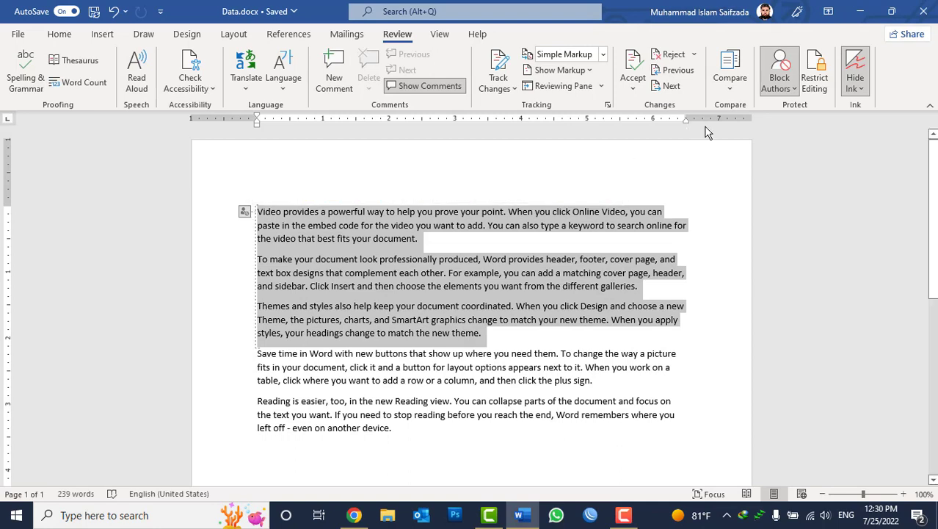
pyautogui.click(779, 79)
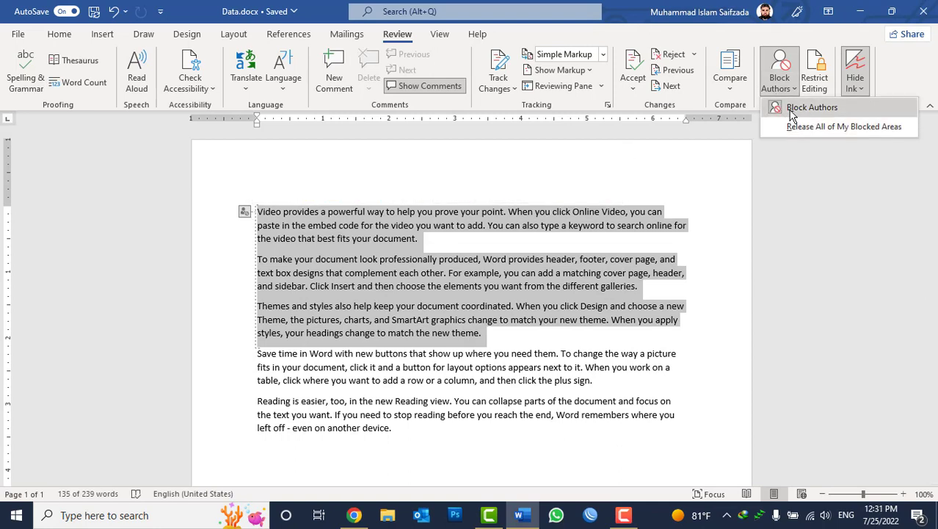
pyautogui.click(792, 112)
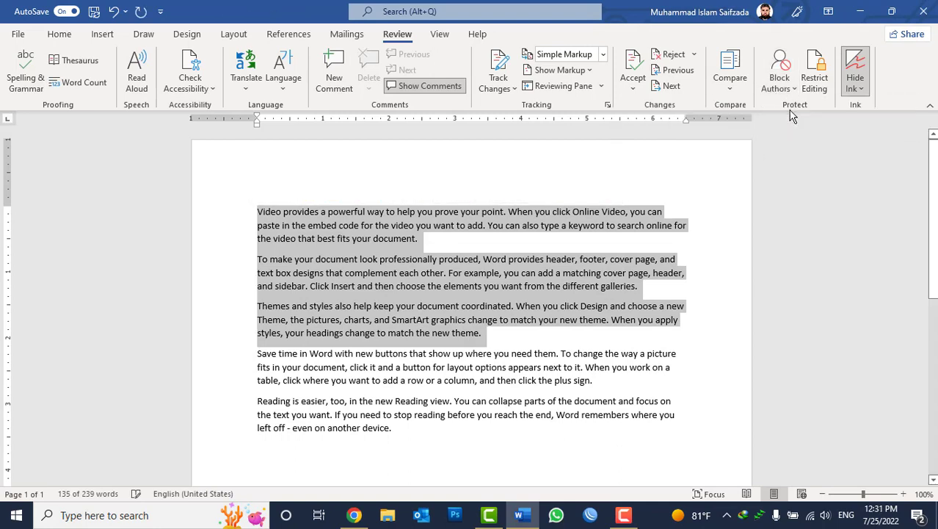
pyautogui.click(405, 319)
# - Block other authors from the first paragraph and the last paragraph
pyautogui.moveTo(427, 245); pyautogui.dragTo(257, 211)
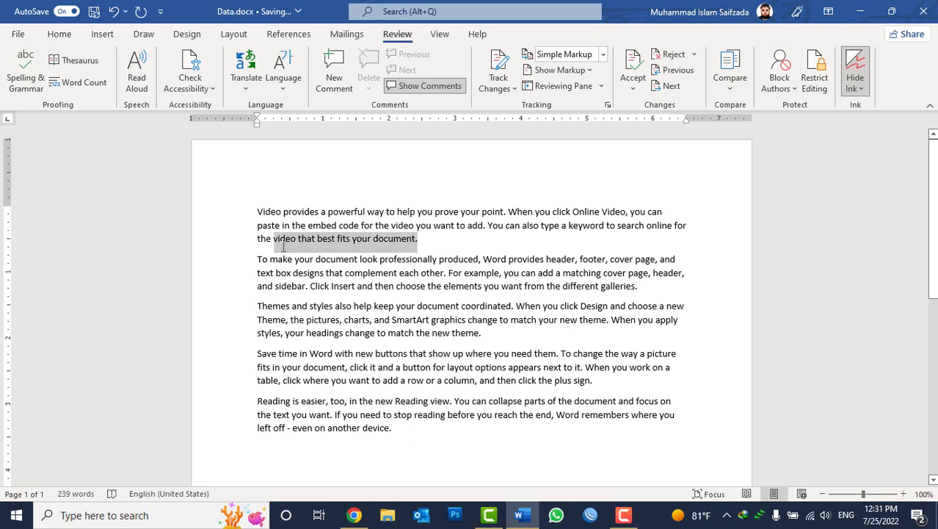
pyautogui.click(779, 77)
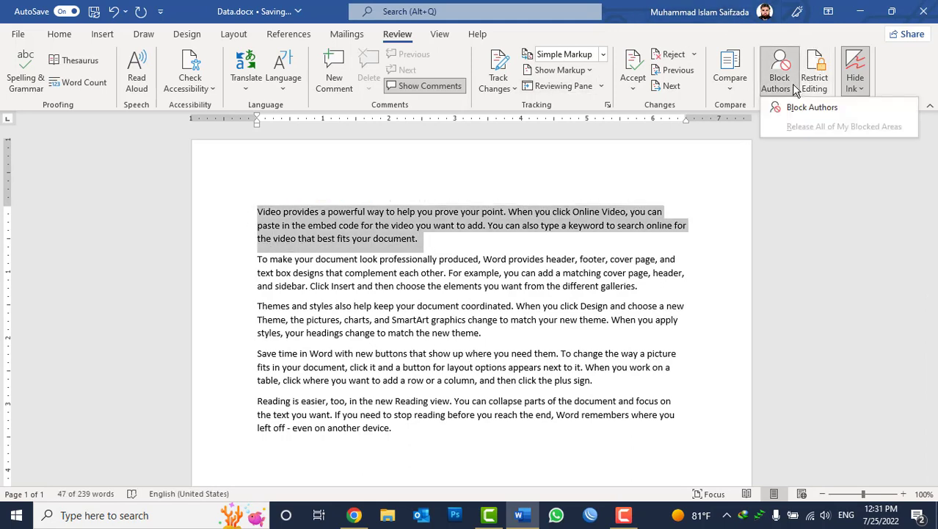
pyautogui.click(806, 108)
pyautogui.moveTo(409, 428); pyautogui.dragTo(257, 401)
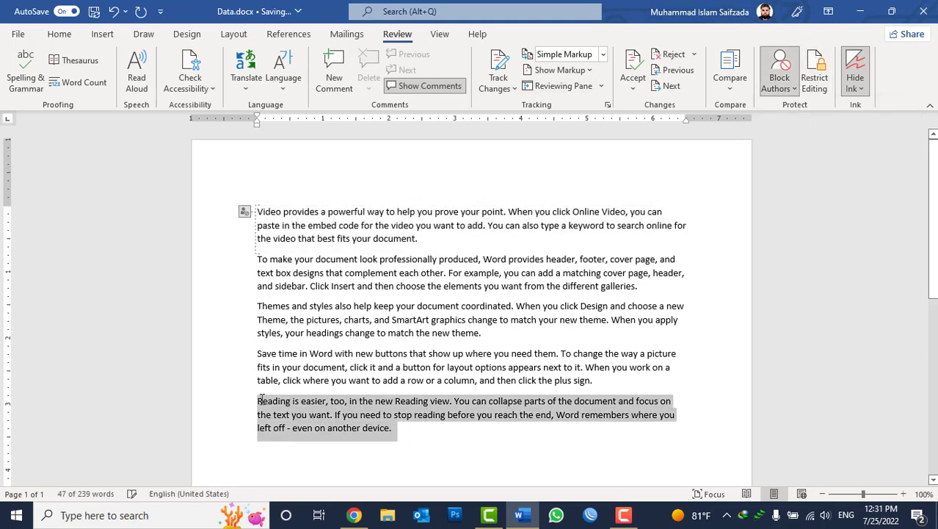
pyautogui.click(780, 81)
pyautogui.click(793, 108)
# - Release all of my blocked areas in the document
pyautogui.click(515, 250)
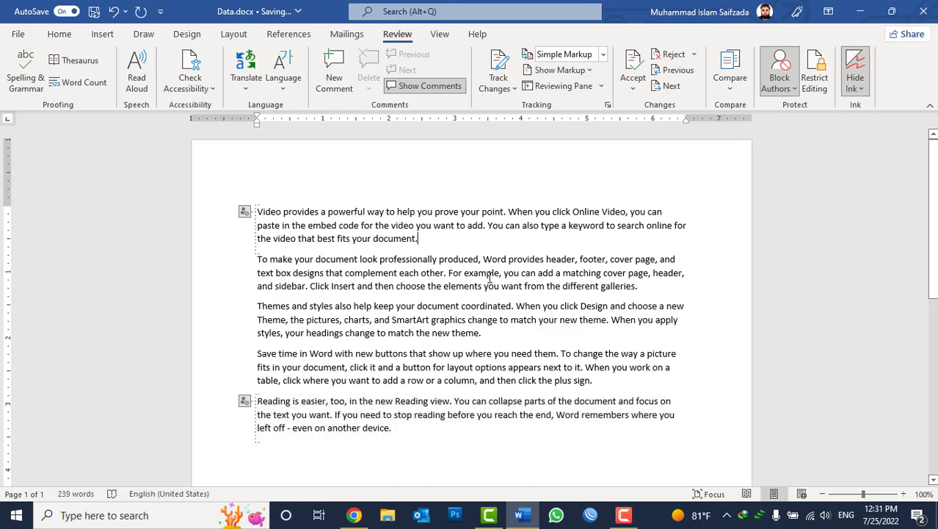
pyautogui.click(779, 83)
pyautogui.click(793, 127)
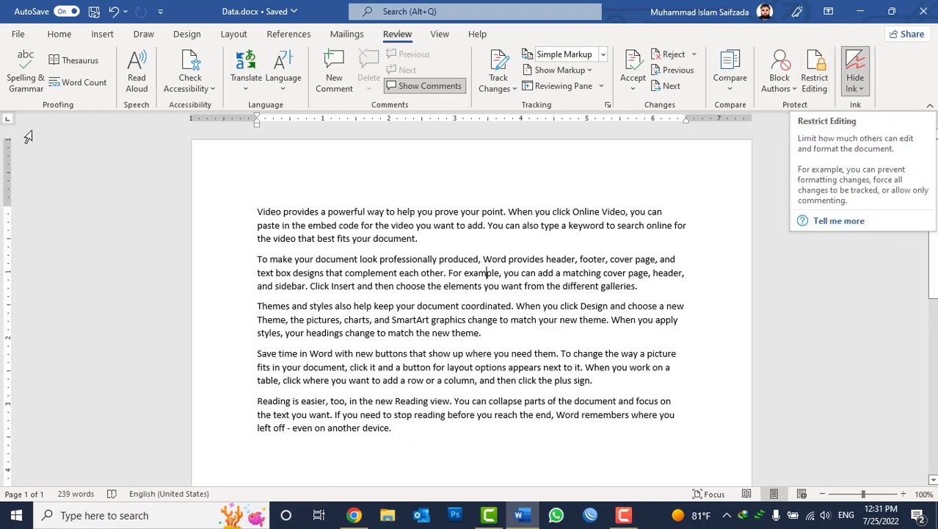
pyautogui.click(20, 34)
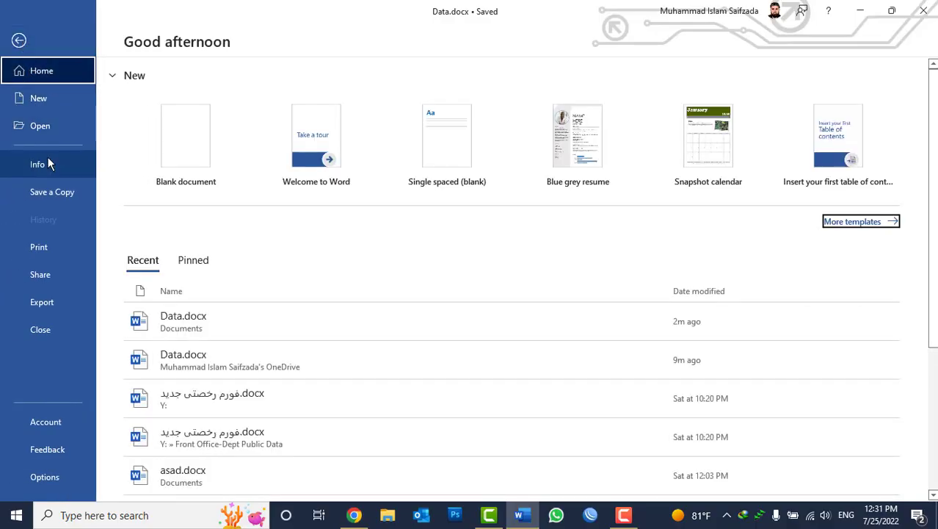
pyautogui.click(48, 163)
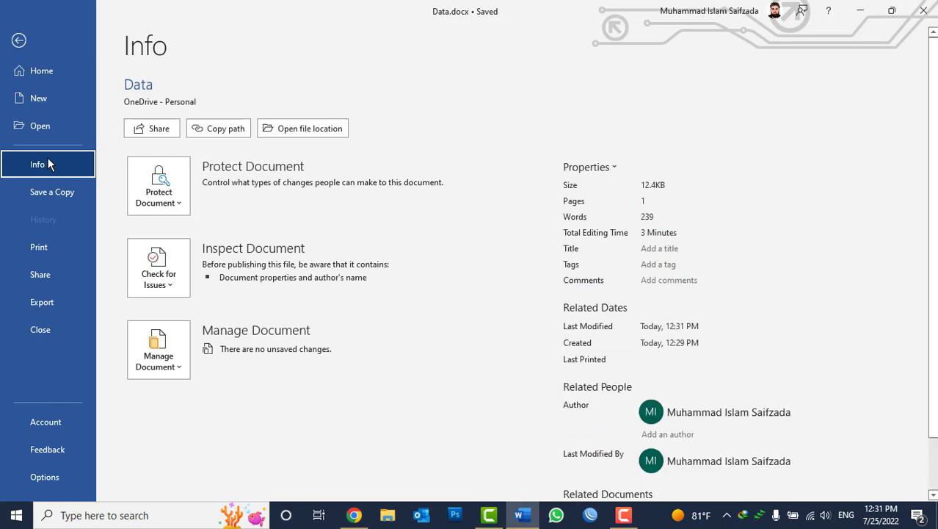
pyautogui.click(149, 189)
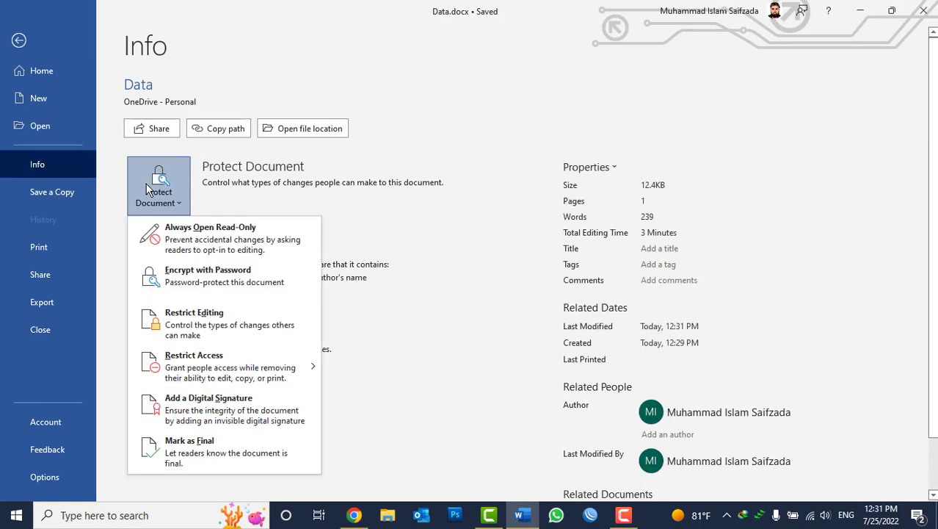
pyautogui.click(173, 327)
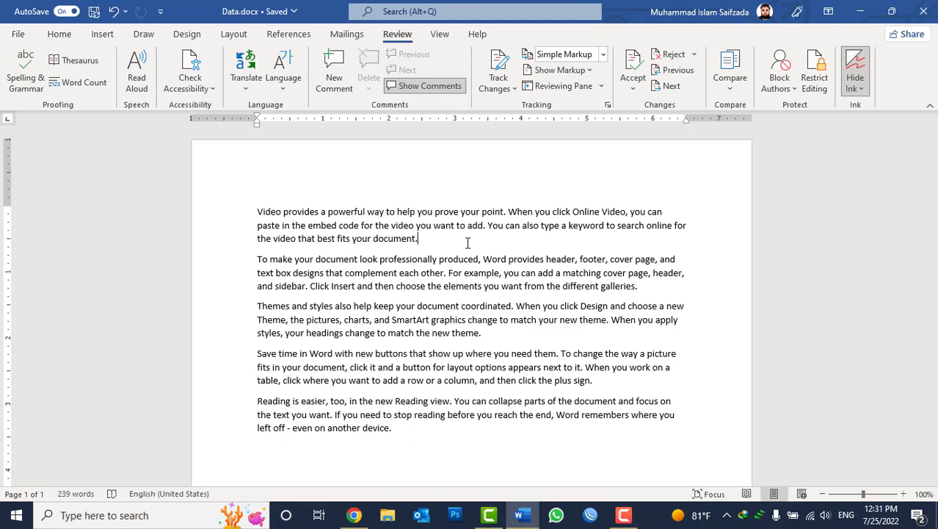
# - Clear the text selection and open the Restrict Editing pane beside Data.docx
pyautogui.moveTo(520, 272); pyautogui.dragTo(258, 212)
pyautogui.hotkey('ctrl', 'c')
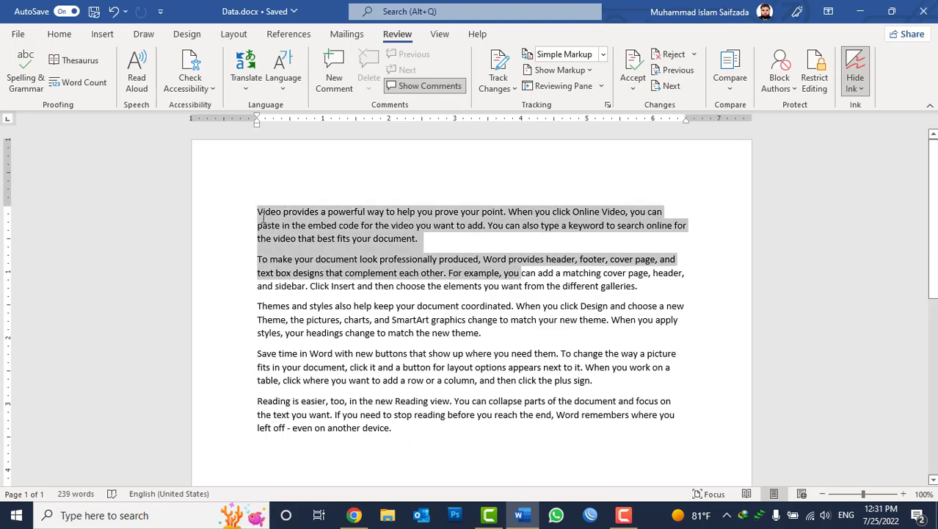
pyautogui.click(445, 249)
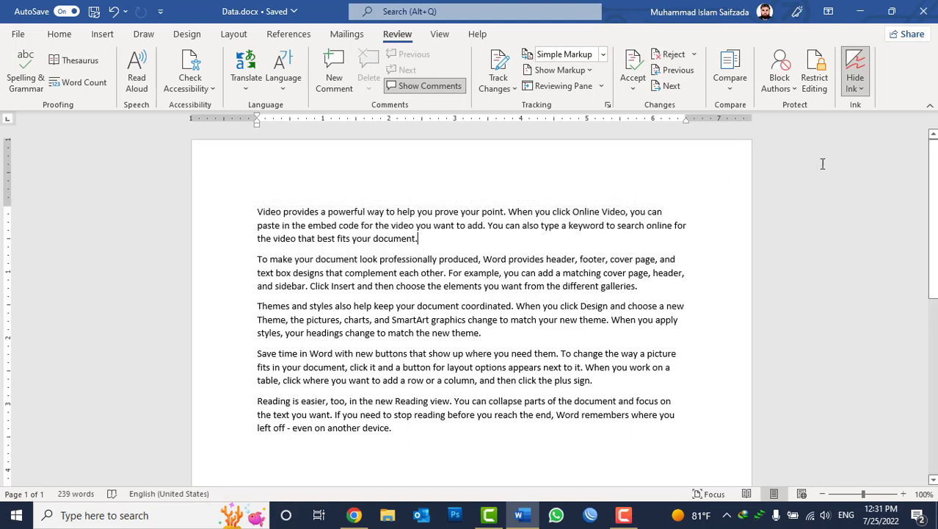
pyautogui.click(816, 90)
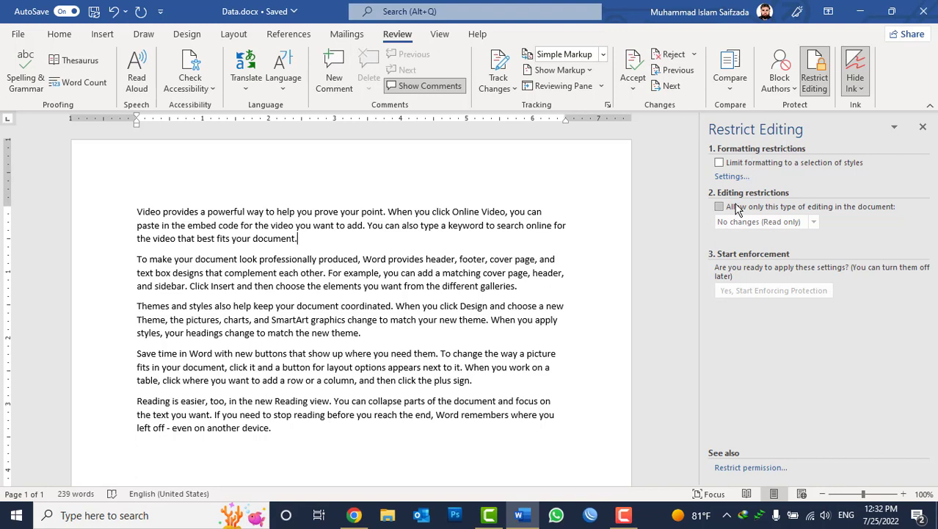
# - Limit formatting, allow only No changes (Read only) with an Everyone exception, and enforce it with a password
pyautogui.click(719, 162)
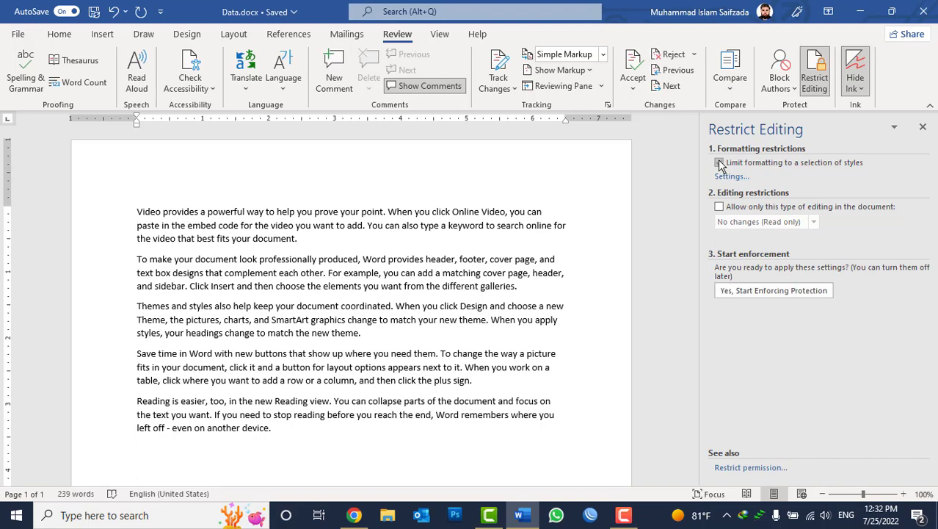
pyautogui.click(720, 208)
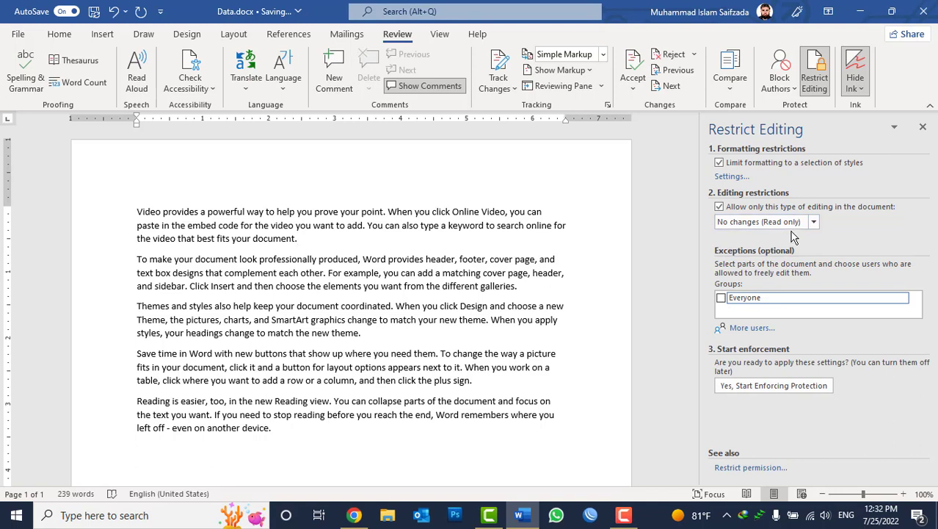
pyautogui.click(721, 299)
pyautogui.click(763, 391)
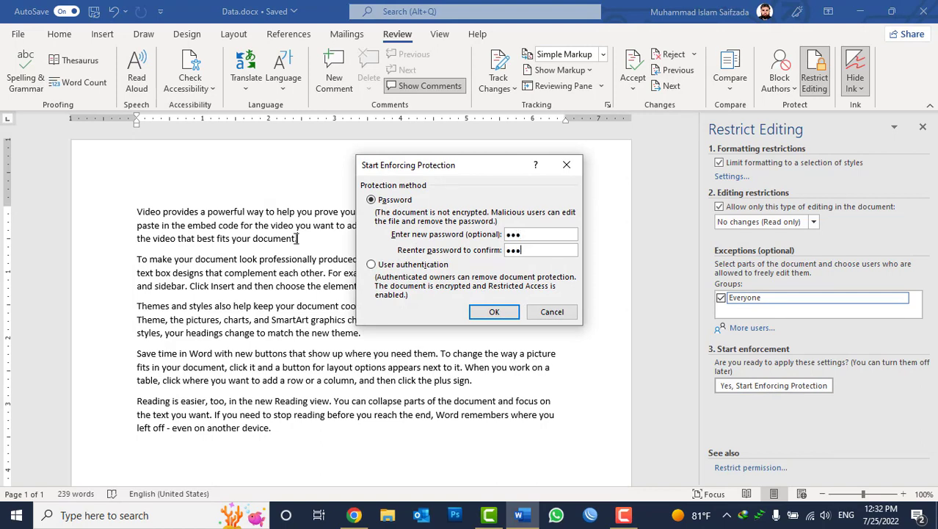
pyautogui.click(513, 319)
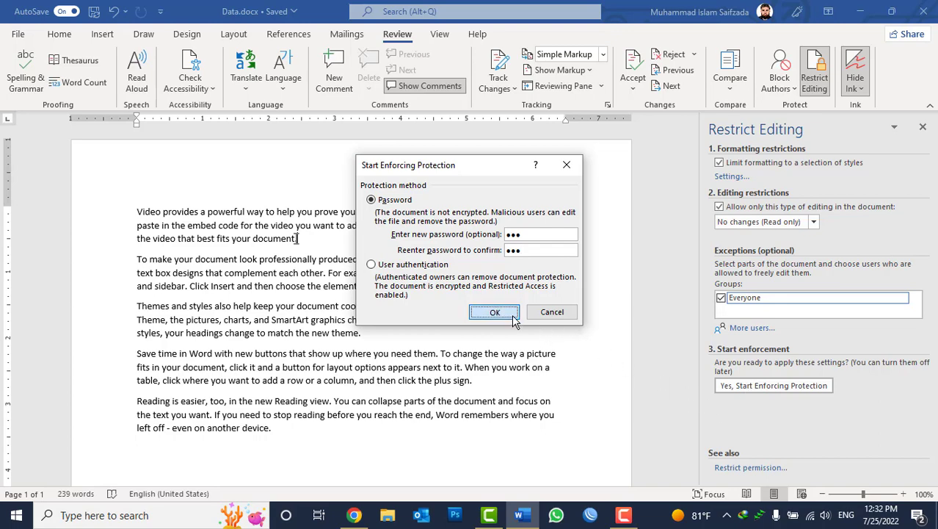
pyautogui.click(923, 127)
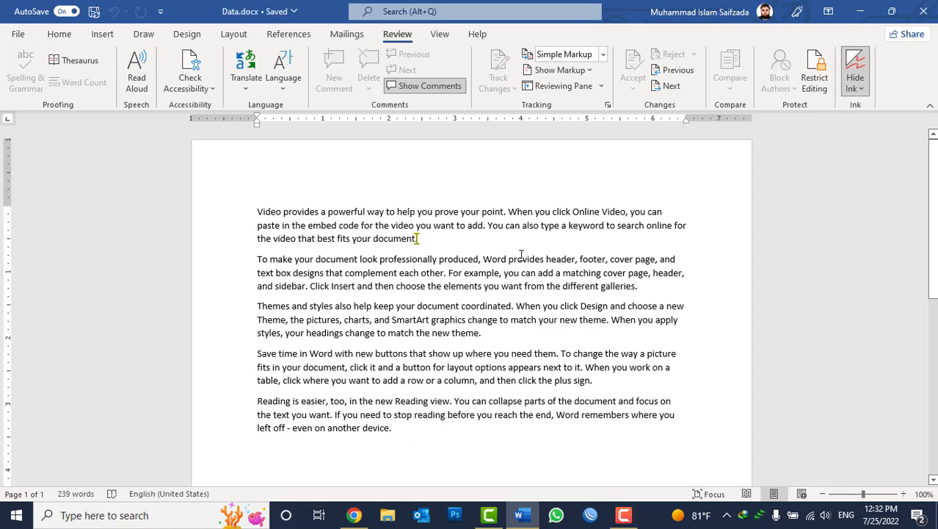
# - Check that the locked text can't be edited, then stop protection by entering the password
pyautogui.press('BackSpace')
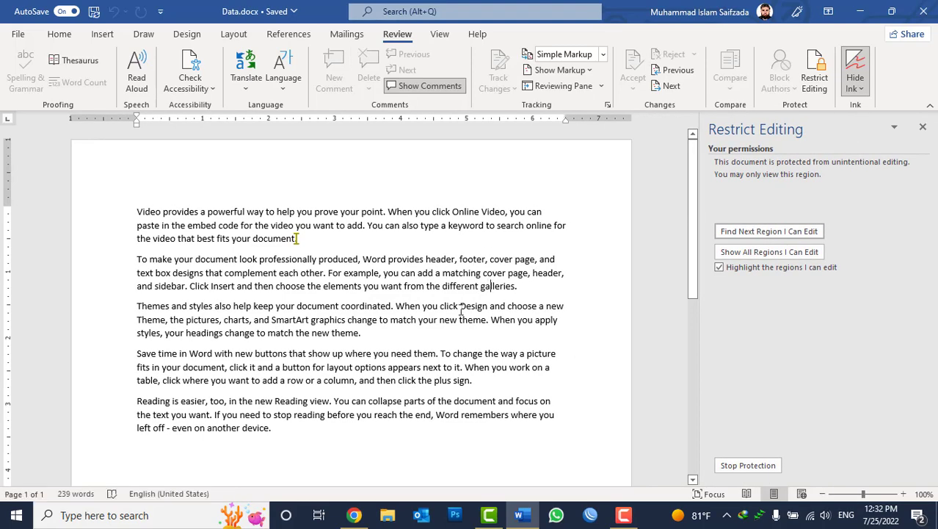
pyautogui.tripleClick(453, 316)
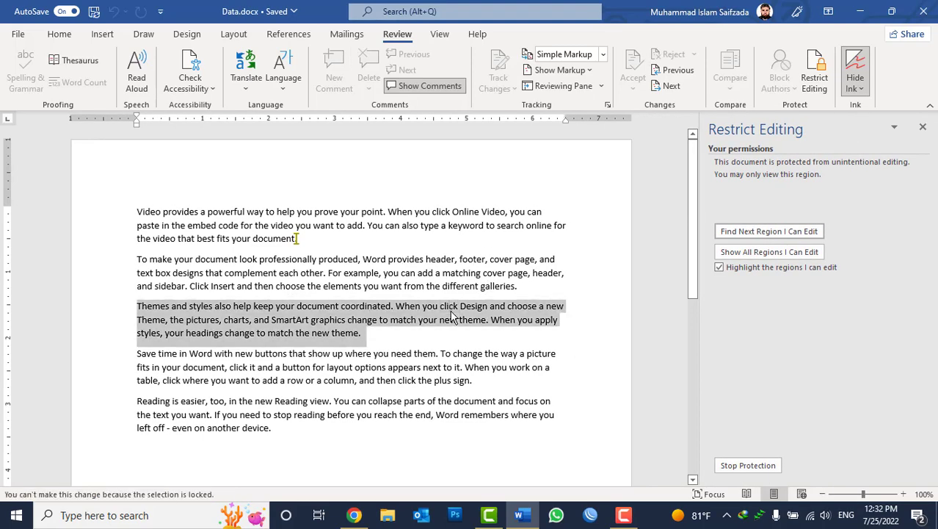
pyautogui.doubleClick(466, 276)
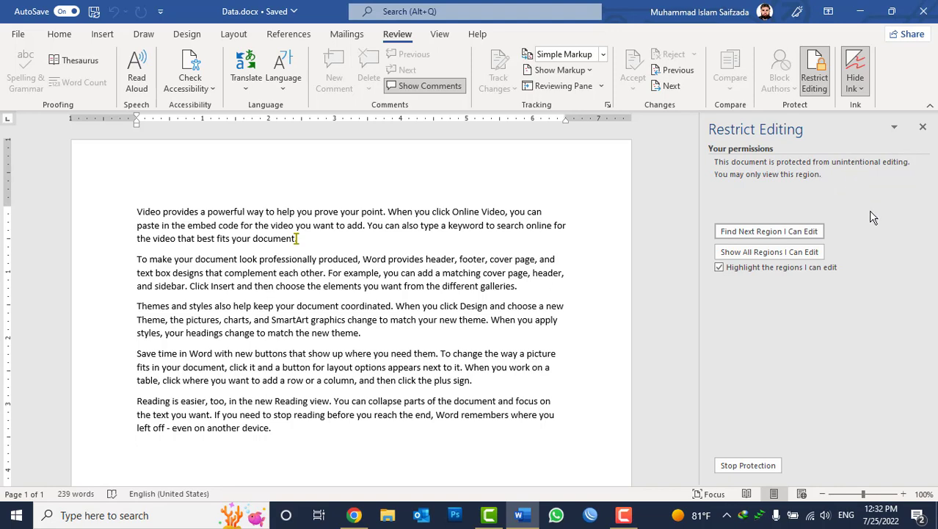
pyautogui.click(750, 468)
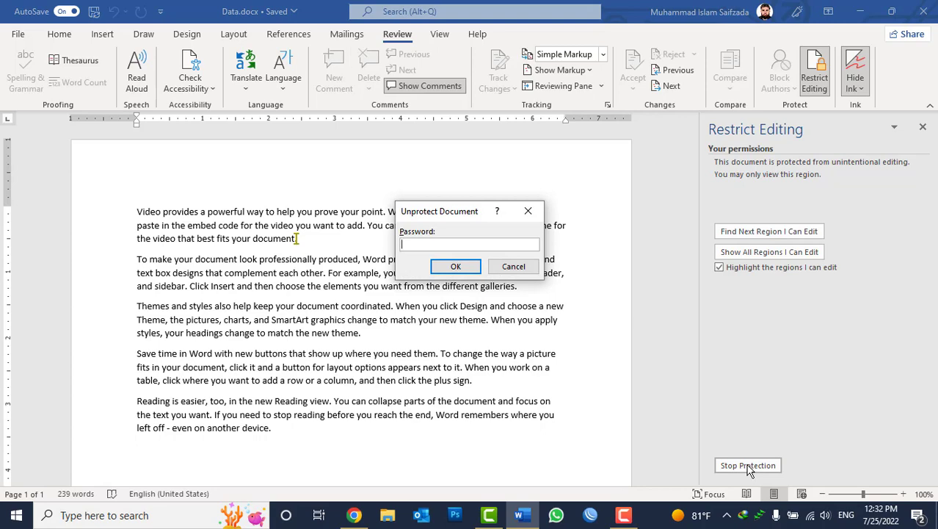
pyautogui.click(455, 265)
# - Test typing inside the word Design, undo it, and close the Restrict Editing pane
pyautogui.click(467, 305)
pyautogui.write('safsfasfdasd')
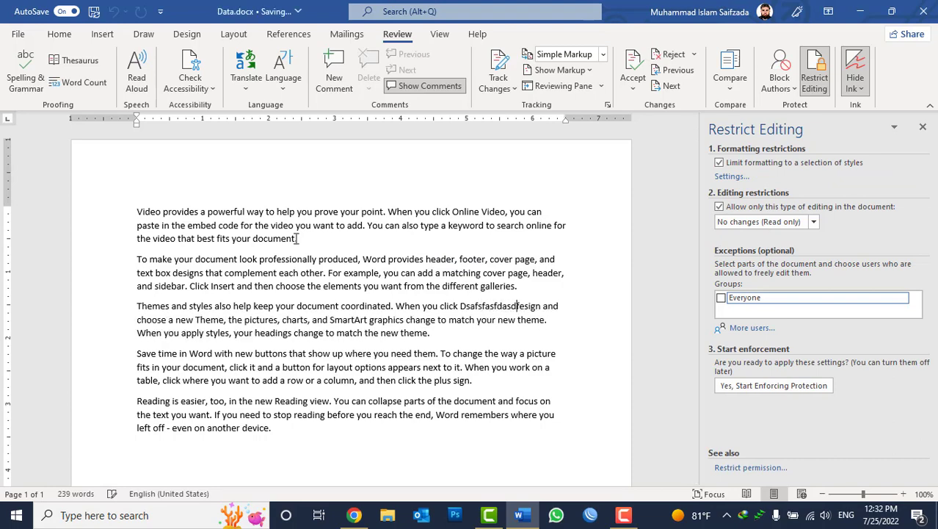
pyautogui.hotkey('ctrl', 'z')
pyautogui.hotkey('ctrl', 'z')
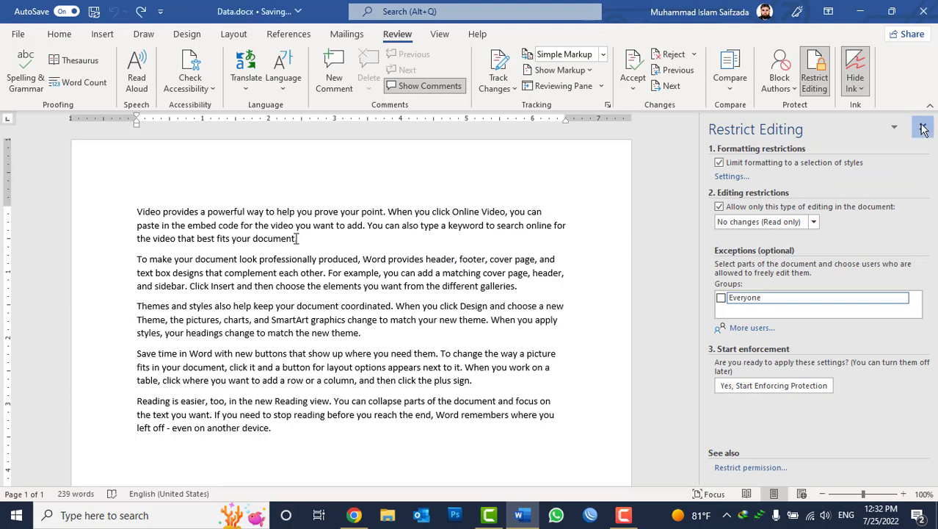
pyautogui.click(924, 130)
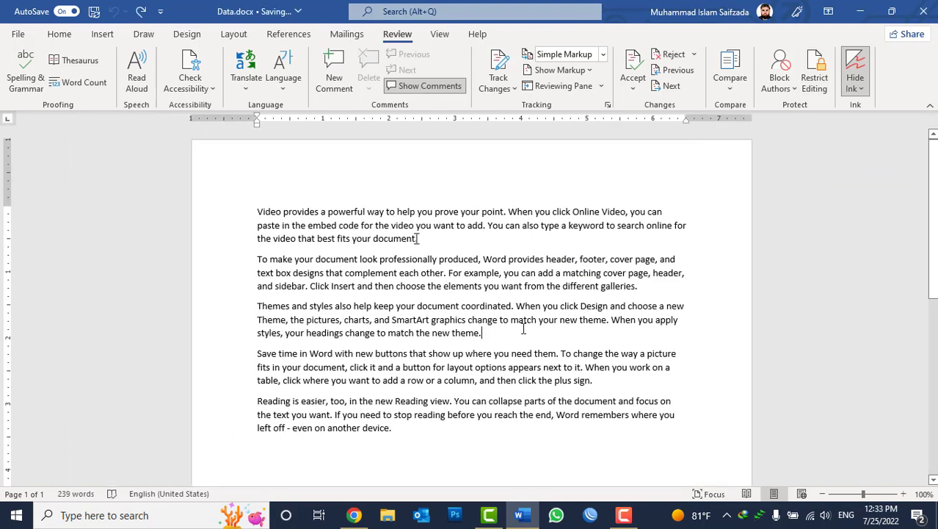
# - Re-protect Data.docx with an Everyone exception, entering and confirming the password
pyautogui.click(813, 82)
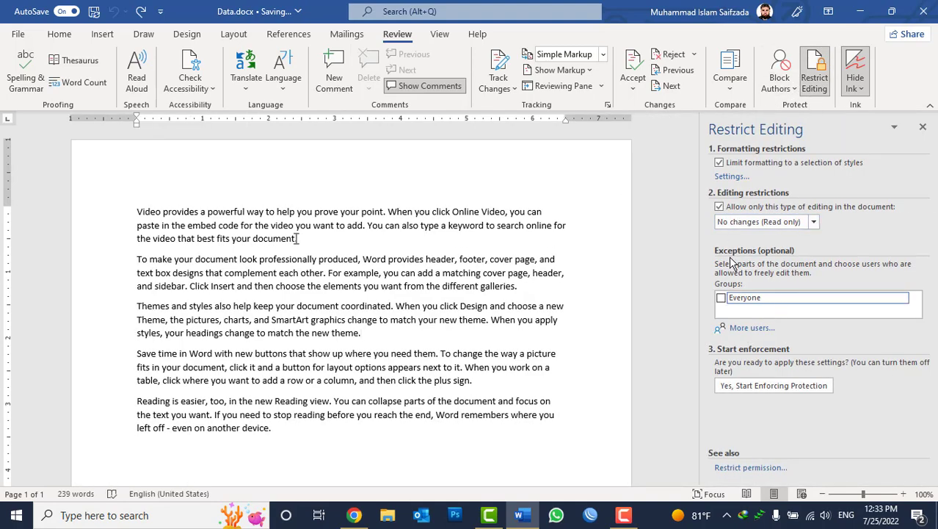
pyautogui.click(721, 298)
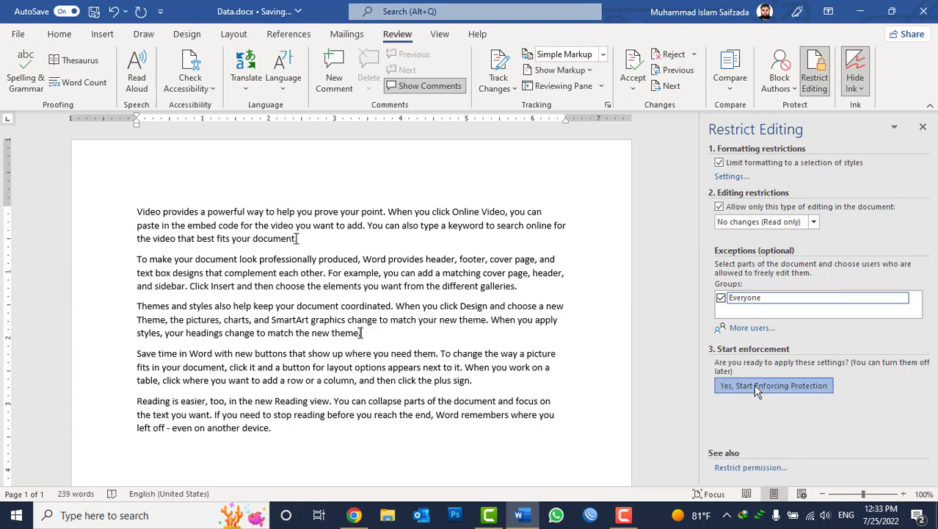
pyautogui.click(756, 386)
pyautogui.click(514, 251)
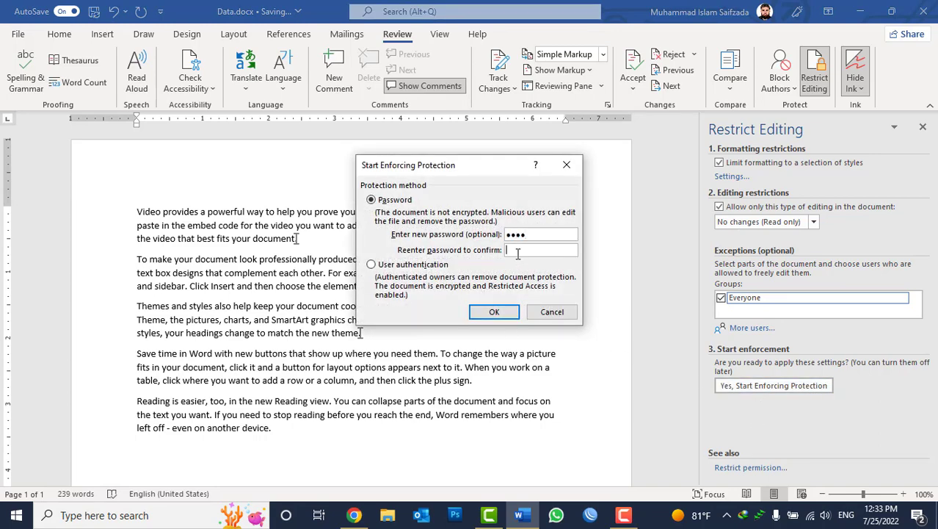
pyautogui.click(495, 311)
# - Paste all of Data.docx's text into a new document, then close that document with Don't Save
pyautogui.click(483, 302)
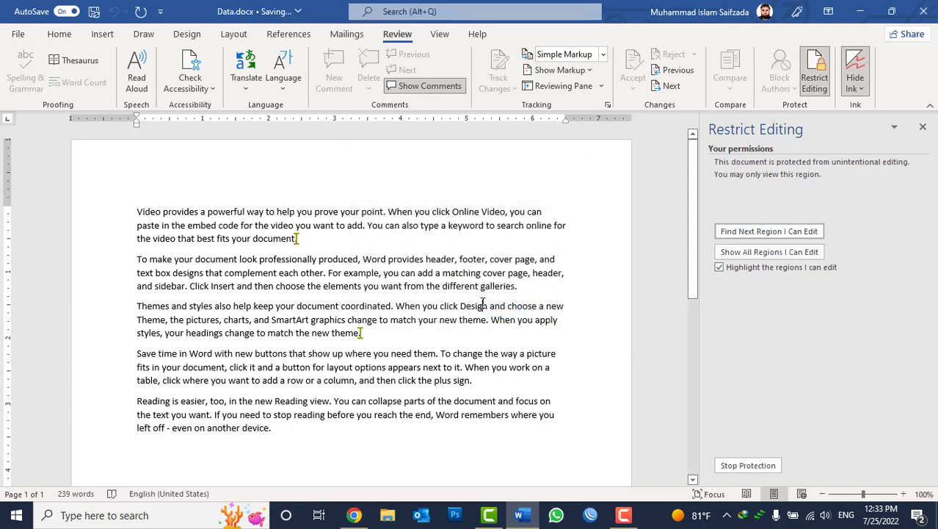
pyautogui.write('a')
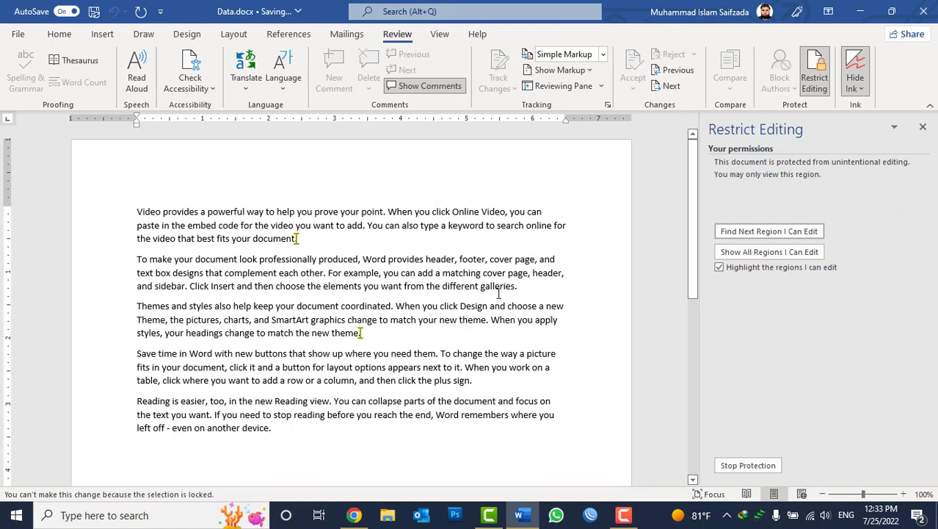
pyautogui.hotkey('ctrl', 'a')
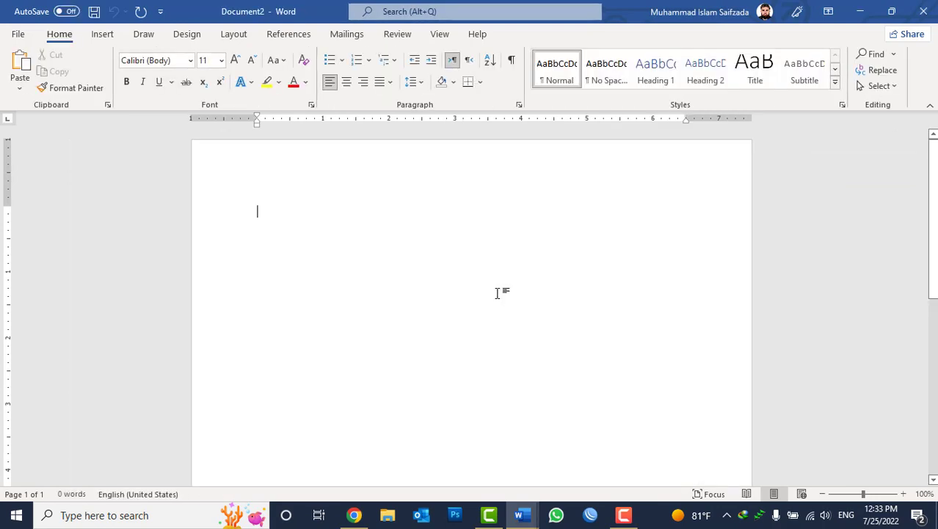
pyautogui.hotkey('ctrl', 'v')
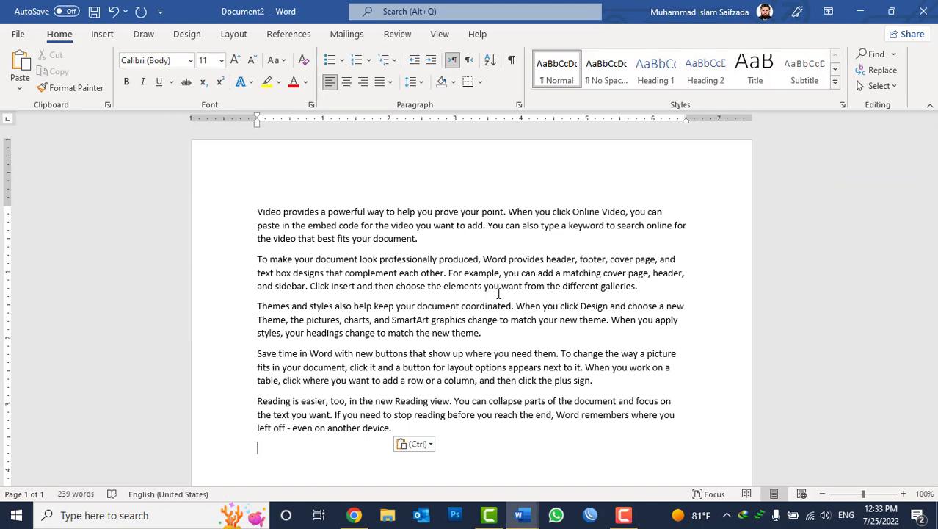
pyautogui.click(923, 11)
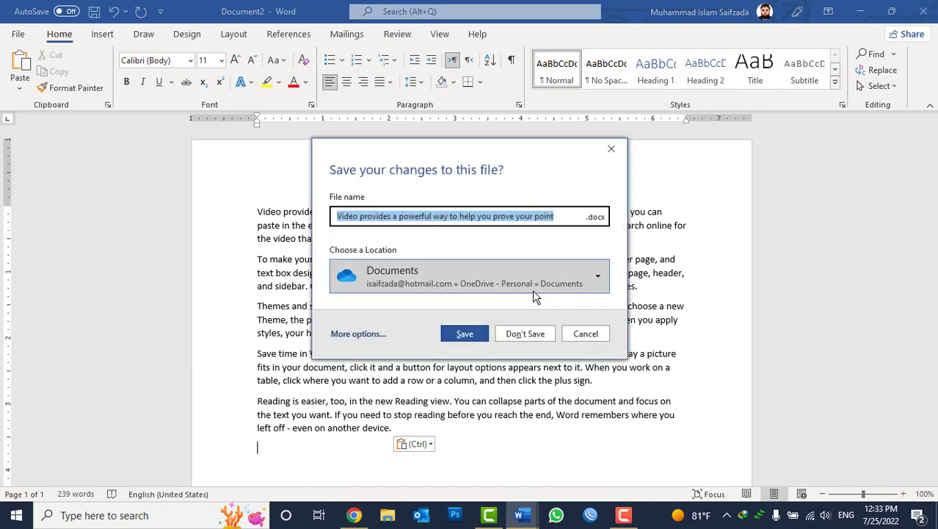
pyautogui.click(540, 336)
# - Remove the protection from Data.docx, re-entering the password after a rejected attempt
pyautogui.click(540, 335)
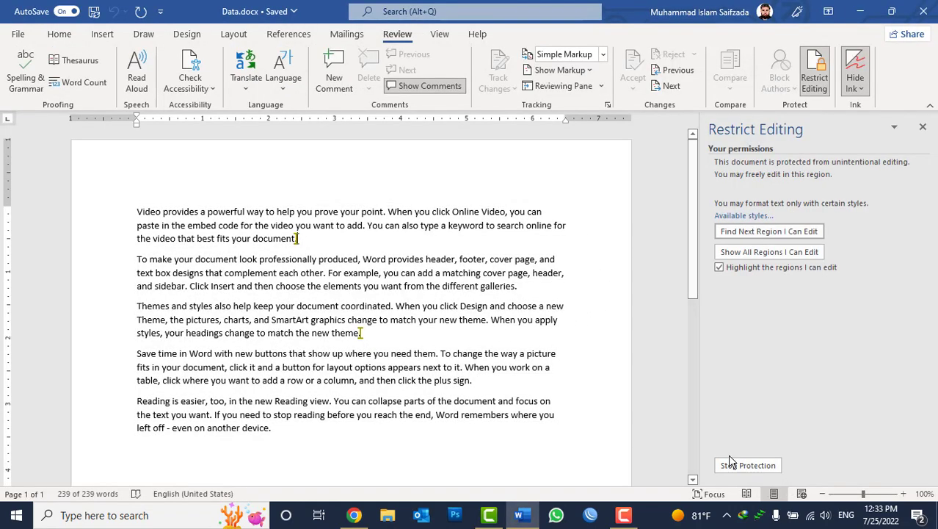
pyautogui.click(748, 465)
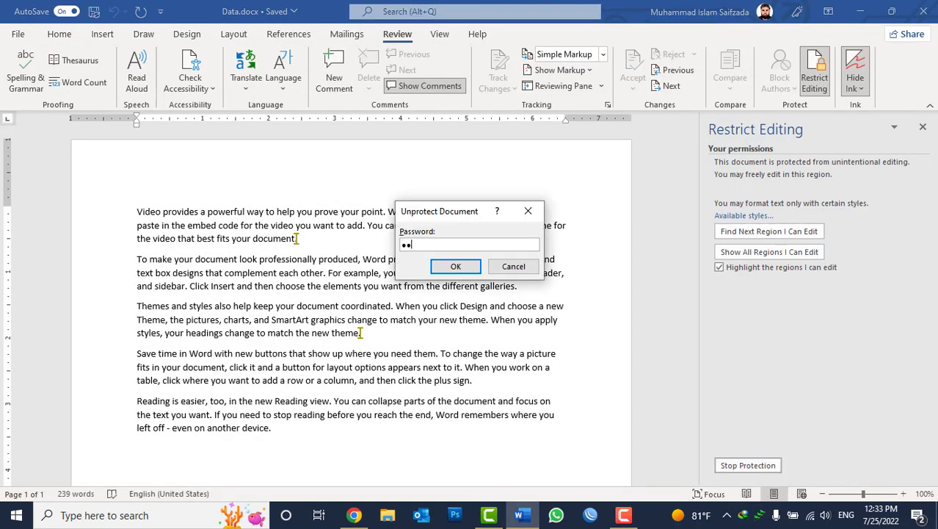
pyautogui.click(455, 266)
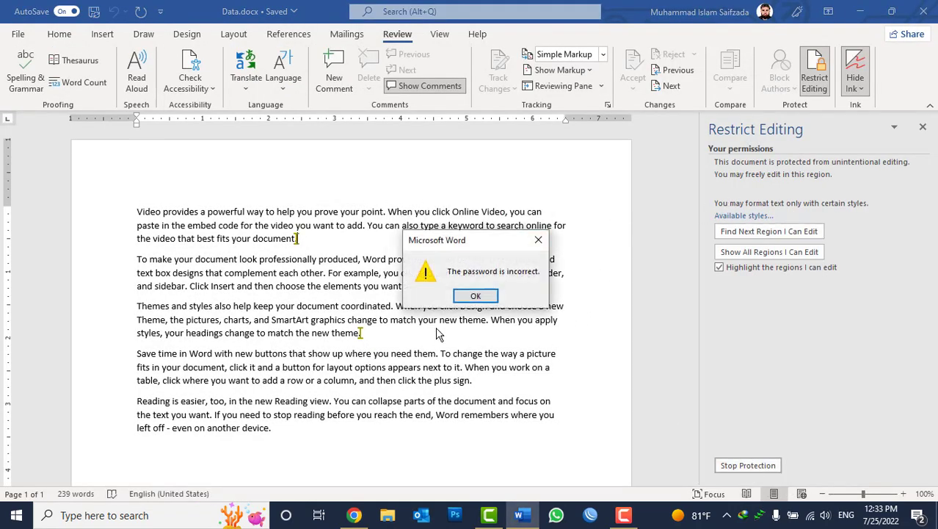
pyautogui.click(476, 295)
pyautogui.click(737, 465)
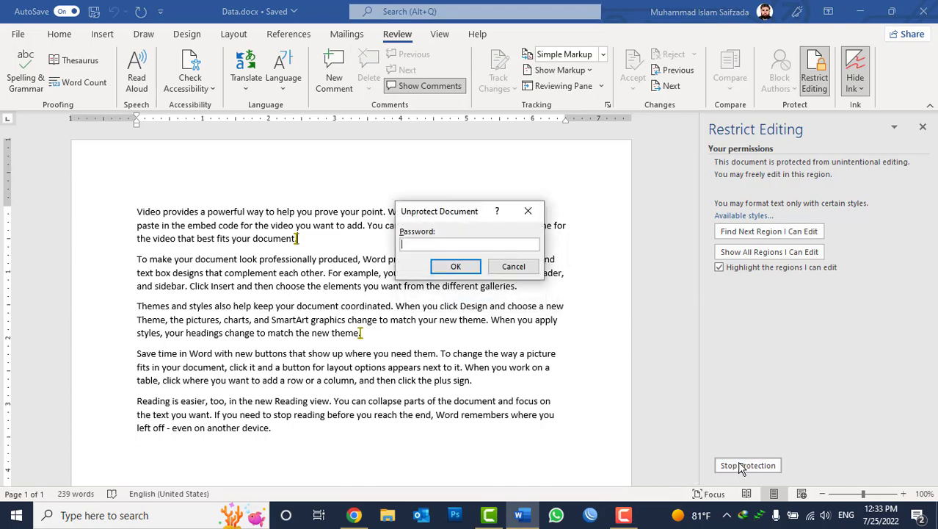
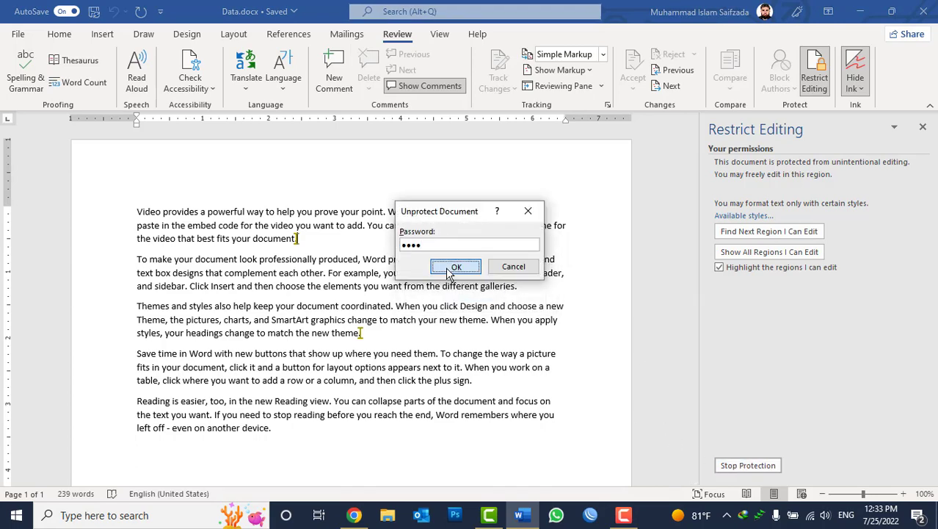
pyautogui.click(453, 266)
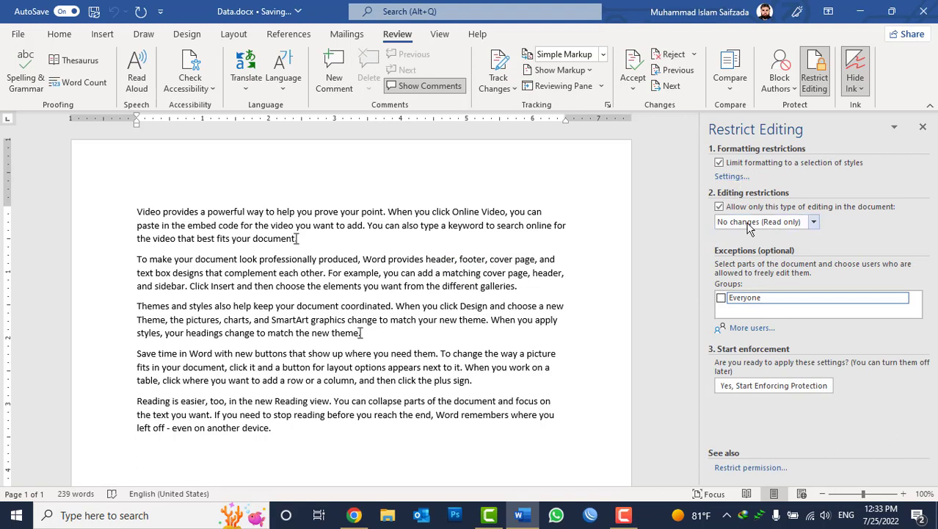
# - Set the editing restriction to Filling in forms and remove the exceptions
pyautogui.click(814, 223)
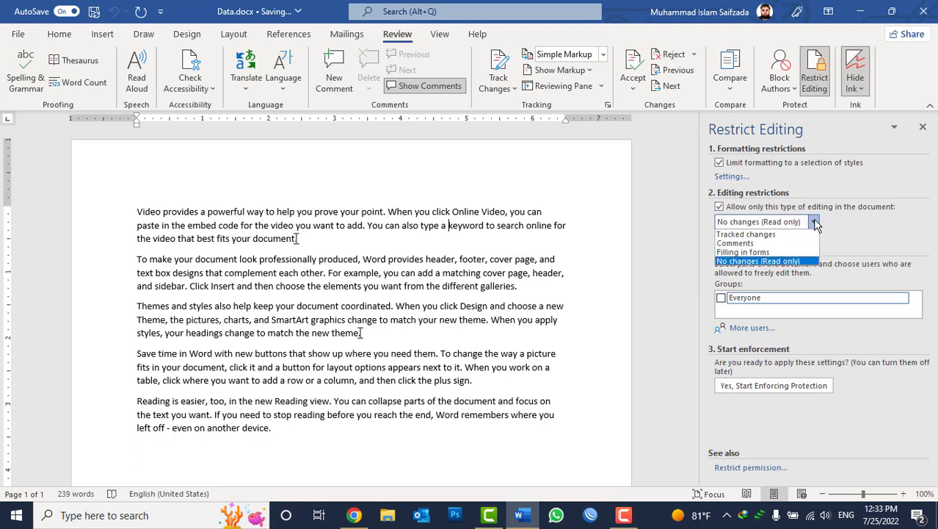
pyautogui.click(792, 252)
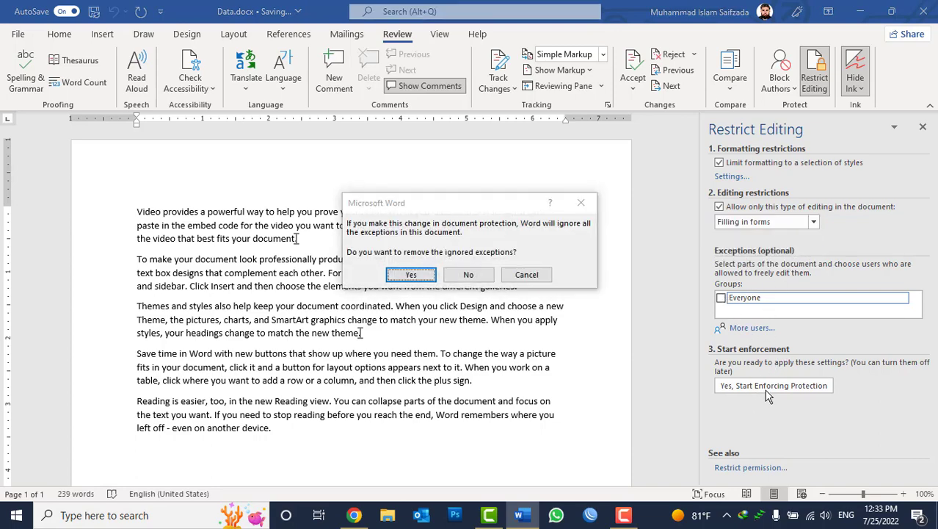
pyautogui.click(413, 275)
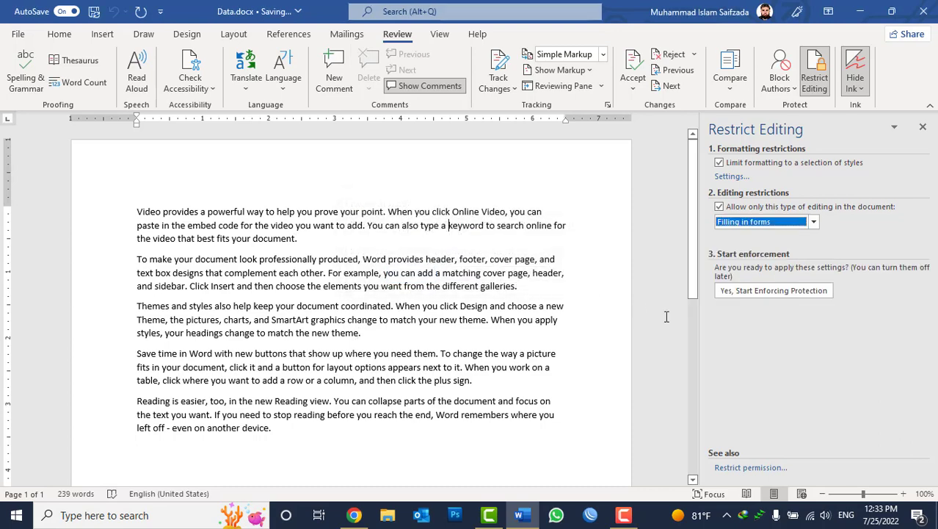
# - Enforce the form-only protection with matching passwords and close the Restrict Editing pane
pyautogui.click(751, 291)
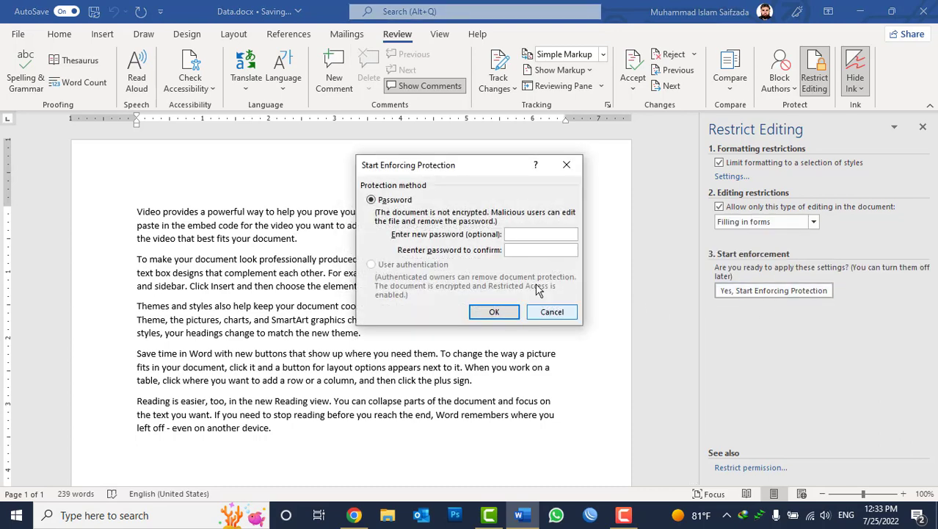
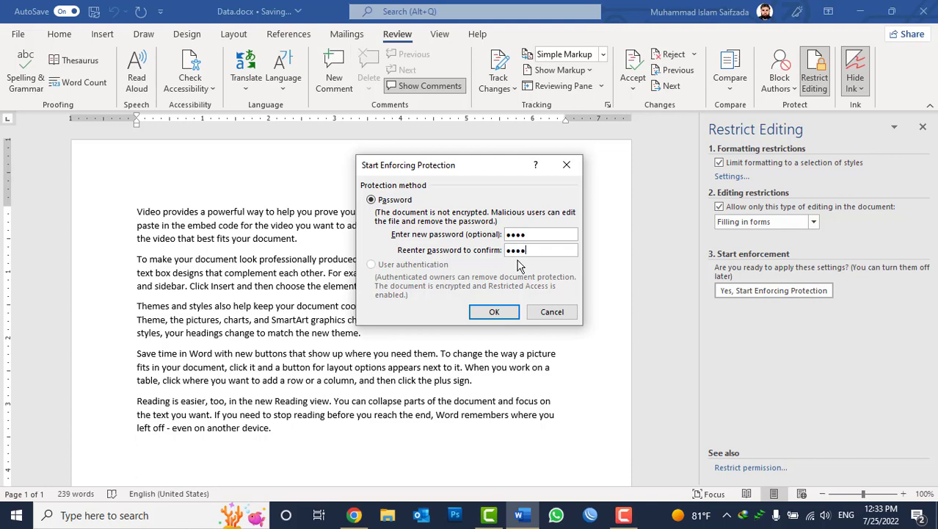
pyautogui.click(493, 311)
pyautogui.click(488, 299)
pyautogui.moveTo(534, 250); pyautogui.dragTo(487, 250)
pyautogui.click(494, 312)
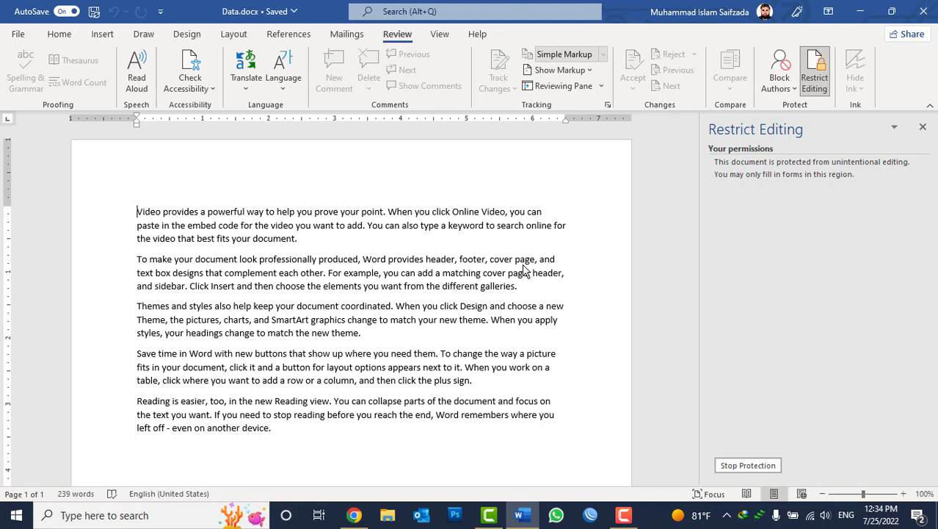
pyautogui.click(925, 130)
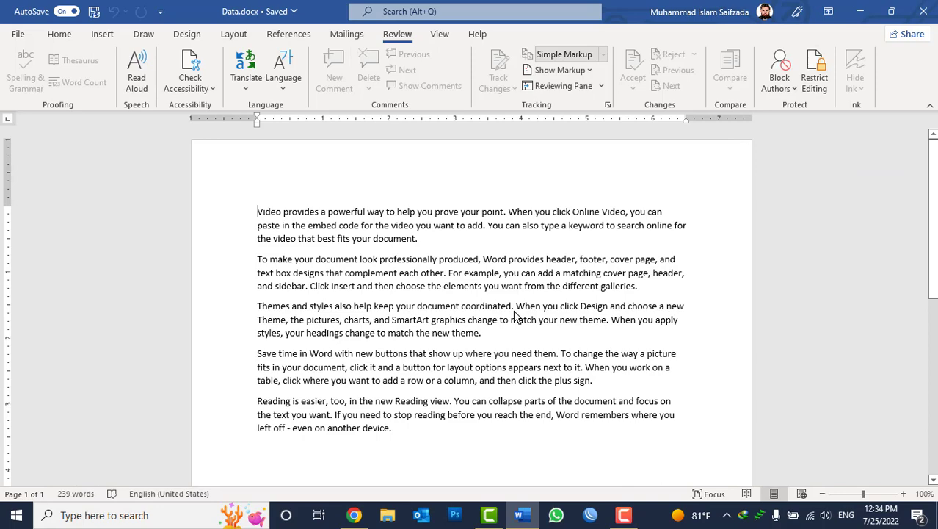
# - Create a new blank document and fill it with sample paragraphs using =rand()
pyautogui.click(18, 33)
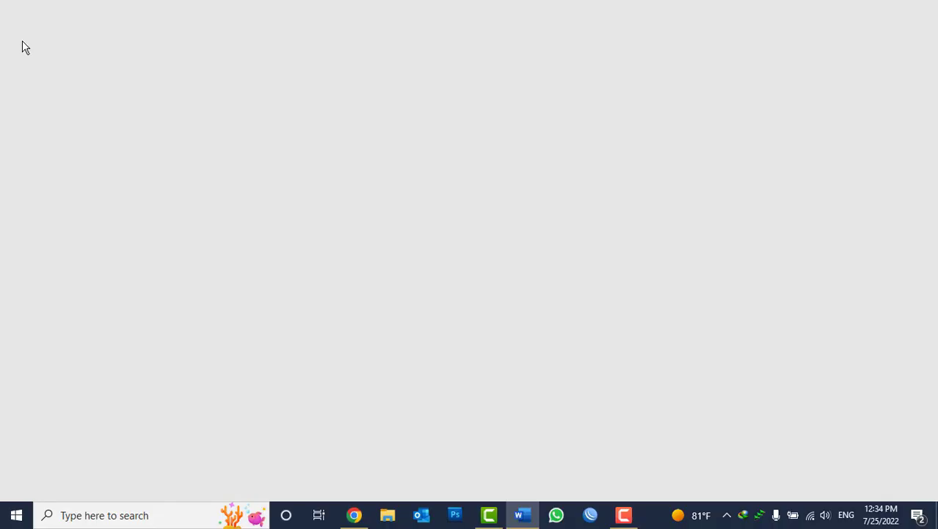
pyautogui.click(36, 328)
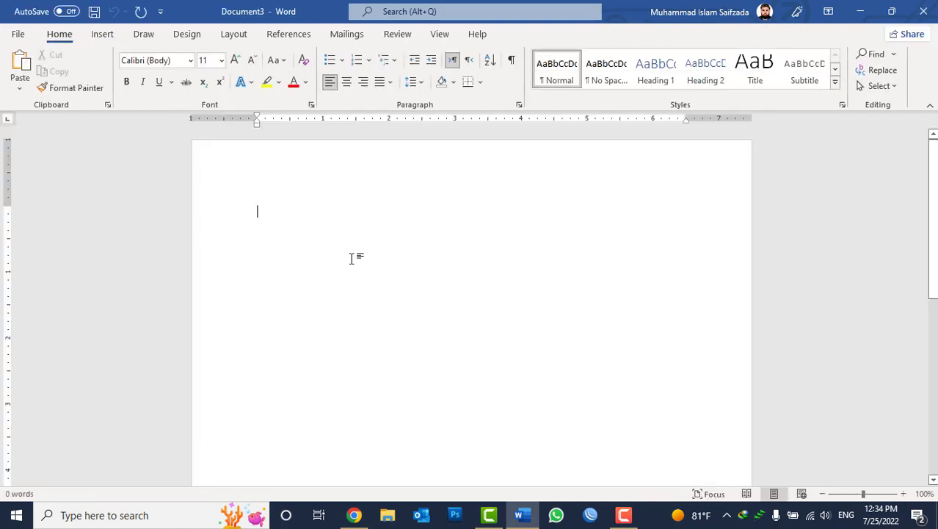
pyautogui.write('=rand()')
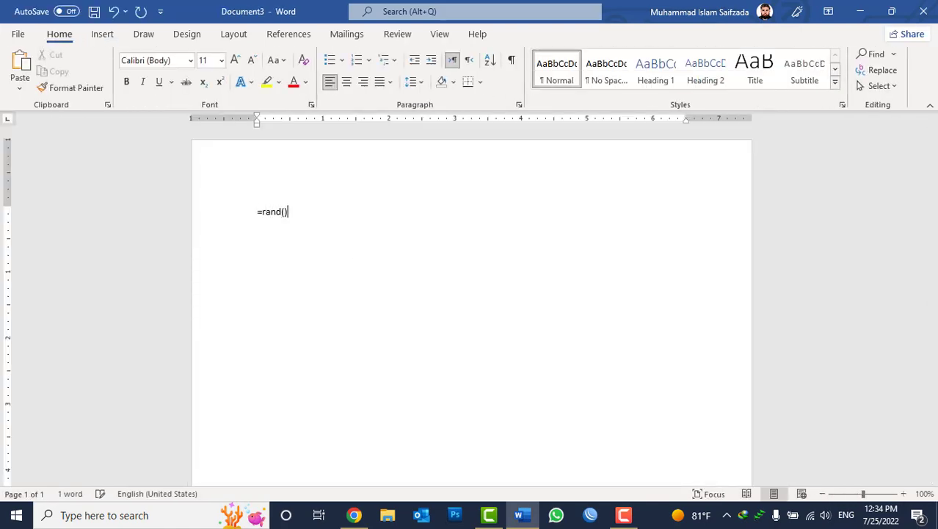
pyautogui.press('Return')
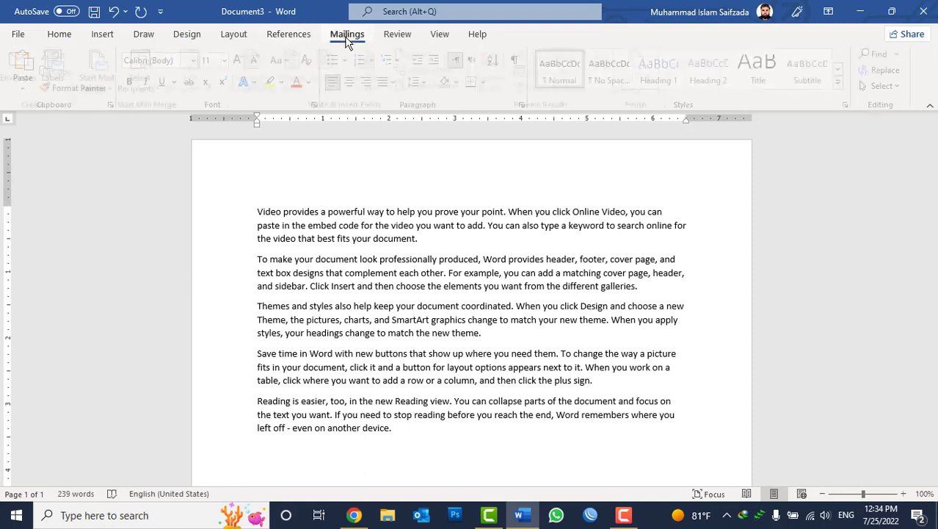
# - Hide ink in the document via Review > Hide Ink
pyautogui.click(383, 37)
pyautogui.click(855, 77)
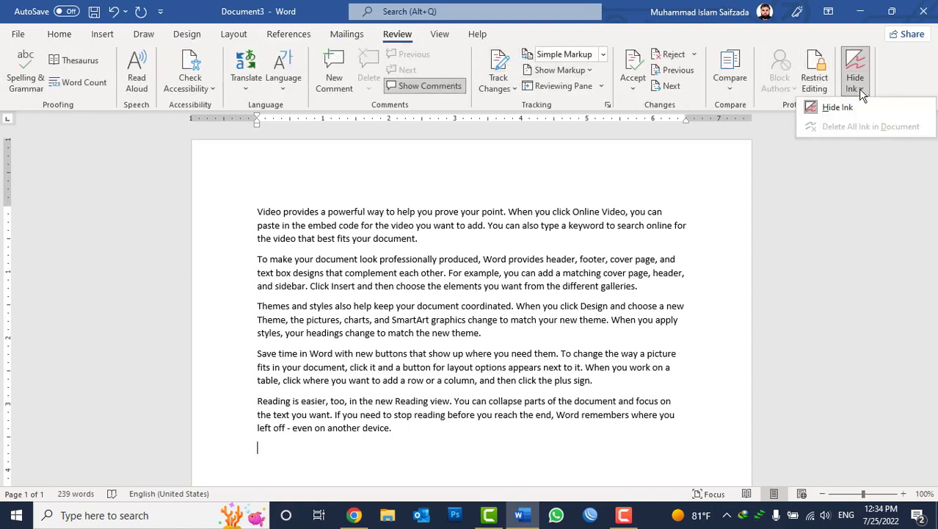
pyautogui.click(865, 113)
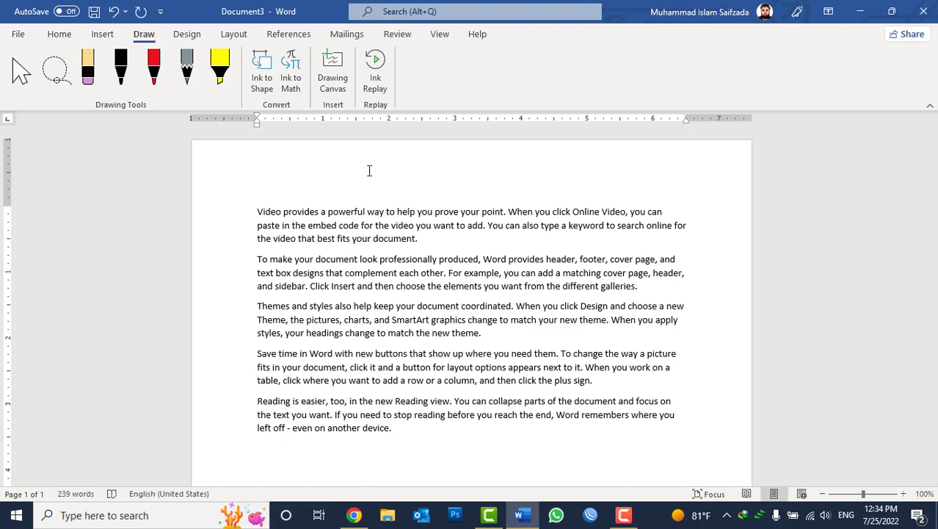
# - Uncheck the Draw commands in Word Options > Customize Ribbon and apply the change
pyautogui.click(20, 36)
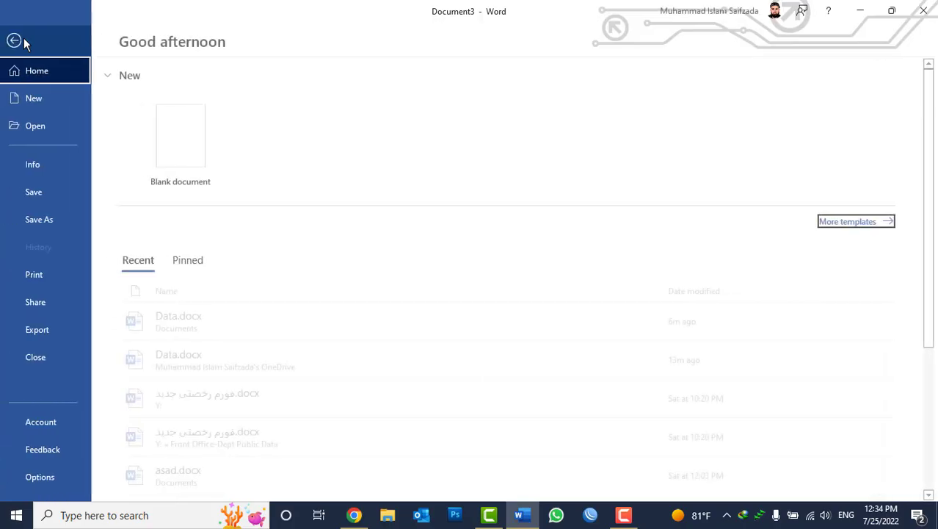
pyautogui.click(62, 476)
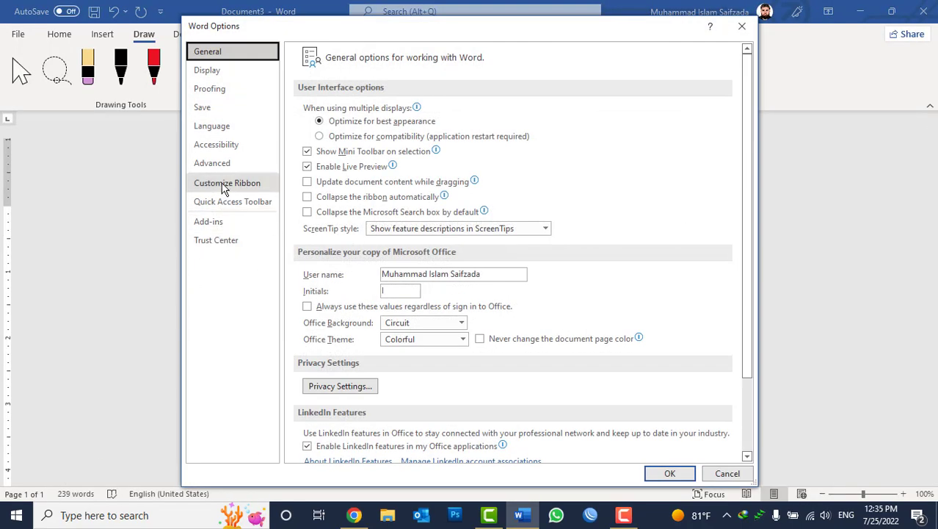
pyautogui.click(247, 188)
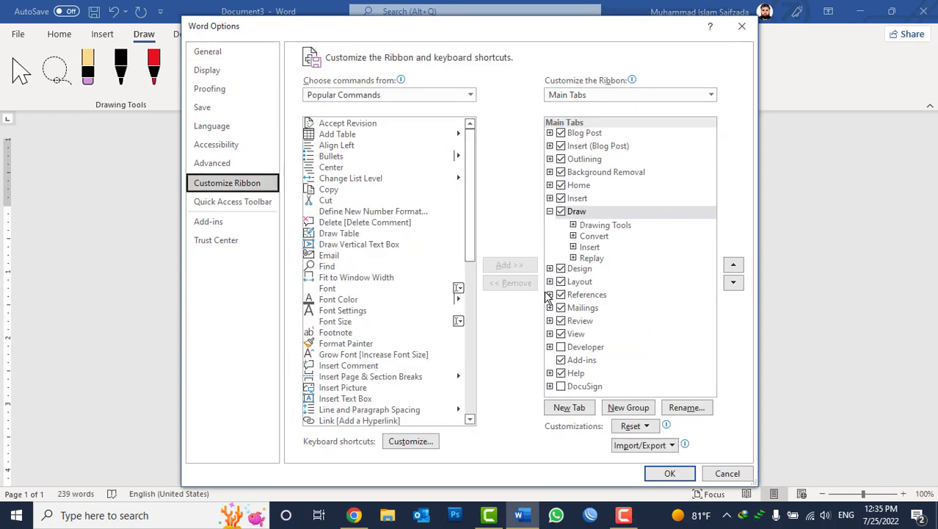
pyautogui.click(560, 211)
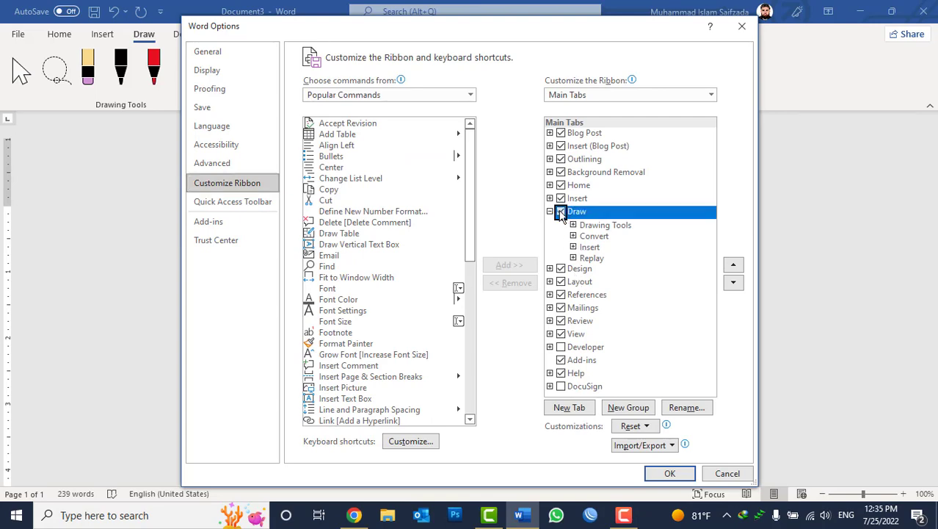
pyautogui.click(669, 473)
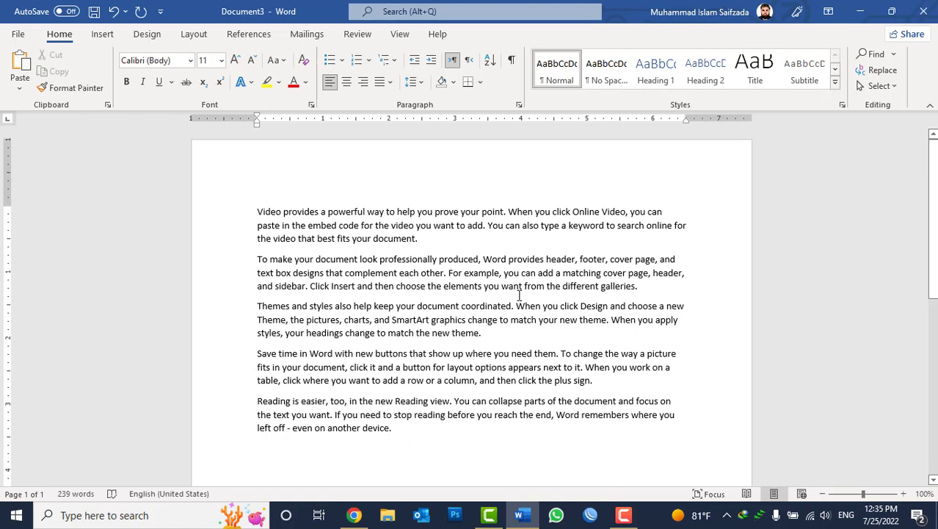
pyautogui.click(520, 293)
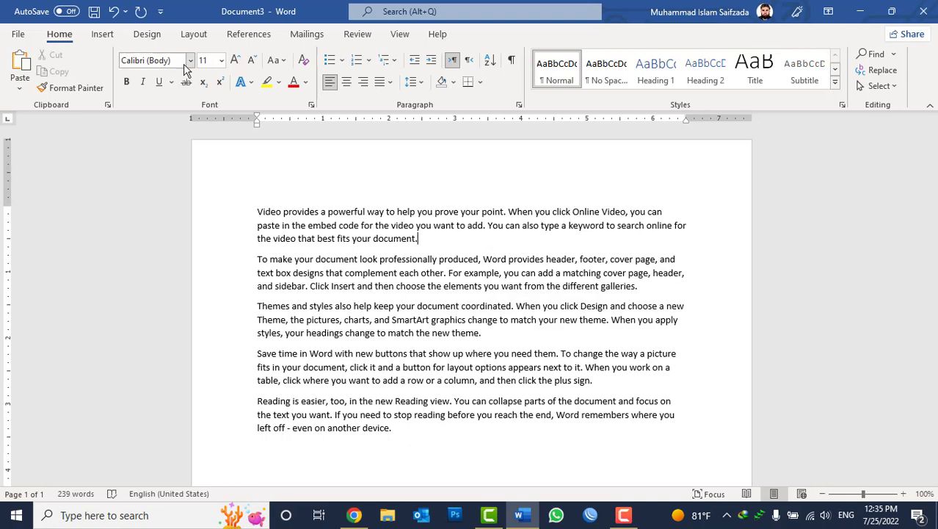
# - Check Draw under Main Tabs in Customize Ribbon and confirm with OK
pyautogui.click(19, 34)
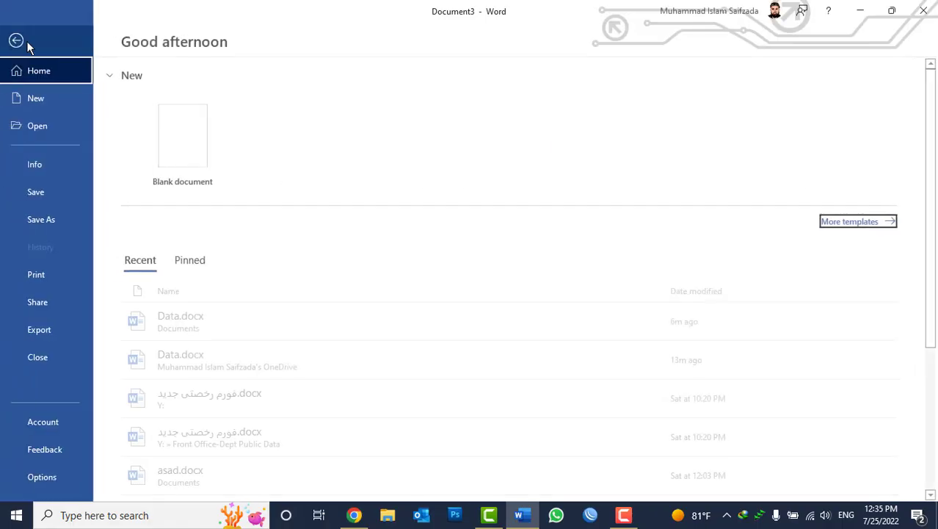
pyautogui.click(65, 474)
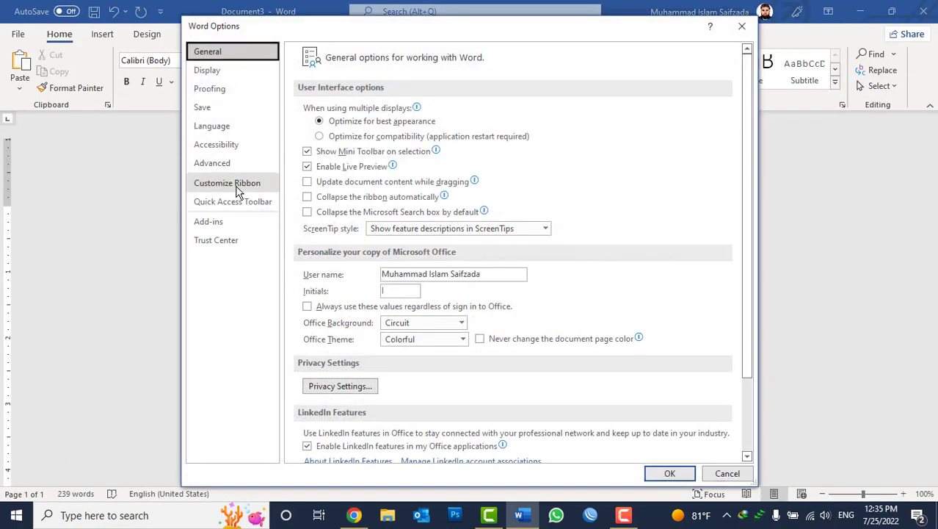
pyautogui.click(241, 185)
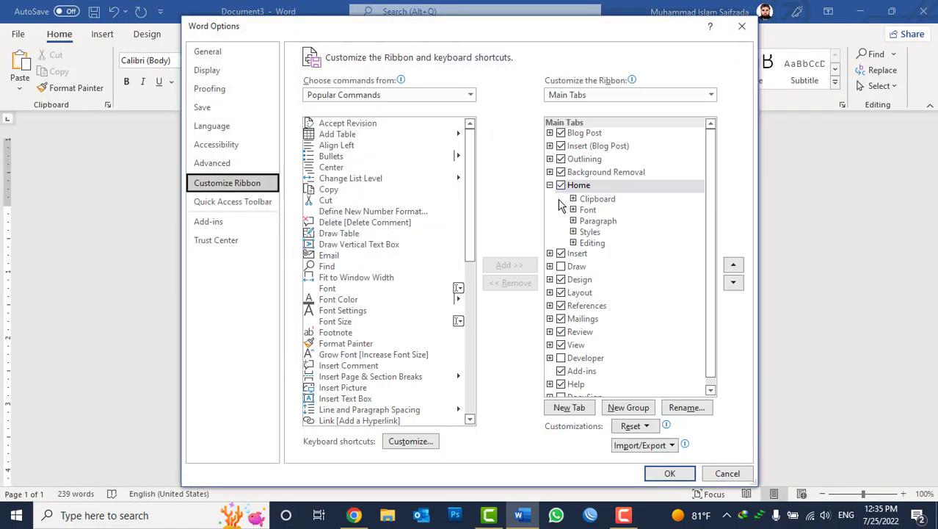
pyautogui.click(561, 266)
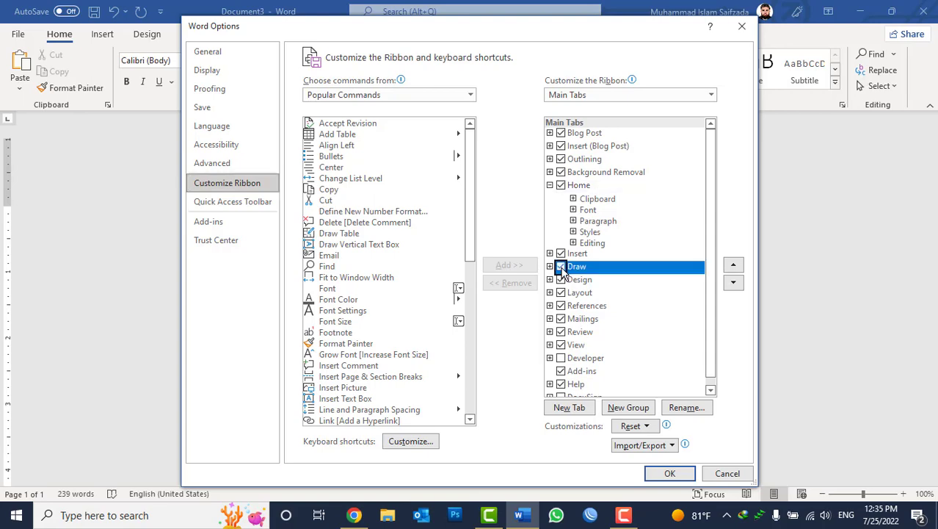
pyautogui.click(668, 473)
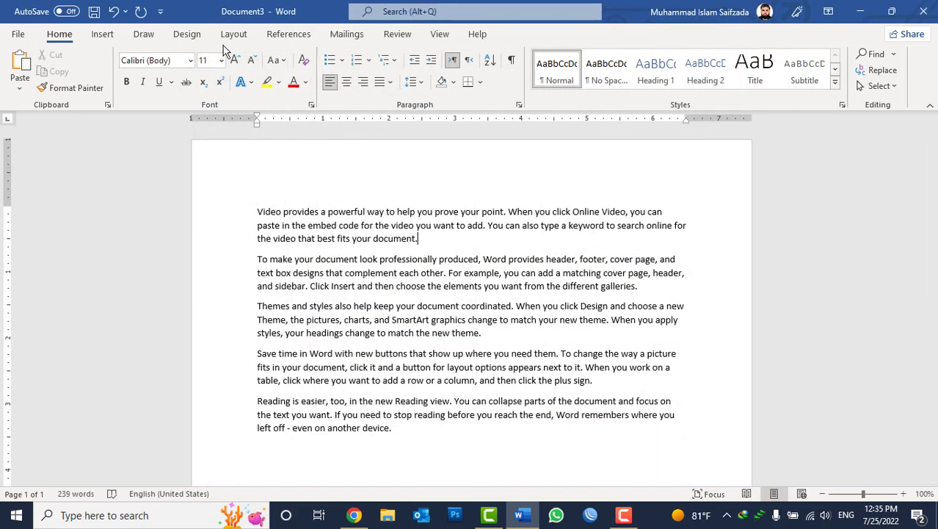
# - Select all of Document3's existing text and delete it
pyautogui.click(144, 34)
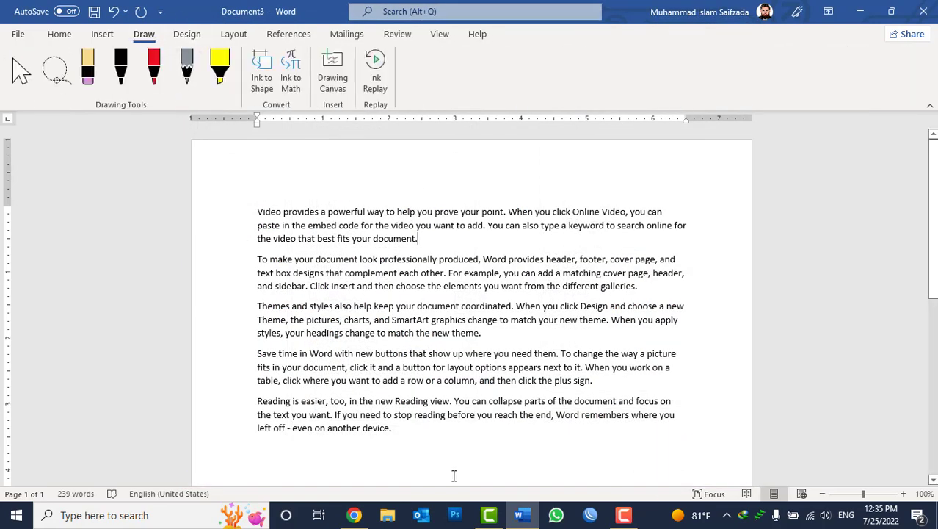
pyautogui.moveTo(395, 435); pyautogui.dragTo(83, 200)
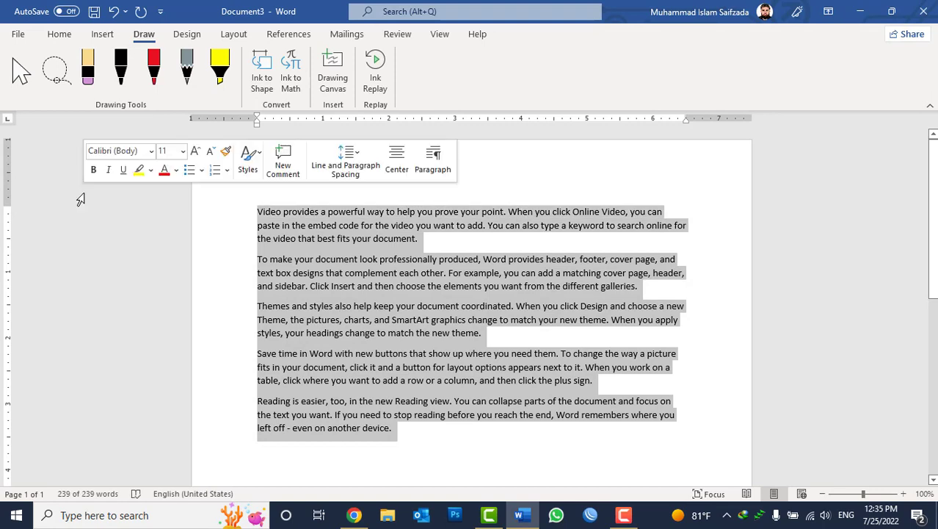
pyautogui.moveTo(464, 455); pyautogui.dragTo(102, 185)
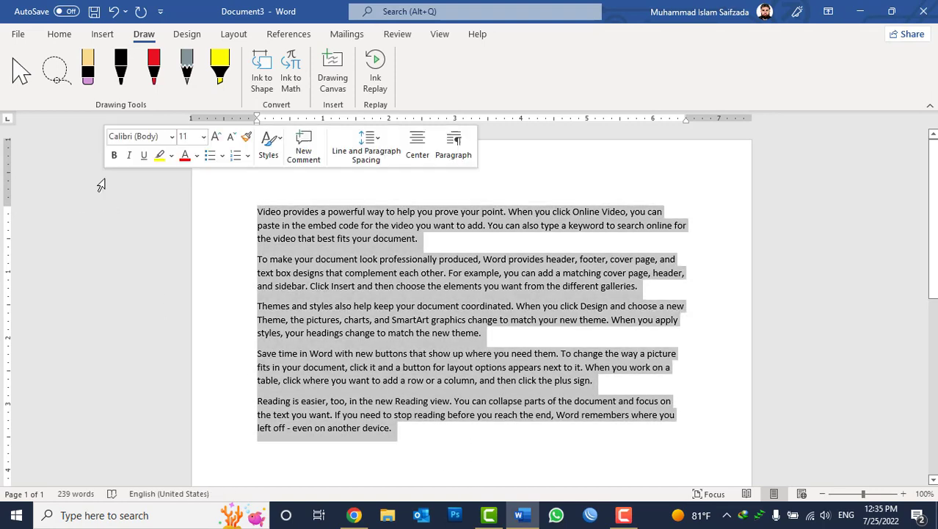
pyautogui.press('Delete')
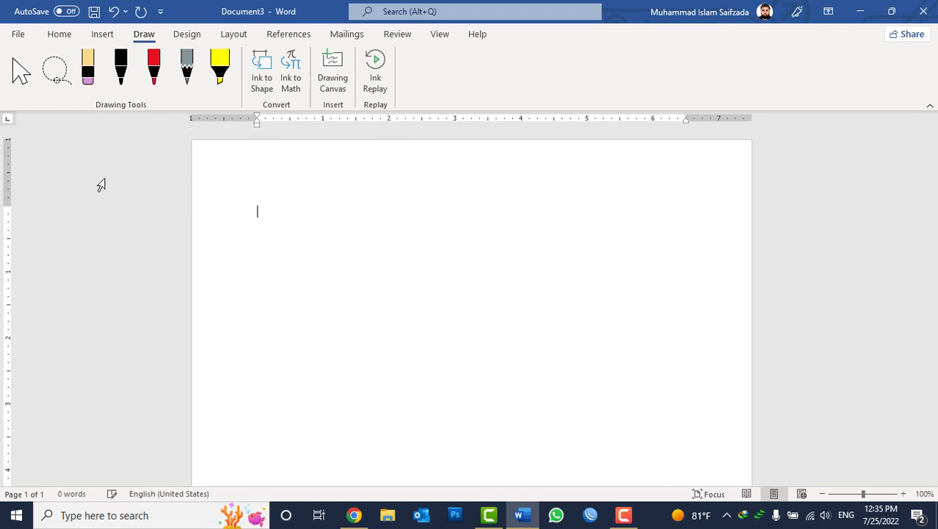
# - Type the line 'Log 10 10 = 1', then add one sample paragraph with =rand(1)
pyautogui.write('Log')
pyautogui.write(' 10 10 = 1')
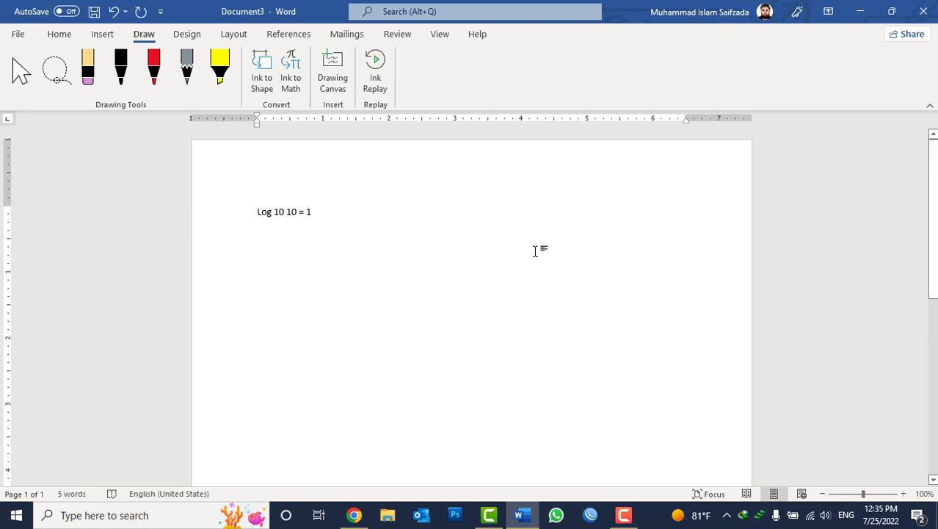
pyautogui.press('Return')
pyautogui.write('=rand(1')
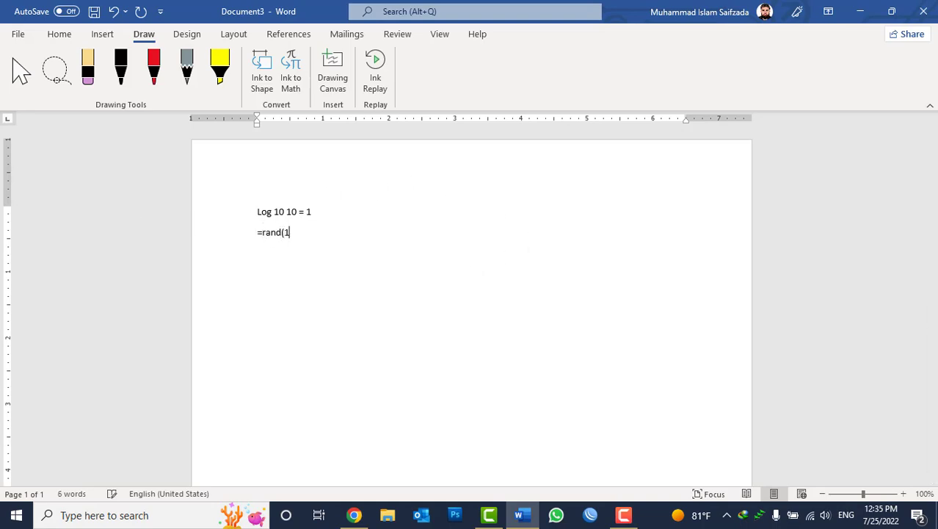
pyautogui.write(')')
pyautogui.press('Return')
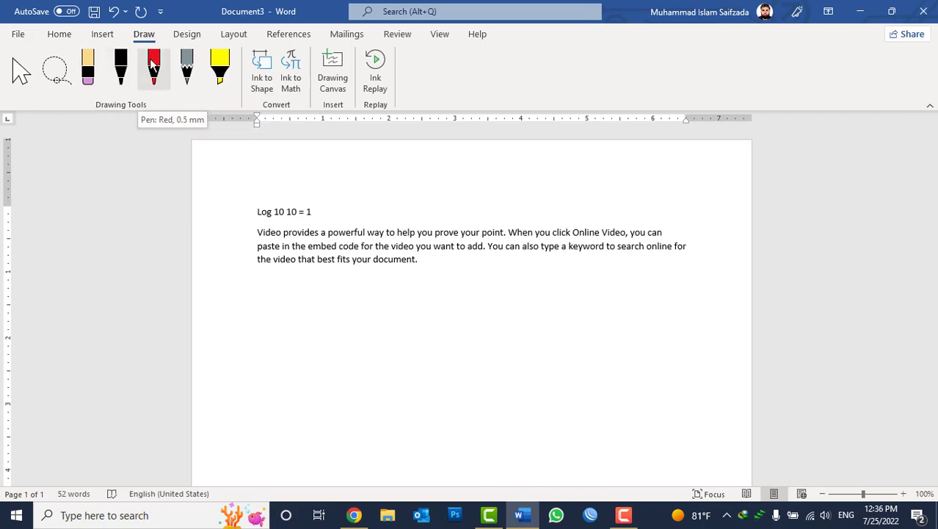
# - Draw a yellow highlighter stroke over the first sample line, then hide the ink
pyautogui.click(214, 70)
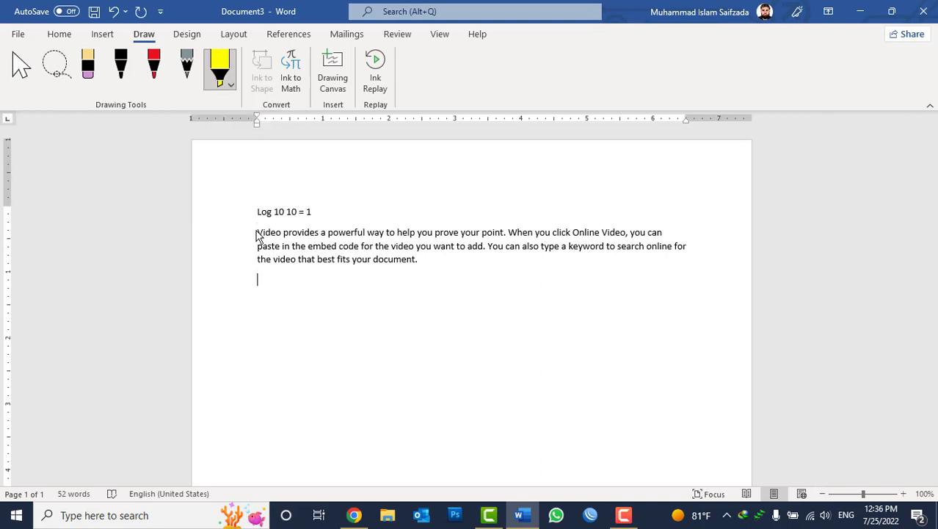
pyautogui.moveTo(257, 233); pyautogui.dragTo(544, 235)
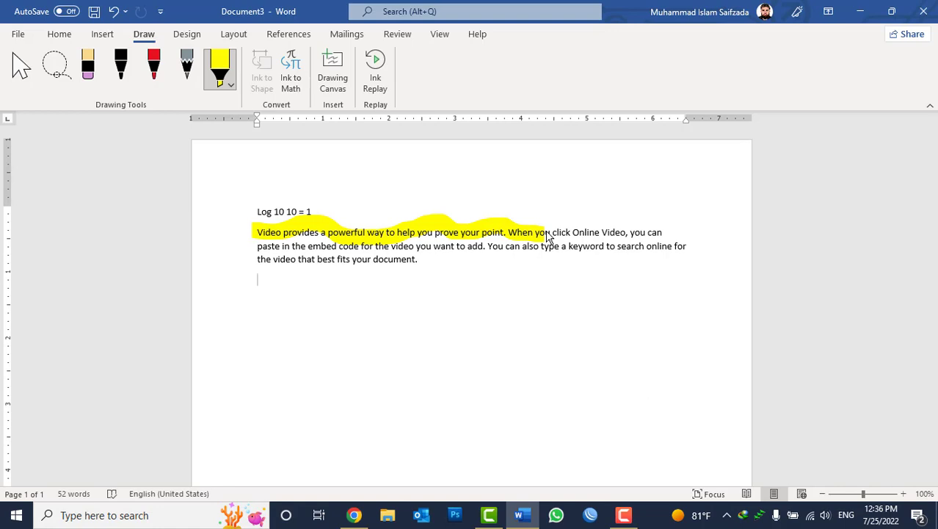
pyautogui.click(385, 36)
pyautogui.click(854, 82)
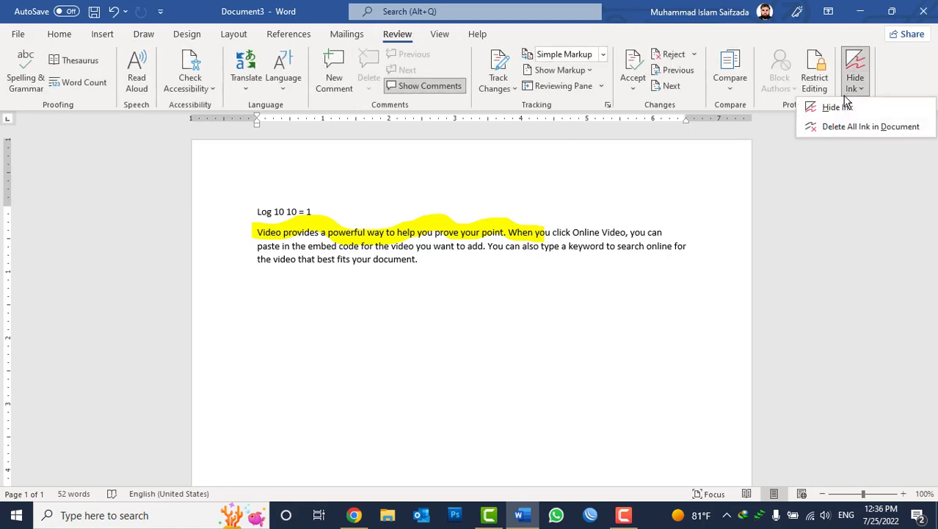
pyautogui.click(841, 108)
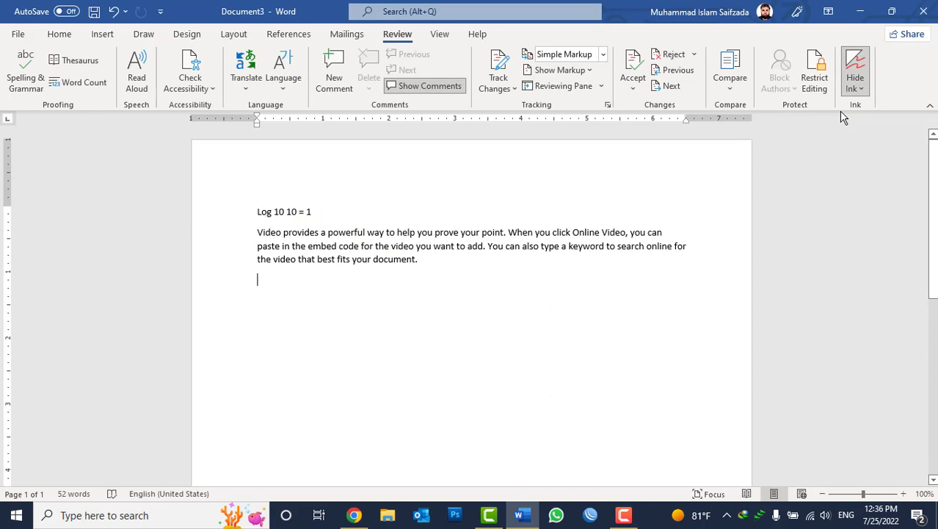
# - Delete all ink in the document and add empty lines below the paragraph
pyautogui.click(854, 87)
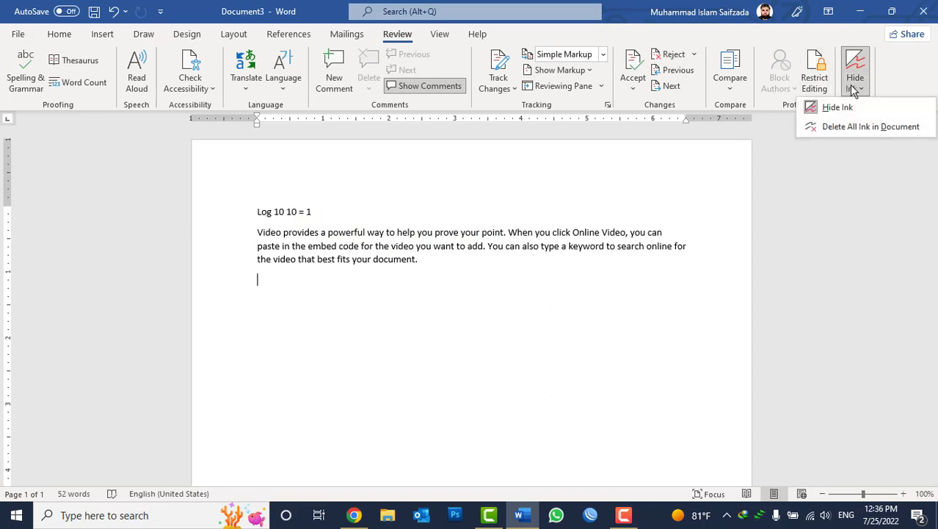
pyautogui.click(860, 127)
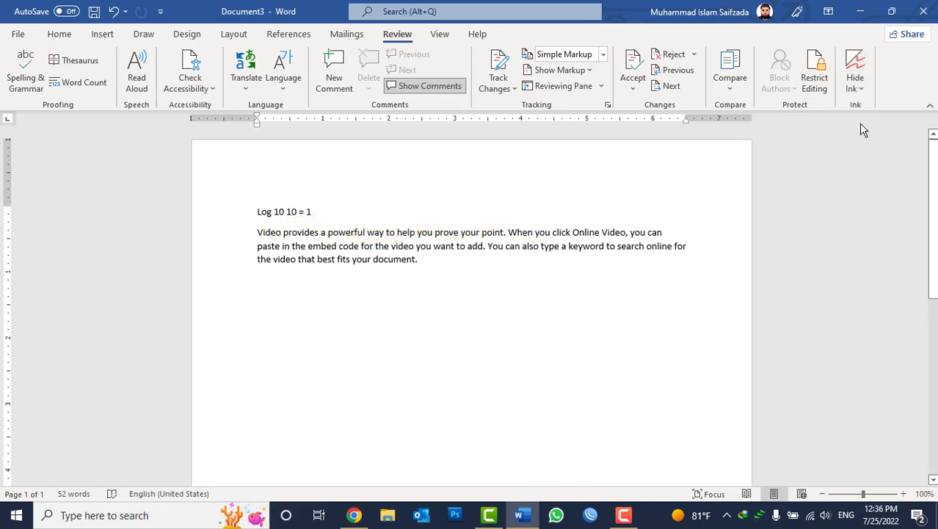
pyautogui.press('Return')
pyautogui.press('Return')
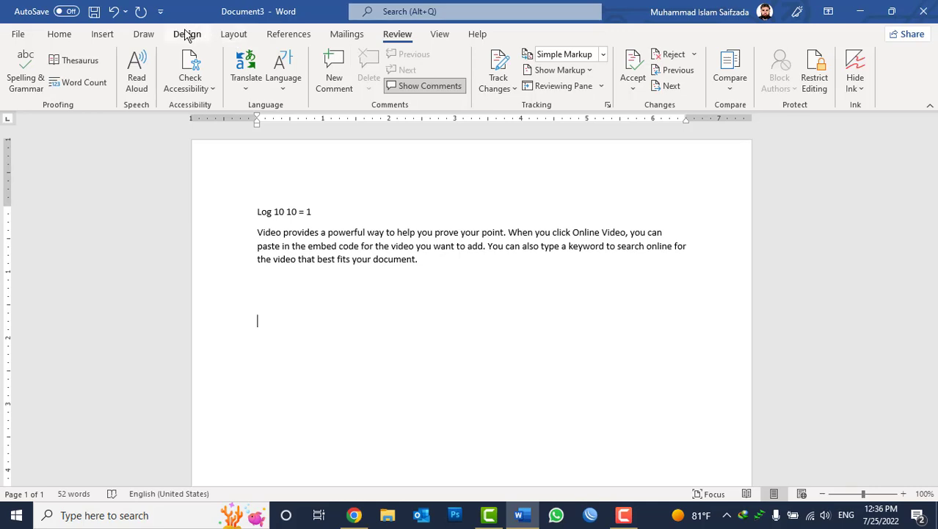
# - Handwrite 100 in the Ink to Math pad, clearing failed attempts, and insert the equation
pyautogui.click(150, 37)
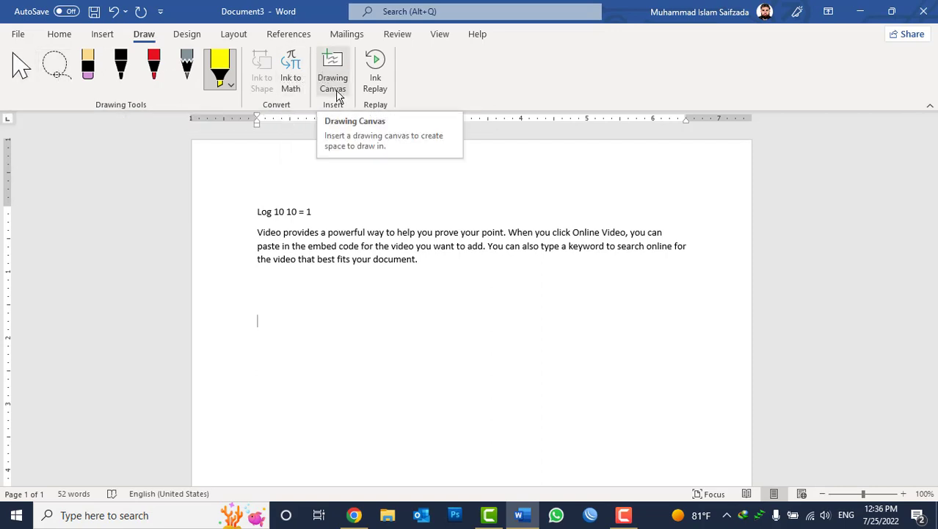
pyautogui.click(298, 88)
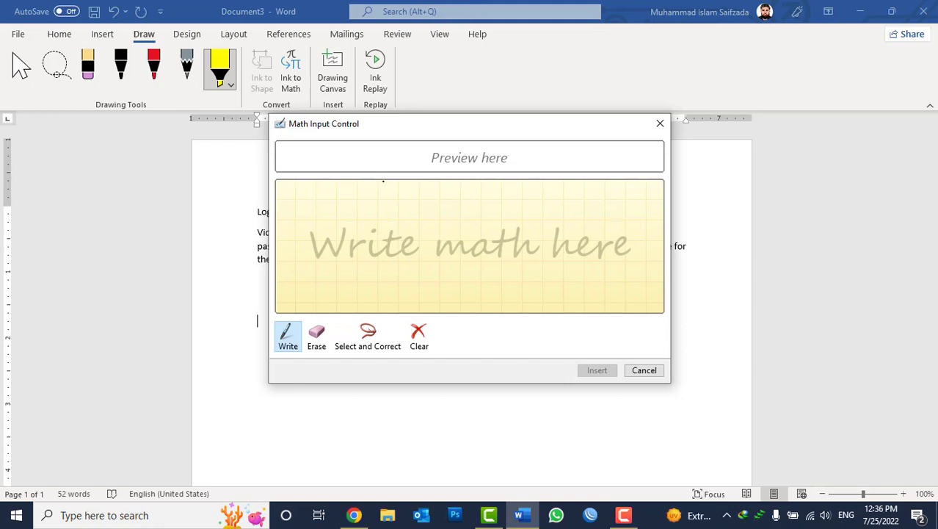
pyautogui.moveTo(359, 214)
pyautogui.mouseDown()
pyautogui.moveTo(401, 236)
pyautogui.moveTo(424, 227)
pyautogui.mouseUp()
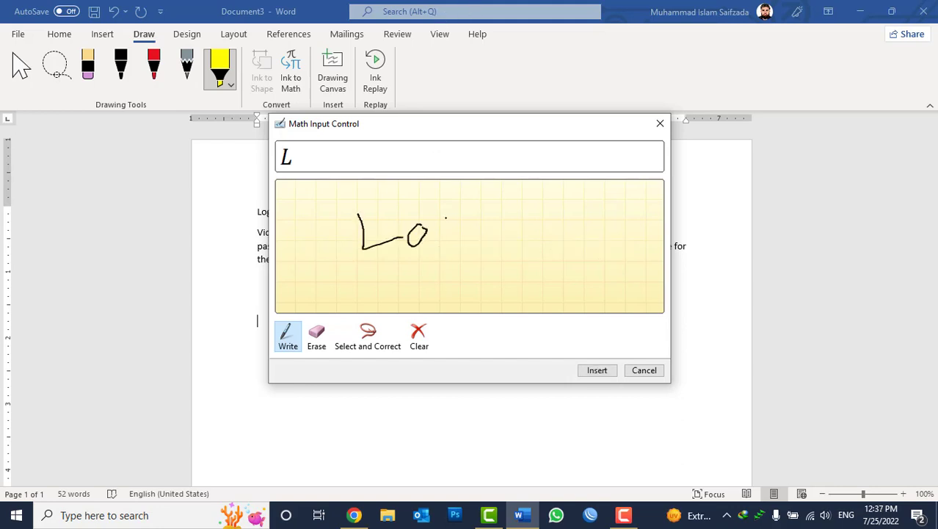
pyautogui.click(420, 336)
pyautogui.moveTo(369, 206)
pyautogui.mouseDown()
pyautogui.moveTo(364, 247)
pyautogui.moveTo(412, 227)
pyautogui.mouseUp()
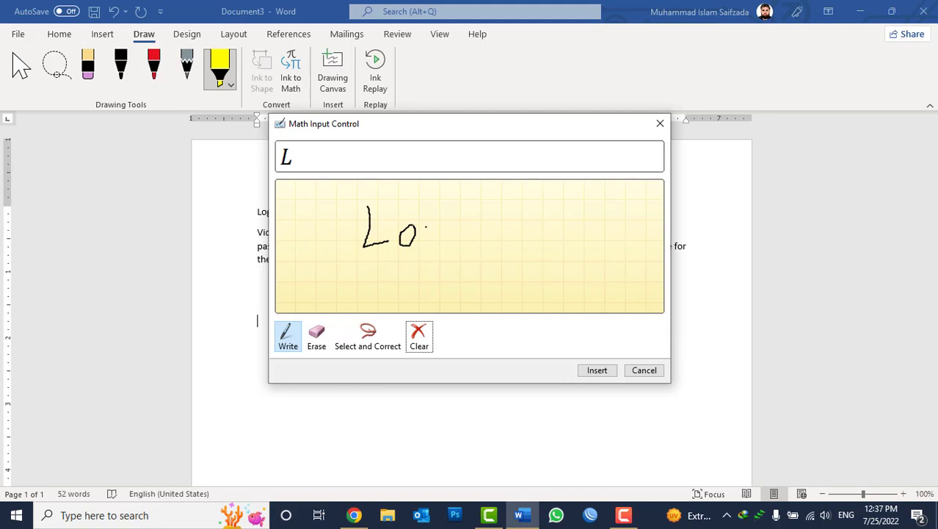
pyautogui.click(420, 336)
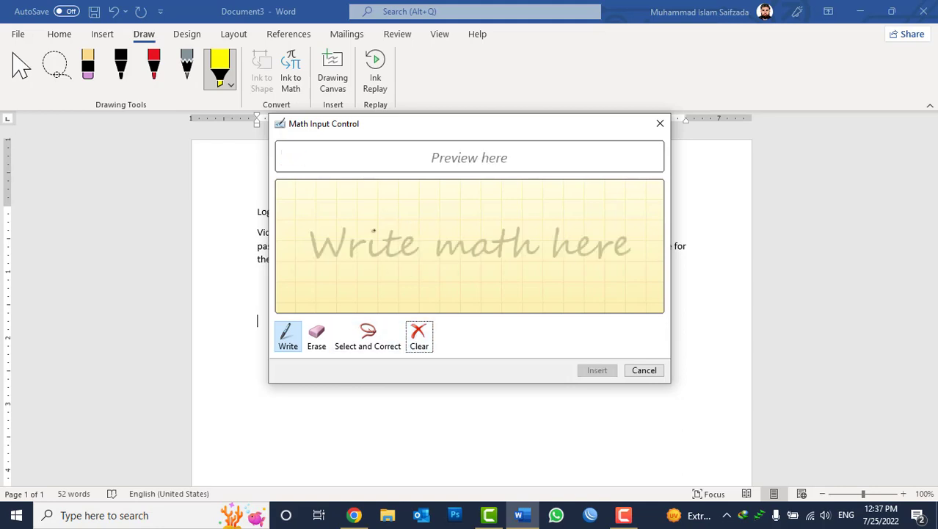
pyautogui.moveTo(363, 212); pyautogui.dragTo(350, 249)
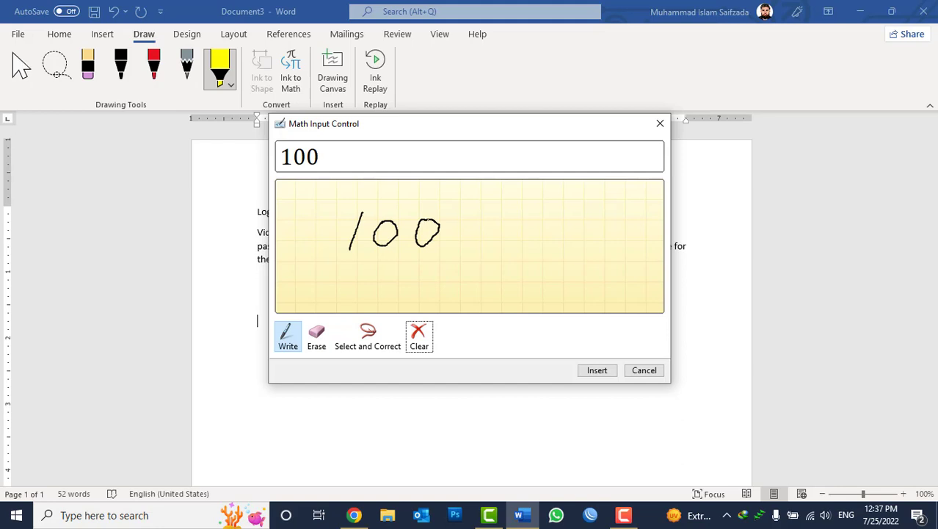
pyautogui.click(597, 371)
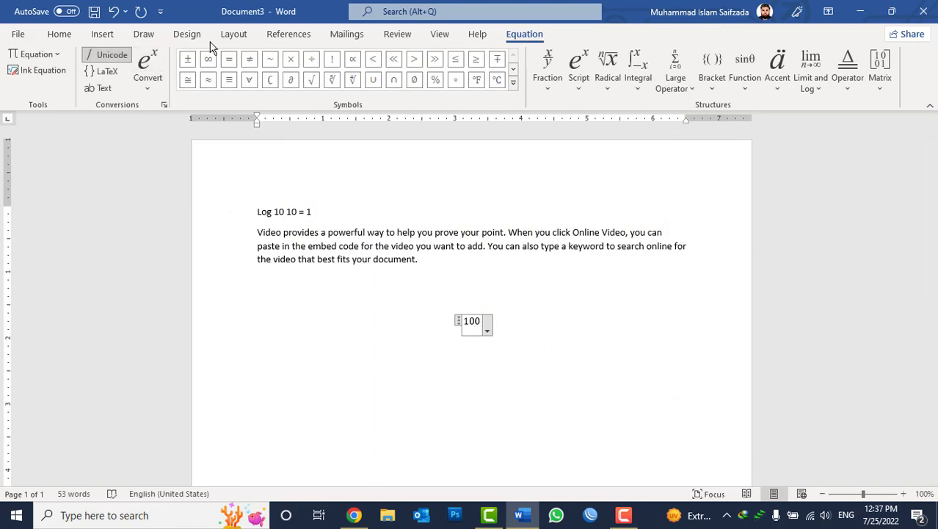
# - Clear all of Document3's content, including the 100 equation
pyautogui.click(147, 34)
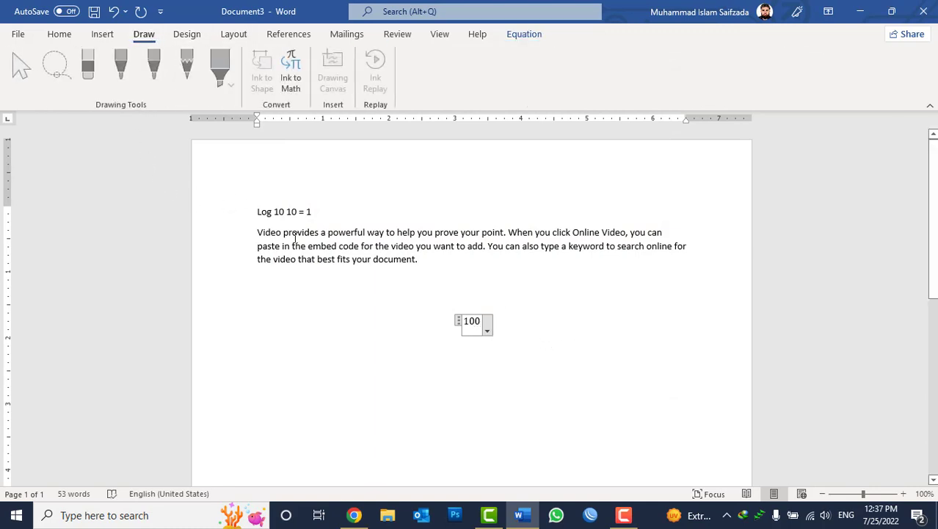
pyautogui.click(452, 310)
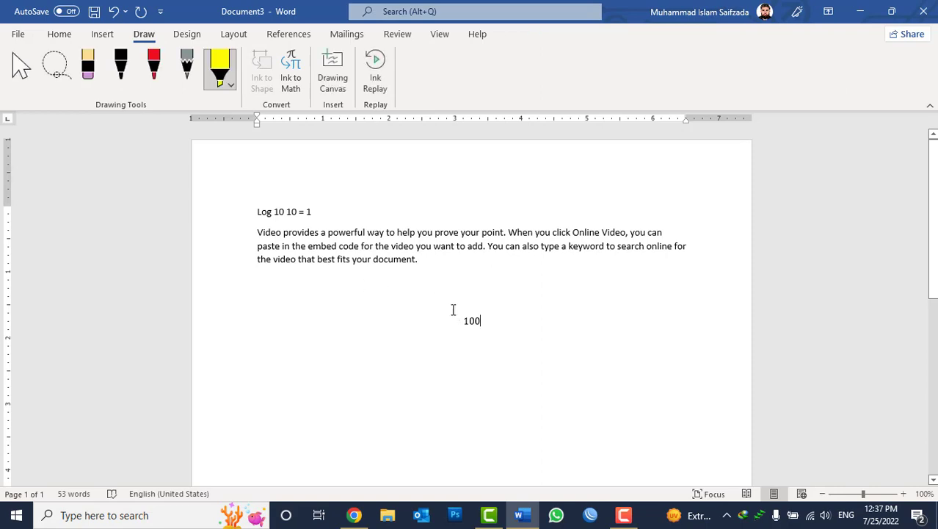
pyautogui.click(397, 34)
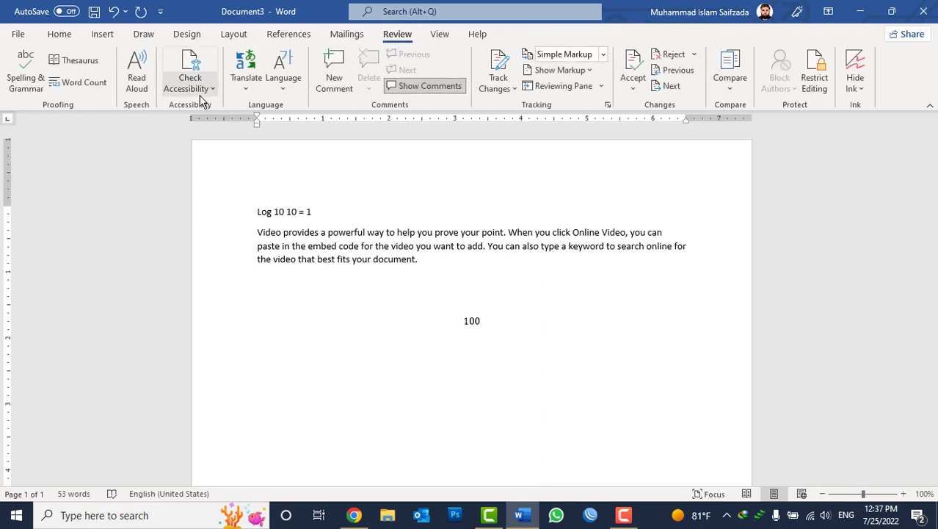
pyautogui.click(853, 94)
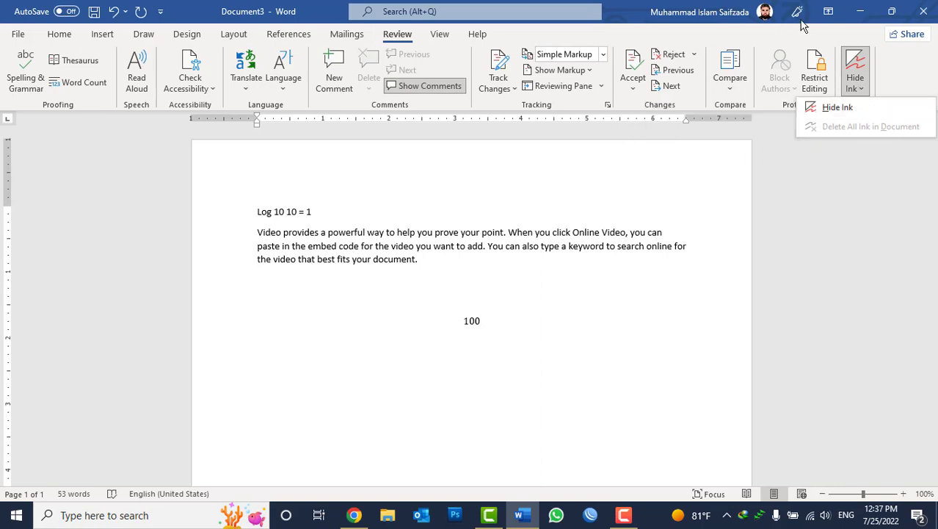
pyautogui.click(669, 299)
pyautogui.hotkey('ctrl', 'a')
pyautogui.press('Delete')
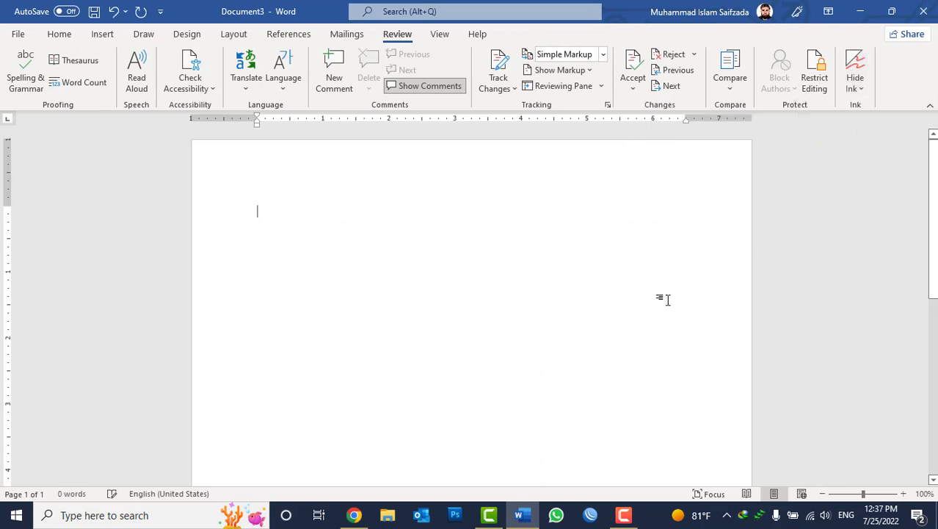
# - Generate ten pages of sample paragraphs with =rand(111) and scroll back through them
pyautogui.click(440, 36)
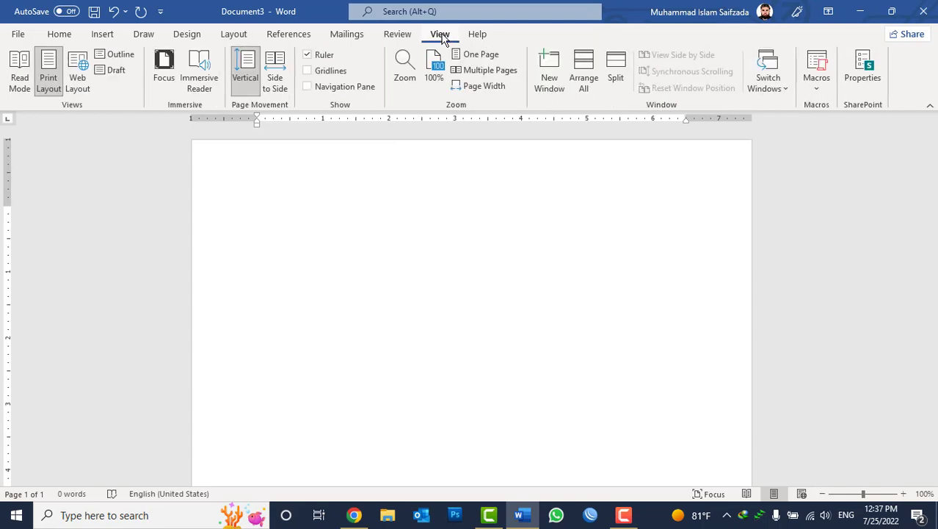
pyautogui.write('=rand(111)')
pyautogui.press('Return')
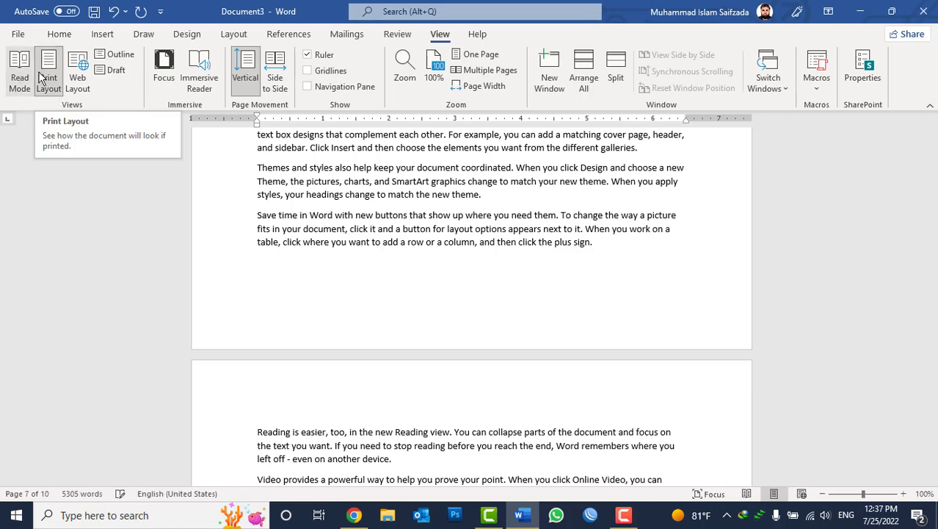
pyautogui.scroll(1, 532, 309)
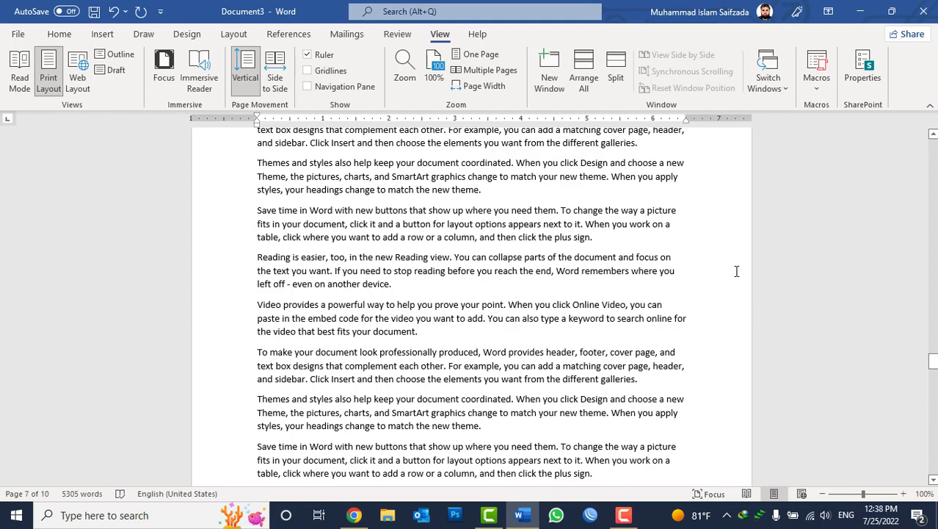
pyautogui.scroll(4, 737, 272)
pyautogui.scroll(1, 736, 271)
pyautogui.scroll(1, 737, 272)
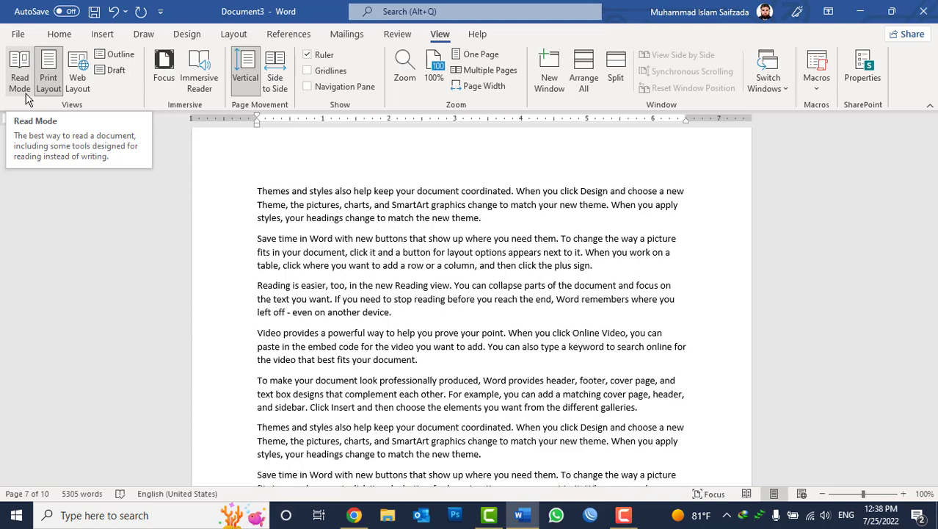
pyautogui.click(27, 99)
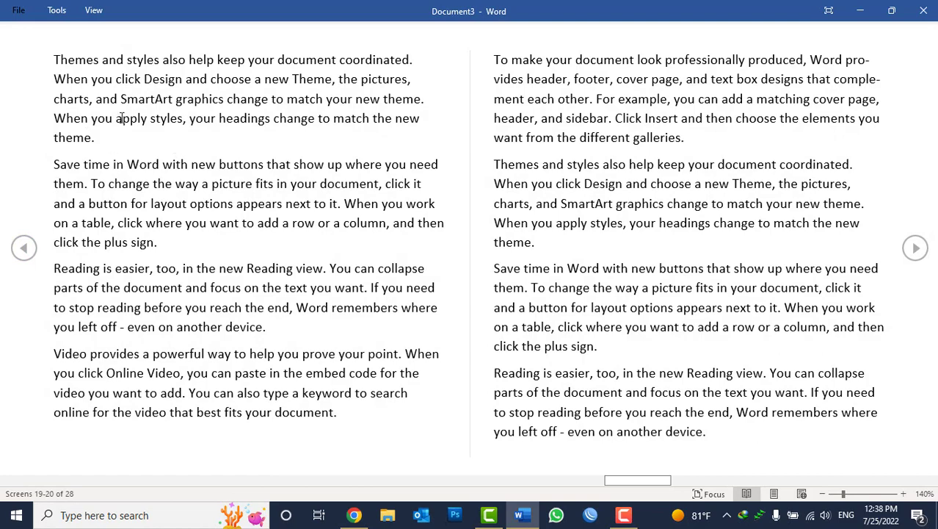
pyautogui.keyDown('ctrl'); pyautogui.scroll(2, 122, 118); pyautogui.keyUp('ctrl')
pyautogui.keyDown('ctrl'); pyautogui.scroll(3, 128, 119); pyautogui.keyUp('ctrl')
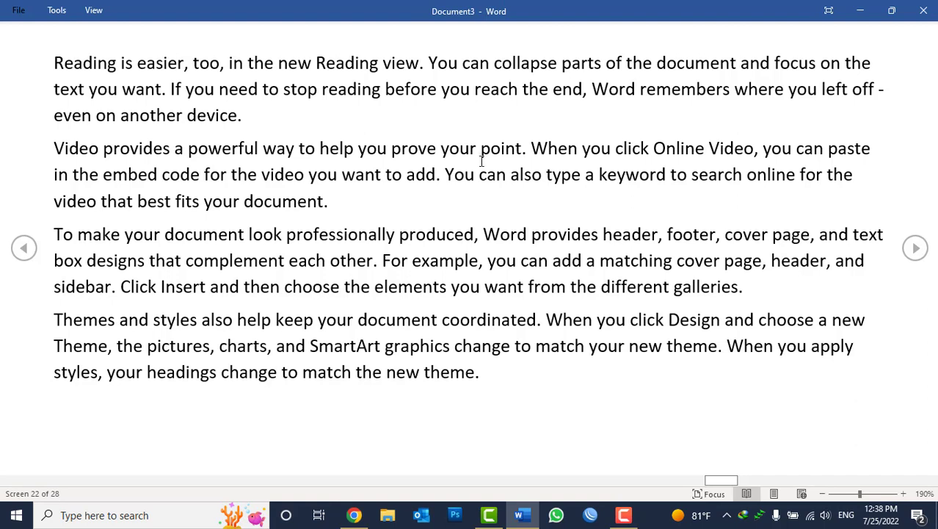
pyautogui.click(105, 12)
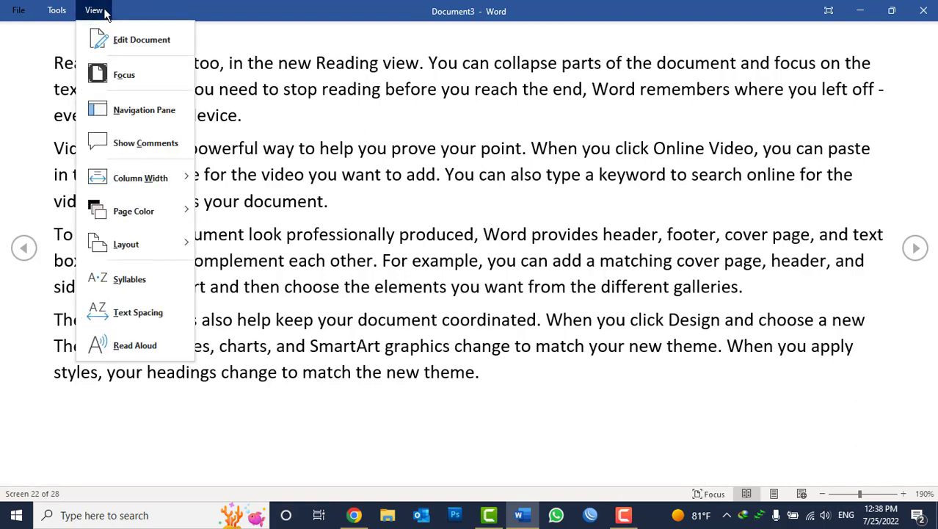
pyautogui.click(199, 14)
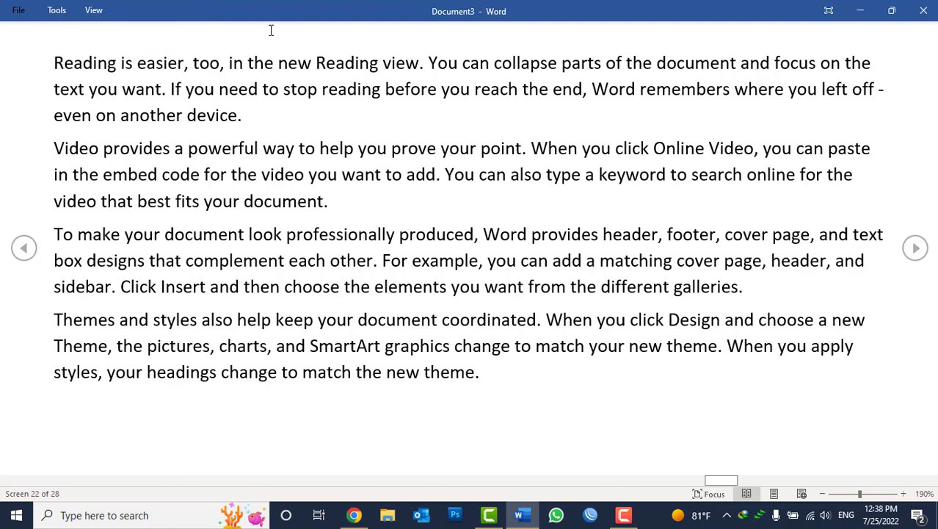
pyautogui.press('Escape')
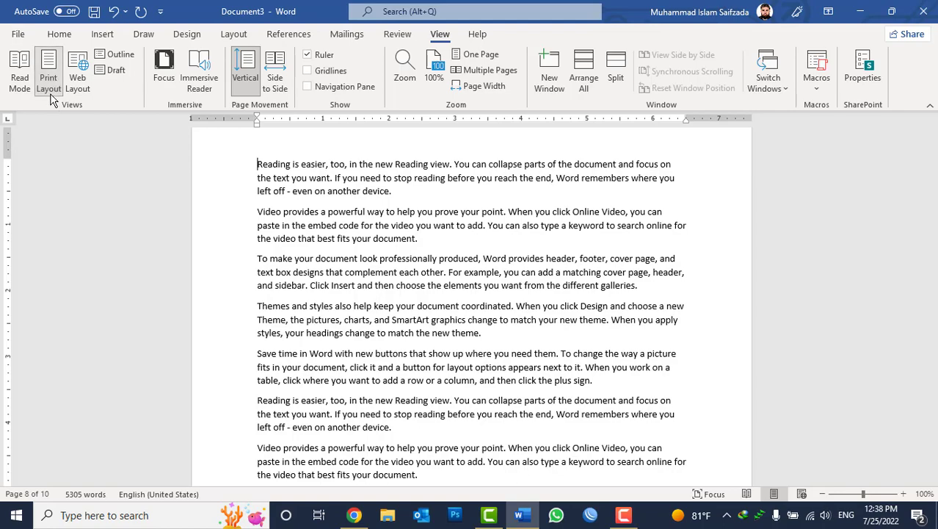
# - Switch the document to Web Layout and scroll down through the sample text
pyautogui.scroll(-5, 595, 298)
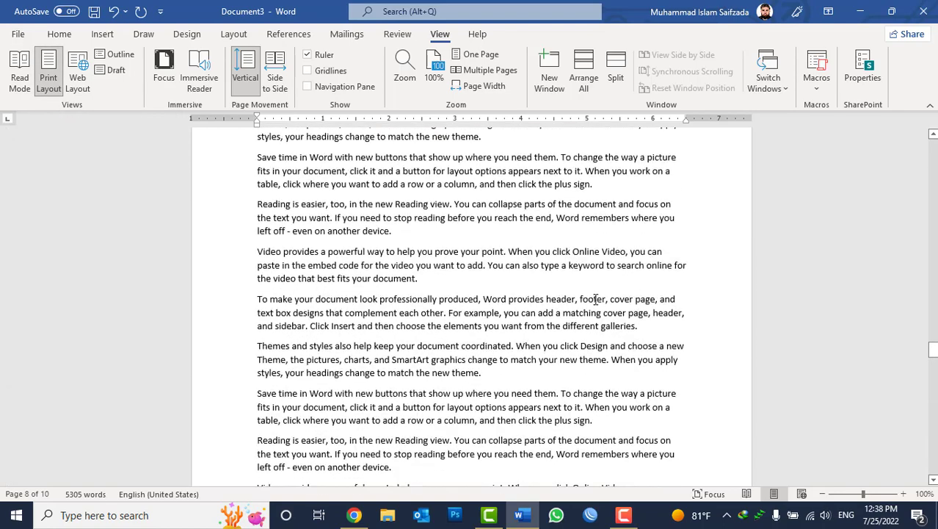
pyautogui.scroll(5, 849, 287)
pyautogui.moveTo(932, 345); pyautogui.dragTo(932, 145)
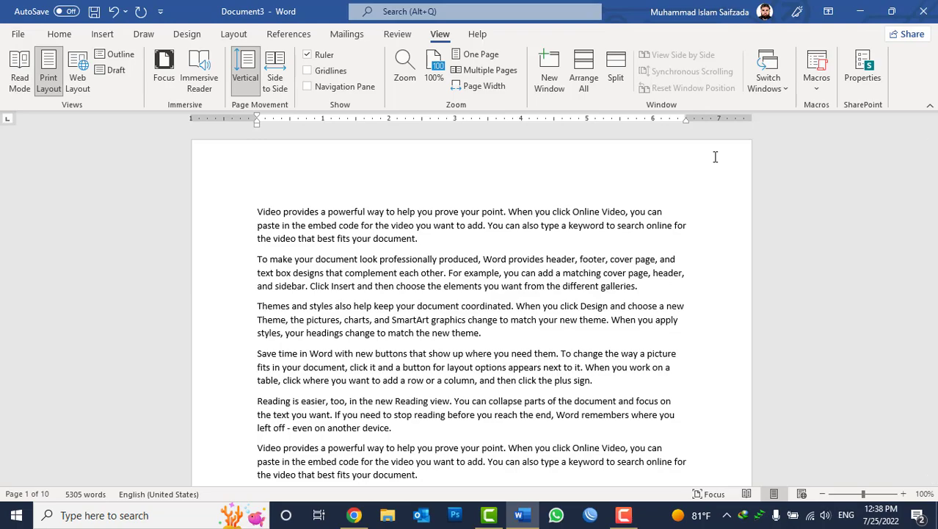
pyautogui.click(77, 73)
pyautogui.scroll(-4, 333, 297)
pyautogui.scroll(-5, 332, 296)
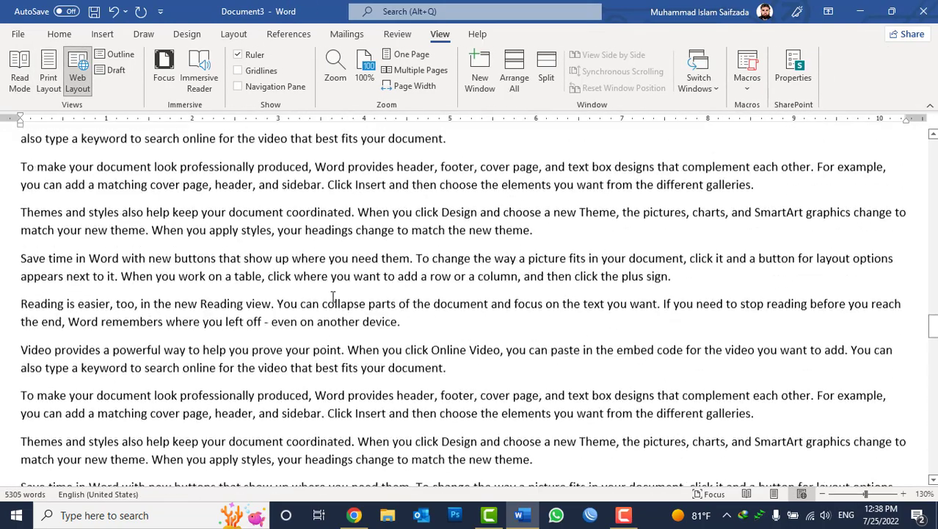
pyautogui.scroll(-5, 333, 296)
pyautogui.scroll(-5, 333, 297)
# - Scroll back to the top, then select all the text and delete it
pyautogui.scroll(5, 333, 296)
pyautogui.scroll(5, 332, 297)
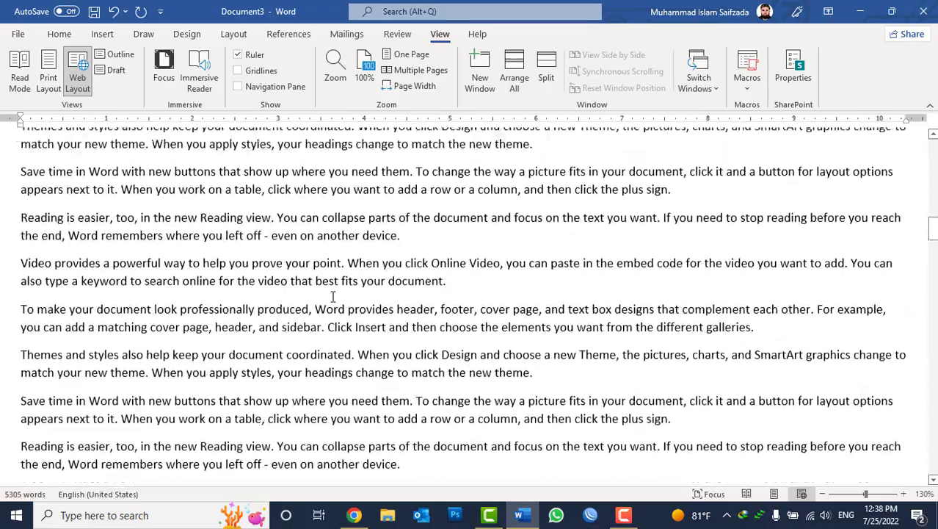
pyautogui.scroll(5, 333, 296)
pyautogui.scroll(5, 332, 296)
pyautogui.scroll(2, 332, 296)
pyautogui.hotkey('ctrl', 'a')
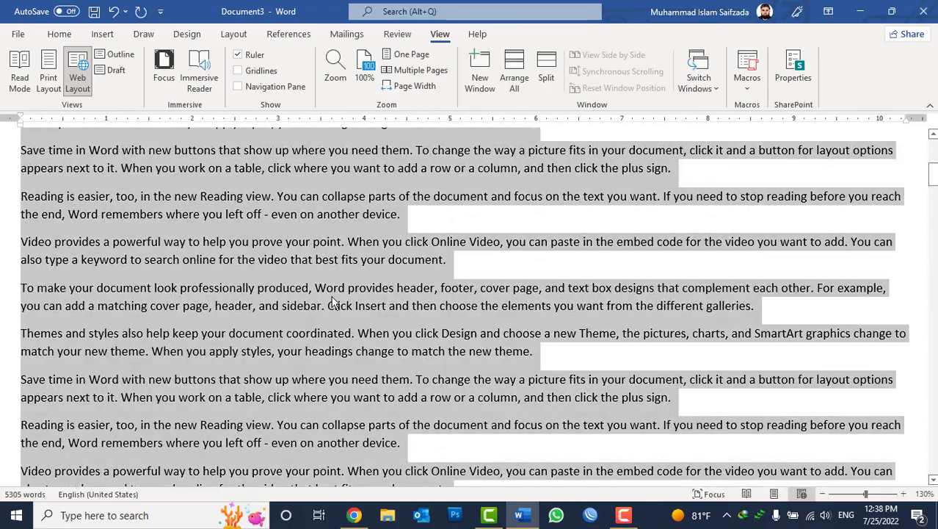
pyautogui.press('Delete')
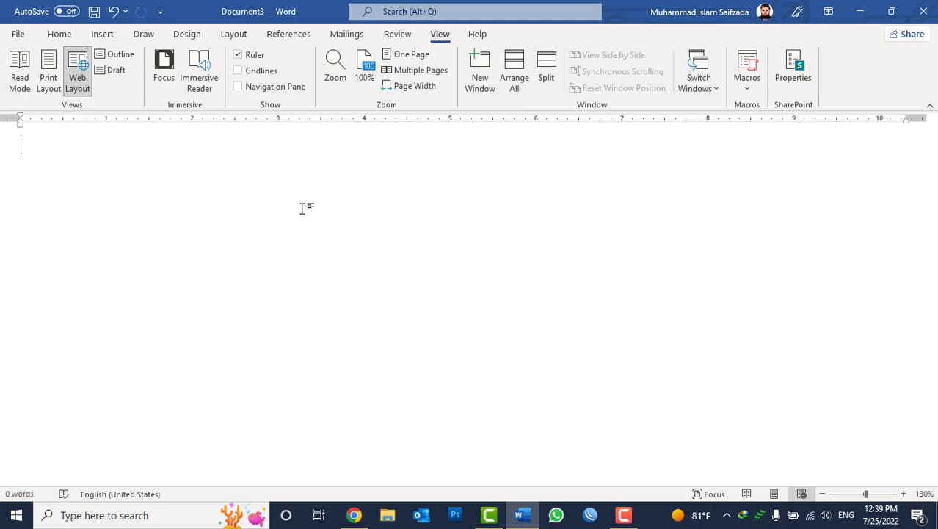
# - Return to Print Layout, add Afghanistan with sample text, and style it Heading 1
pyautogui.click(49, 77)
pyautogui.write('a')
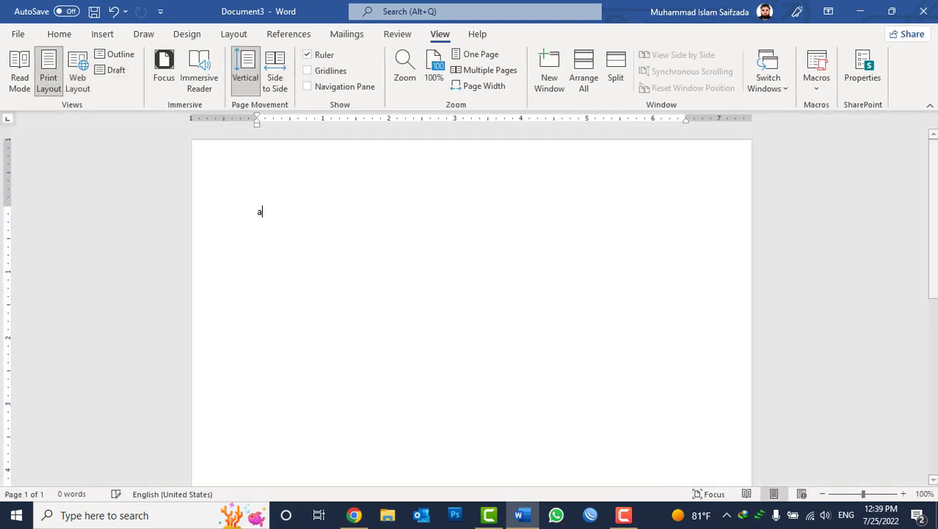
pyautogui.write('fghanistan=rand(')
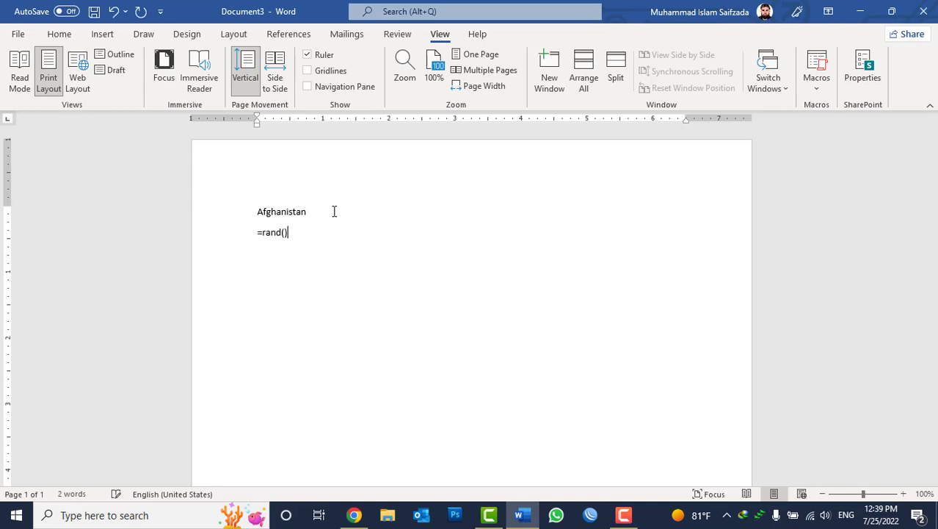
pyautogui.press('Return')
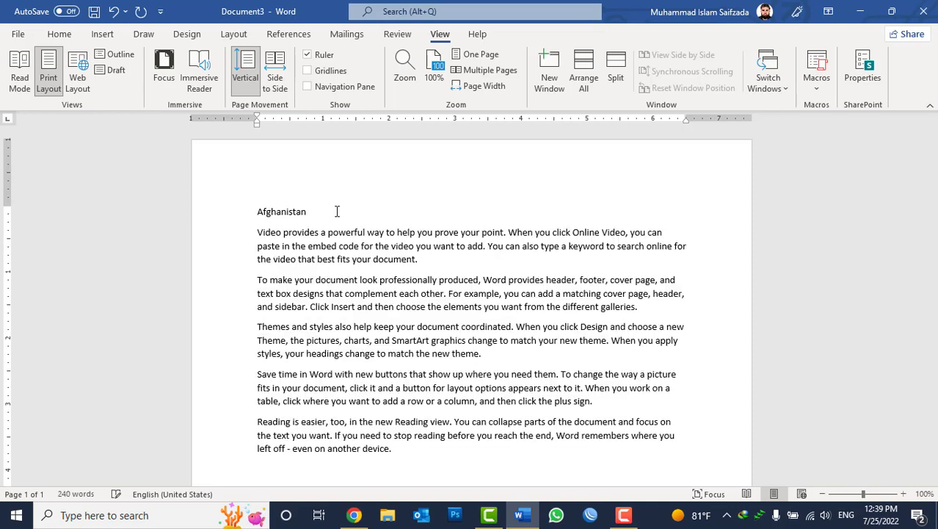
pyautogui.doubleClick(291, 211)
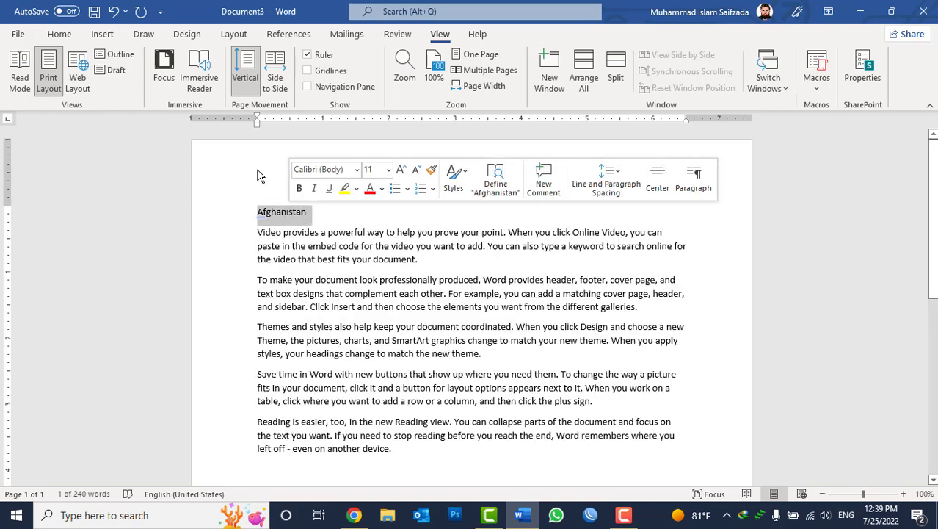
pyautogui.click(59, 33)
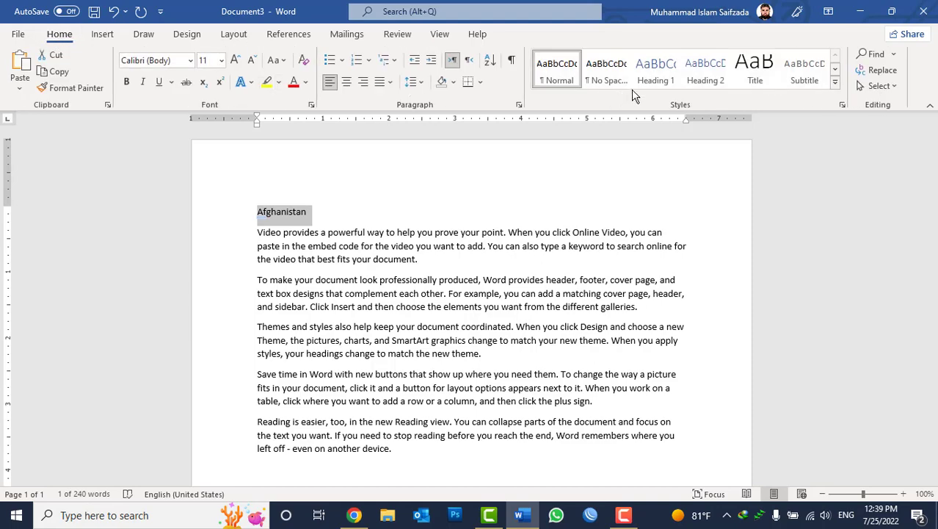
pyautogui.click(656, 70)
# - On a new page, add a Pakistan heading with =rand() sample text, styled Heading 2
pyautogui.scroll(-4, 503, 338)
pyautogui.click(450, 404)
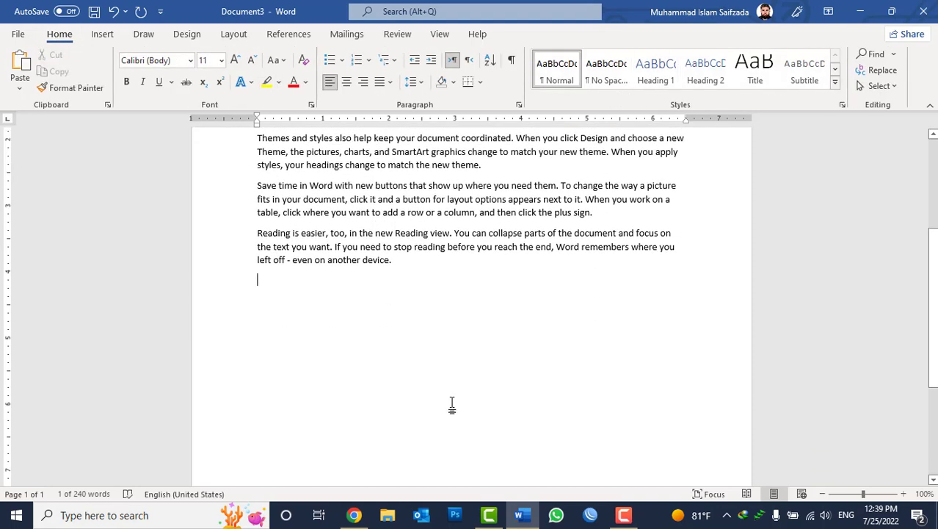
pyautogui.hotkey('ctrl', 'Return')
pyautogui.write('=ra')
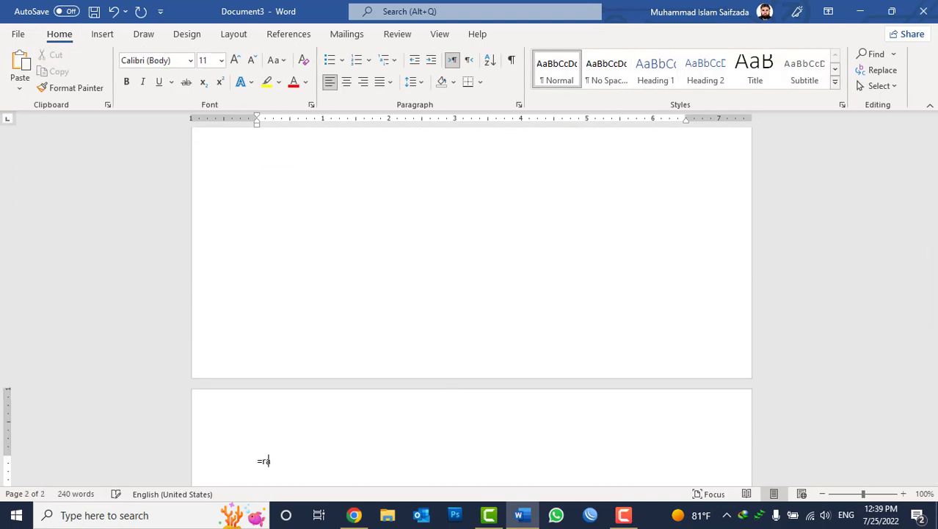
pyautogui.write('nd')
pyautogui.press('BackSpace')
pyautogui.press('BackSpace')
pyautogui.press('BackSpace')
pyautogui.press('BackSpace')
pyautogui.write('p')
pyautogui.write('ak')
pyautogui.write('istan')
pyautogui.press('Return')
pyautogui.write('=rand(')
pyautogui.write(')')
pyautogui.press('Return')
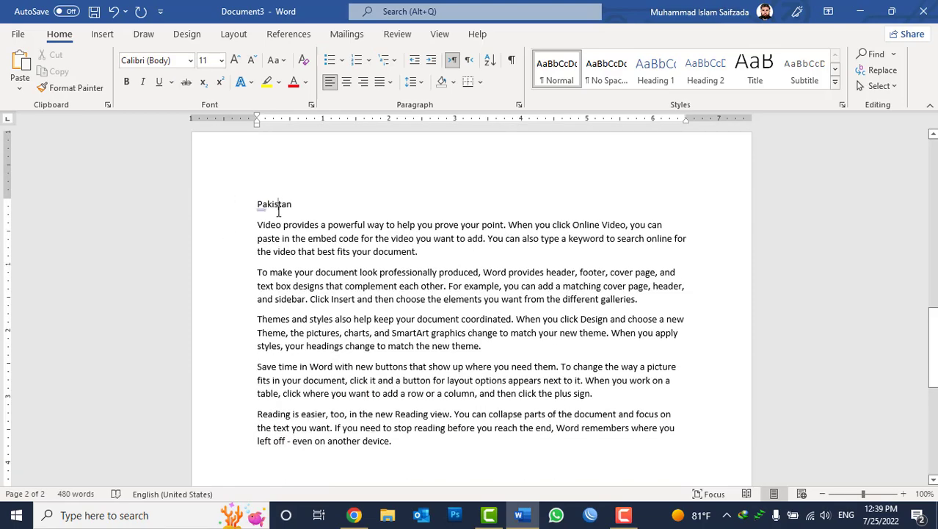
pyautogui.doubleClick(279, 208)
pyautogui.click(704, 70)
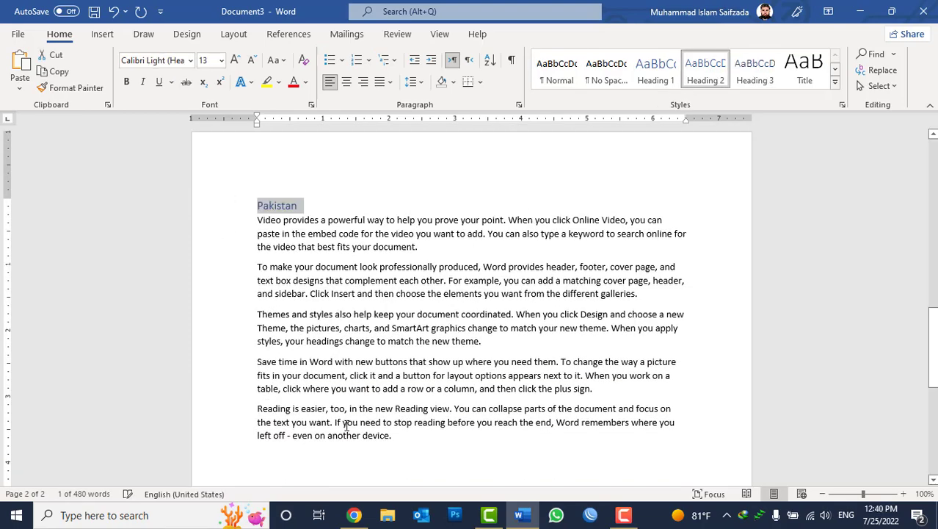
# - On a new page, add an Iran heading with =rand() sample text, styled Heading 2
pyautogui.click(343, 471)
pyautogui.hotkey('ctrl', 'Return')
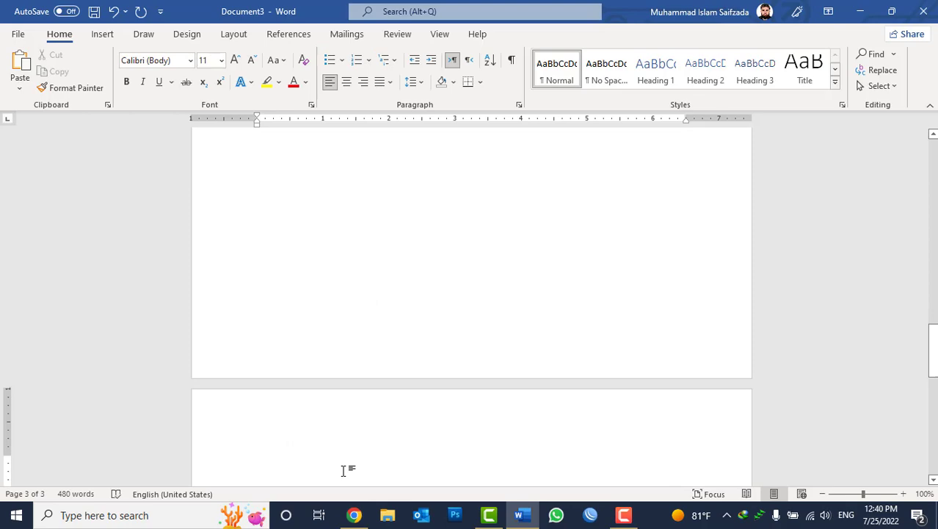
pyautogui.write('Iran')
pyautogui.press('Return')
pyautogui.write('=ran')
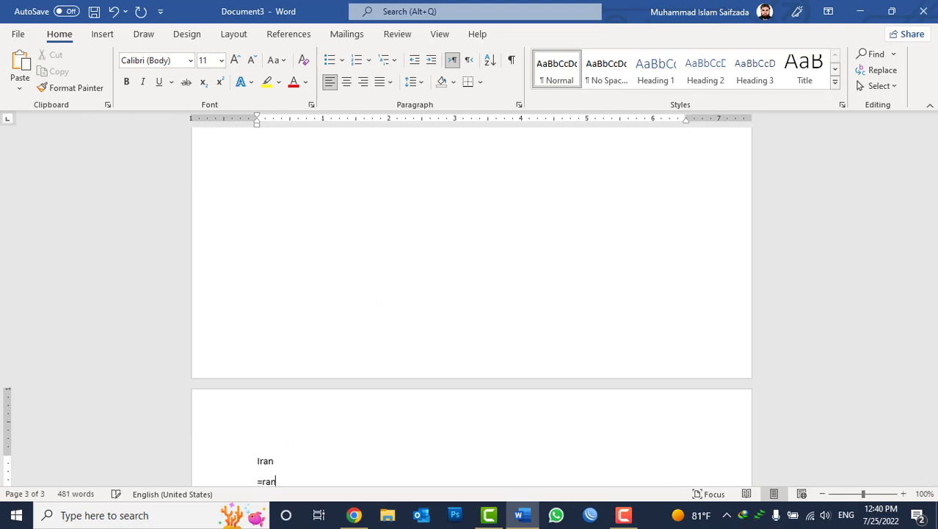
pyautogui.write('d()')
pyautogui.press('Return')
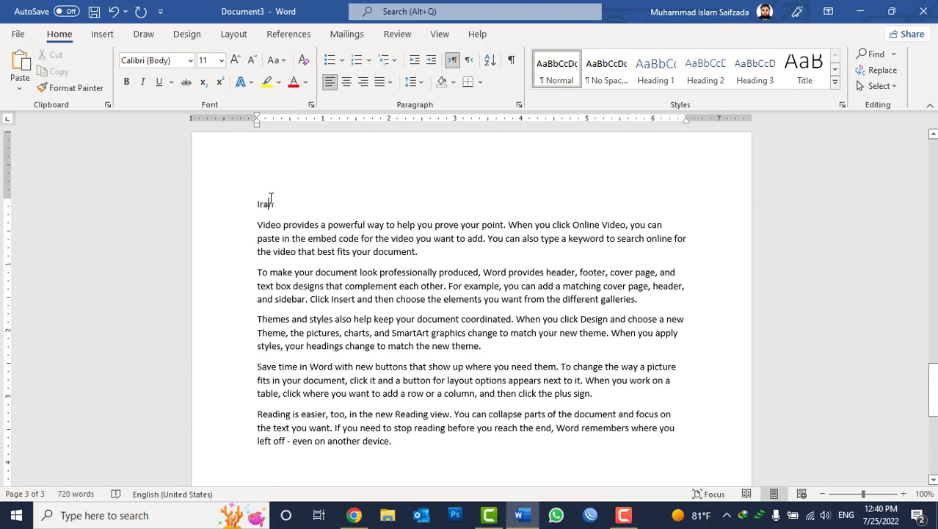
pyautogui.doubleClick(268, 203)
pyautogui.click(706, 71)
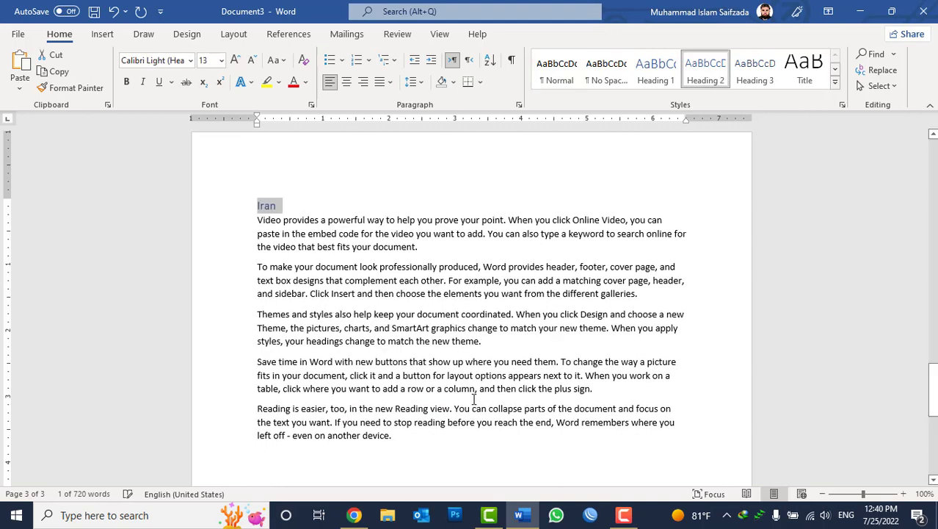
# - Add a Heading 2 with =rand(2) paragraphs at the end, retyping its title as Mashaad
pyautogui.click(442, 452)
pyautogui.write('Ma')
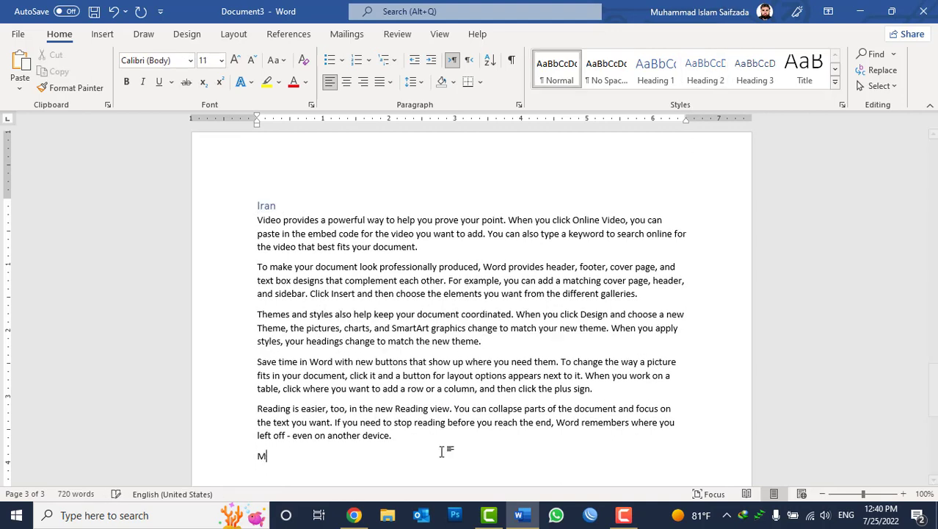
pyautogui.write('shad')
pyautogui.press('Return')
pyautogui.write('=rand(2')
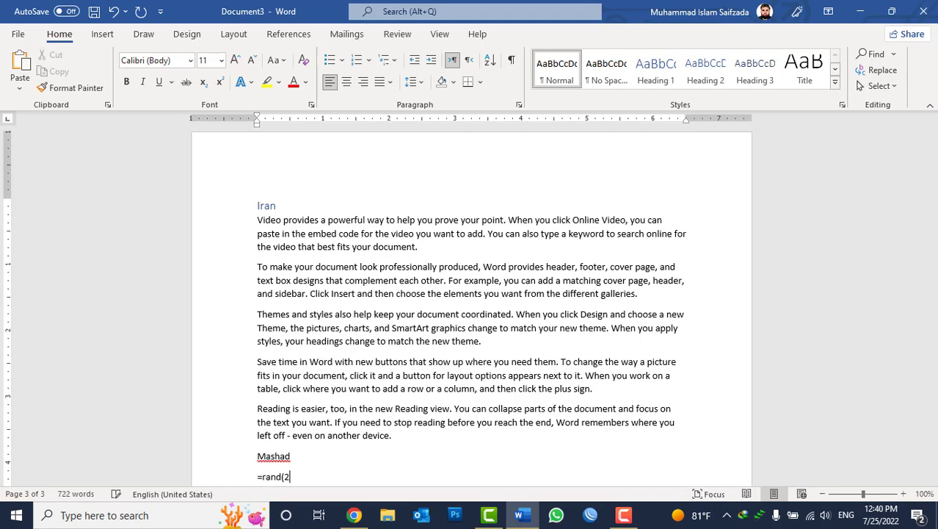
pyautogui.write(')')
pyautogui.press('Return')
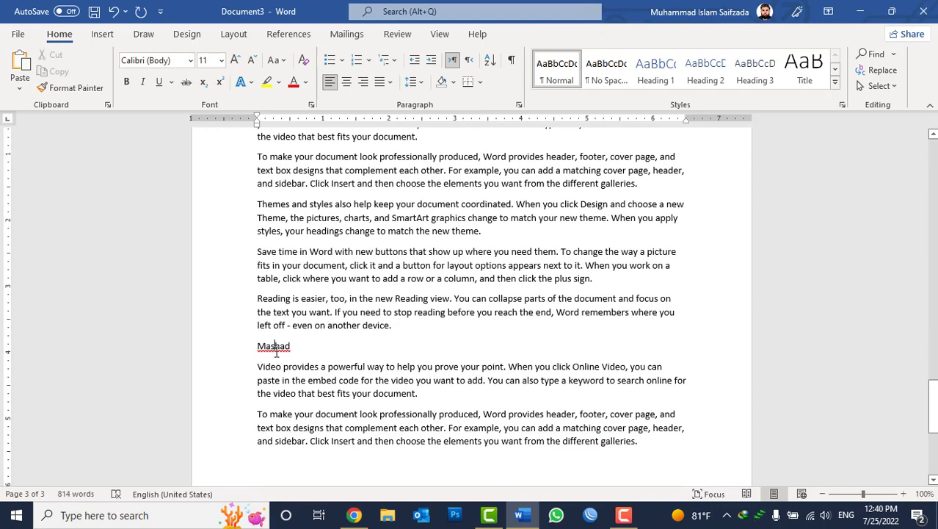
pyautogui.doubleClick(276, 346)
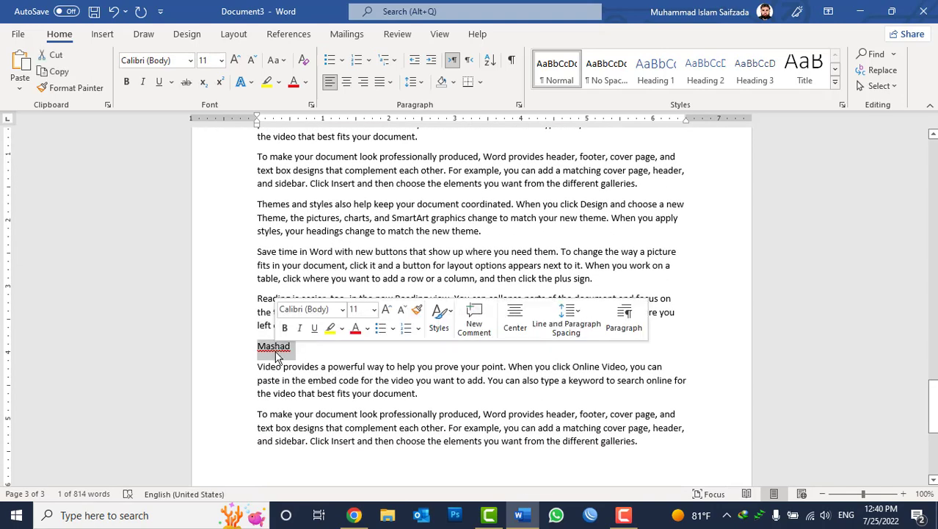
pyautogui.click(717, 87)
pyautogui.write('Mashaad')
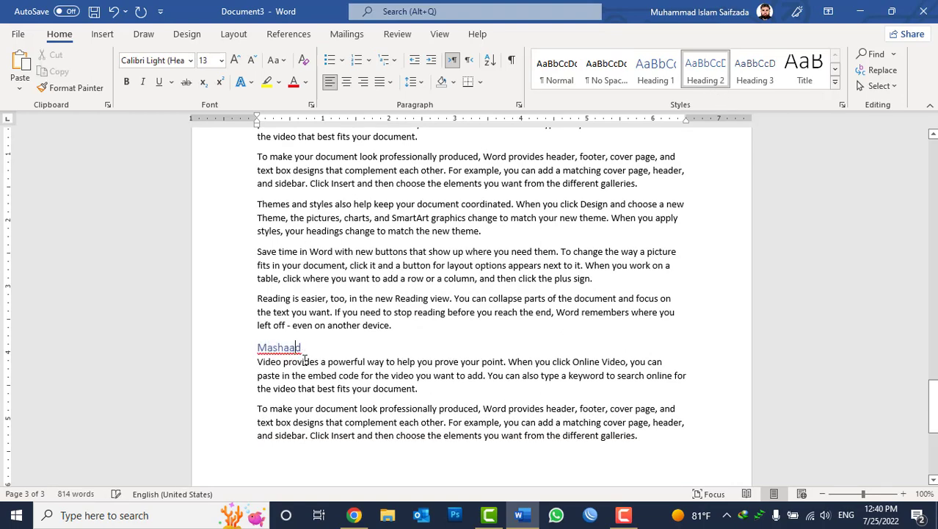
pyautogui.click(390, 272)
pyautogui.moveTo(932, 408); pyautogui.dragTo(932, 158)
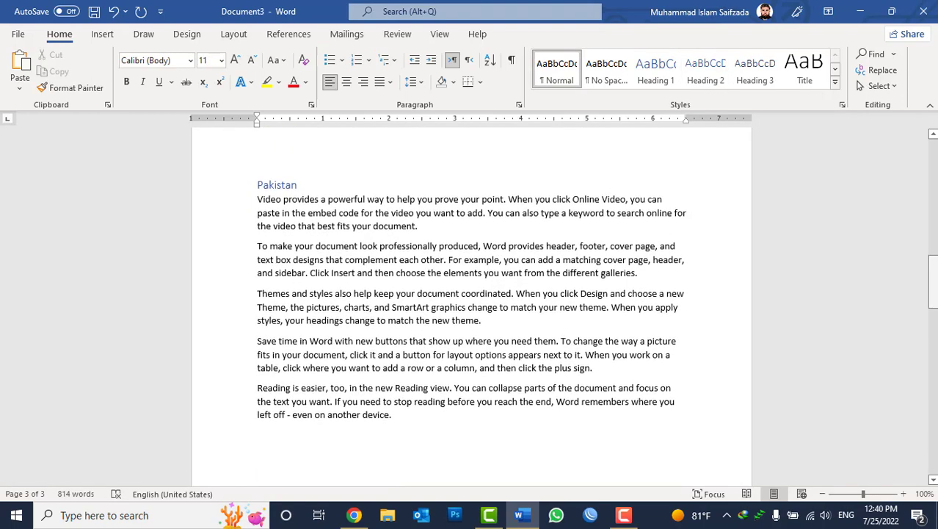
# - Switch to Outline view and collapse the Afghanistan section to show only headings
pyautogui.click(440, 35)
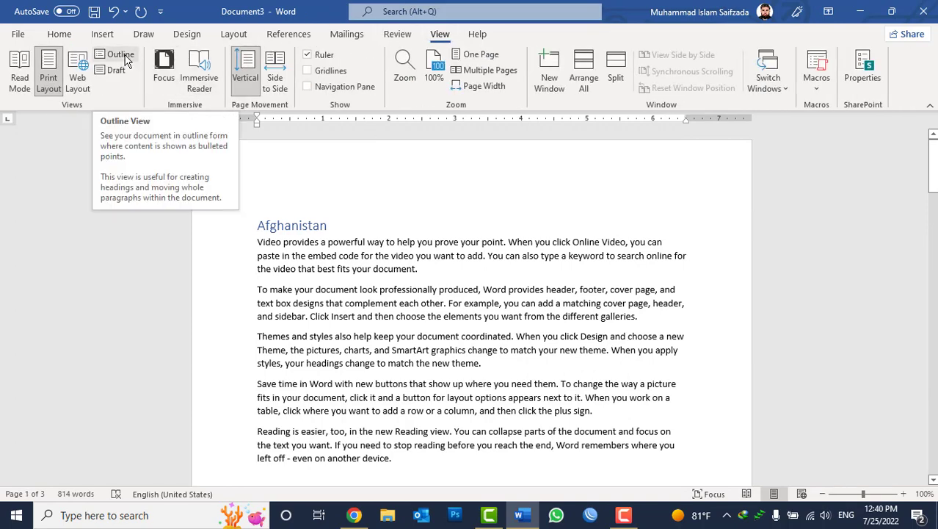
pyautogui.click(126, 58)
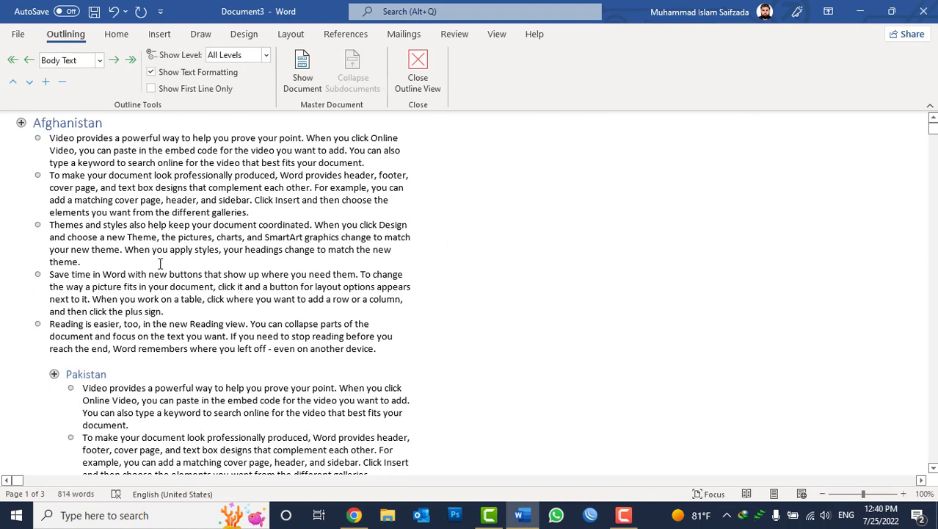
pyautogui.click(41, 123)
pyautogui.moveTo(36, 121); pyautogui.dragTo(124, 225)
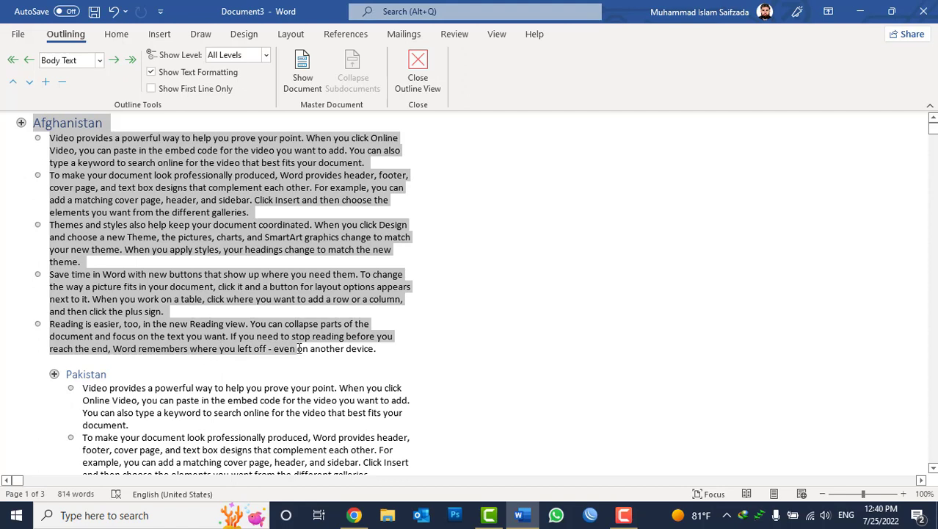
pyautogui.moveTo(194, 353); pyautogui.dragTo(378, 350)
pyautogui.click(61, 124)
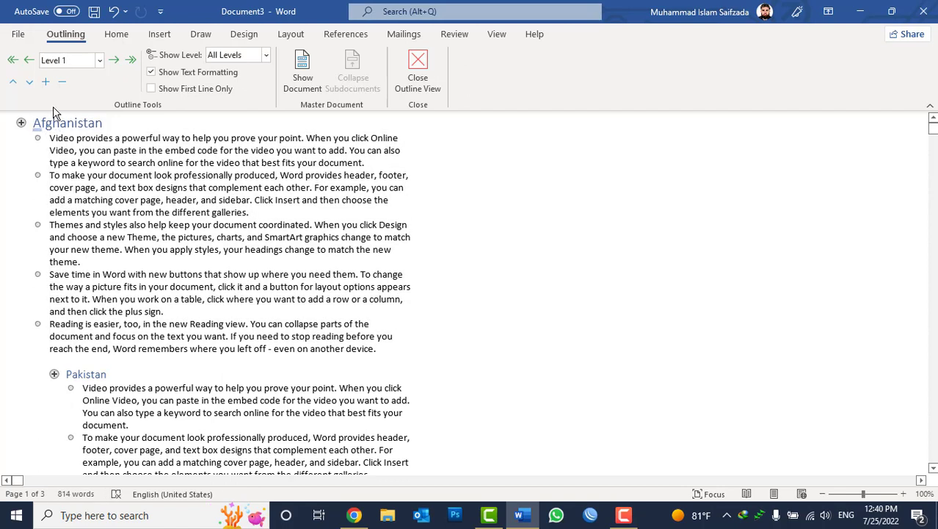
pyautogui.click(63, 82)
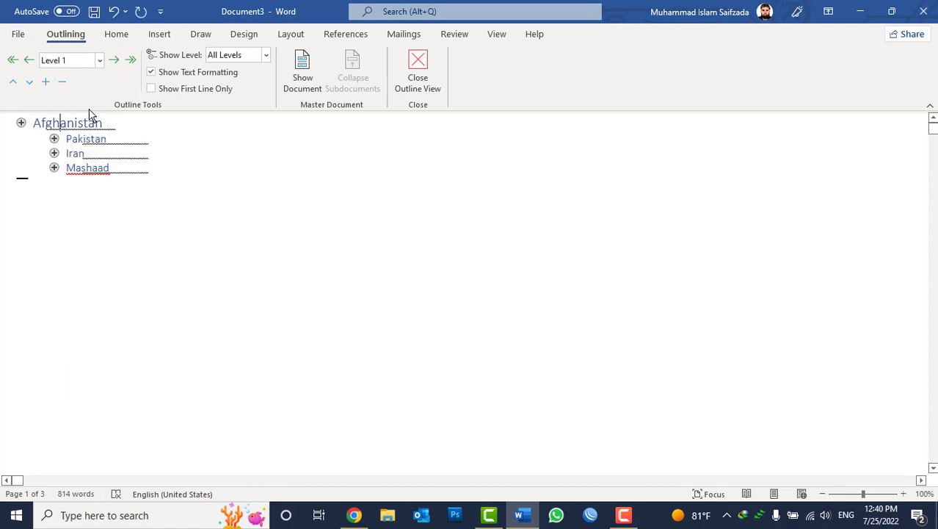
# - Expand and collapse the Mashaad and Pakistan sections, then move Iran above Pakistan
pyautogui.click(67, 167)
pyautogui.click(46, 83)
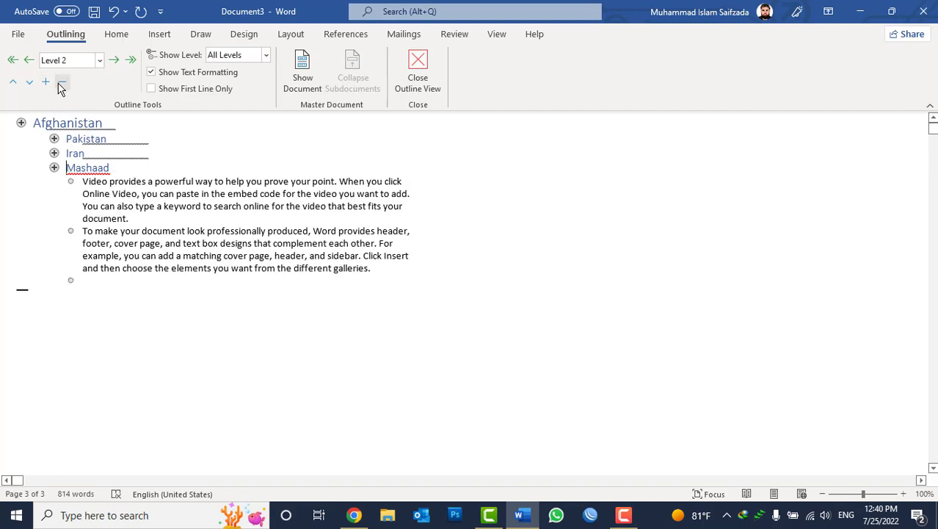
pyautogui.click(62, 82)
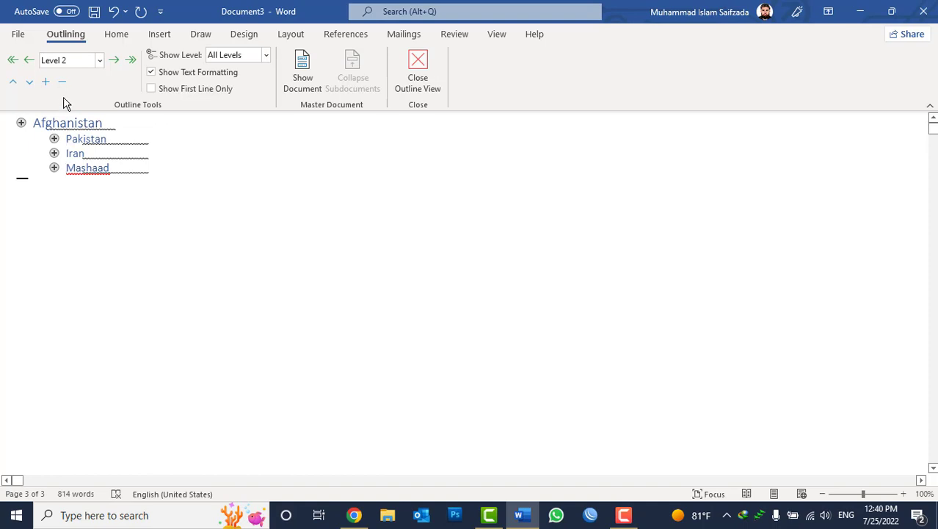
pyautogui.click(46, 83)
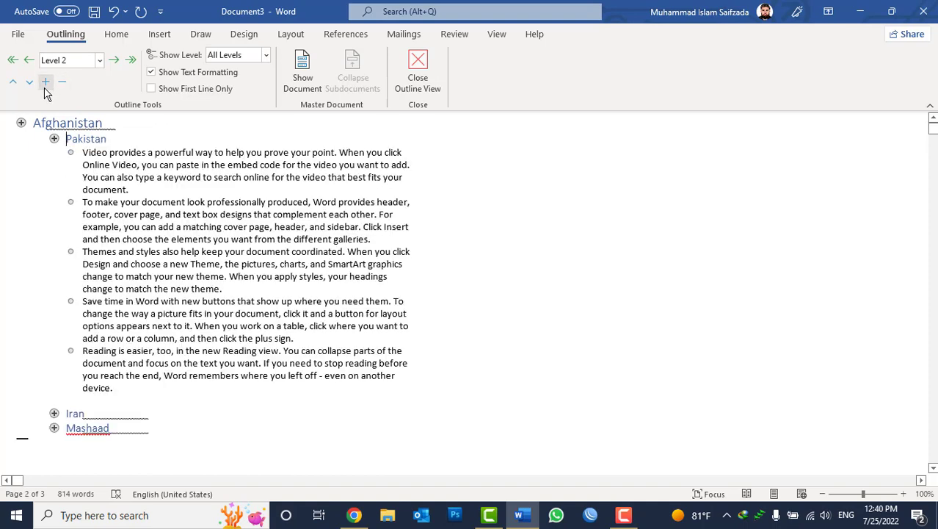
pyautogui.click(62, 82)
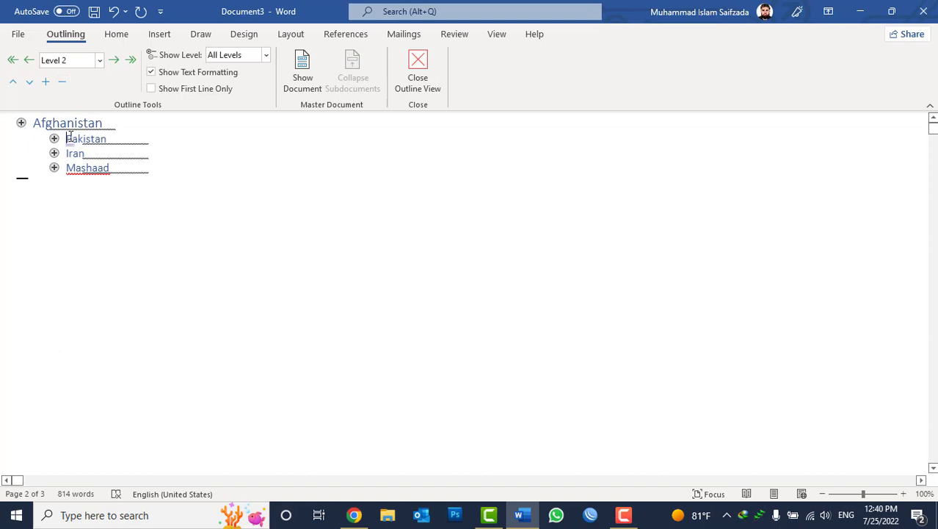
pyautogui.click(55, 154)
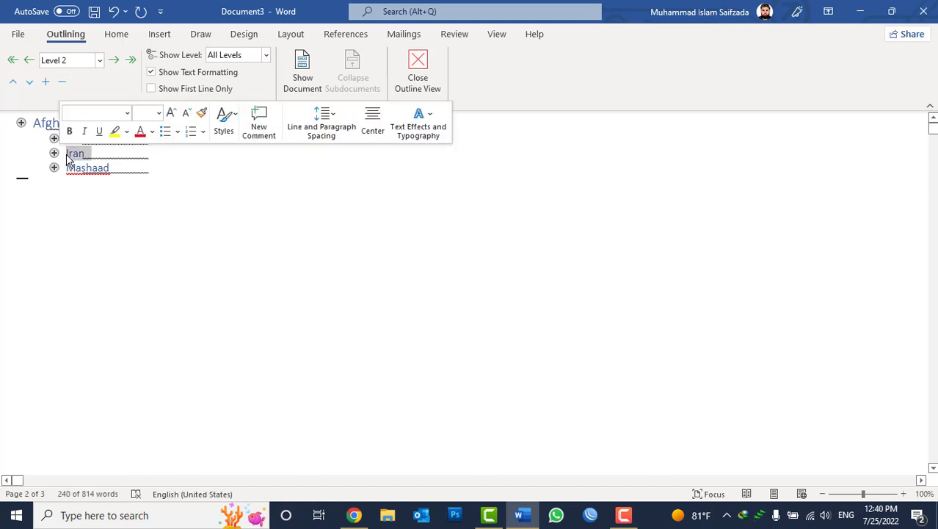
pyautogui.click(14, 81)
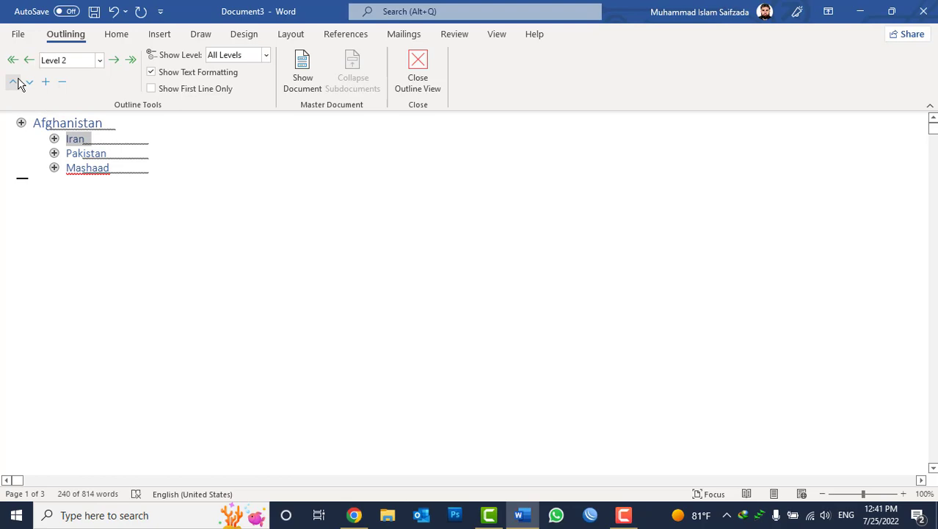
pyautogui.click(497, 34)
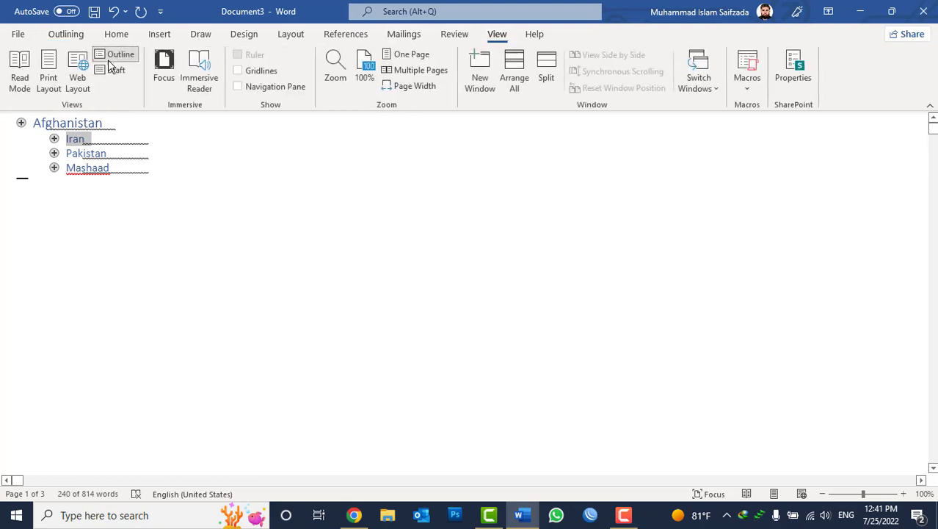
pyautogui.click(49, 74)
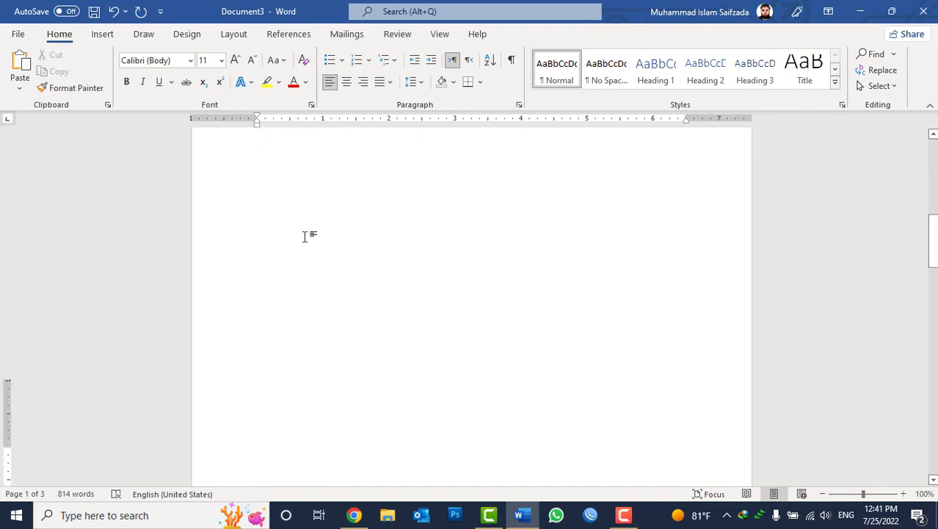
pyautogui.scroll(-3, 305, 236)
pyautogui.scroll(-4, 305, 236)
pyautogui.scroll(-5, 306, 237)
pyautogui.scroll(-1, 306, 237)
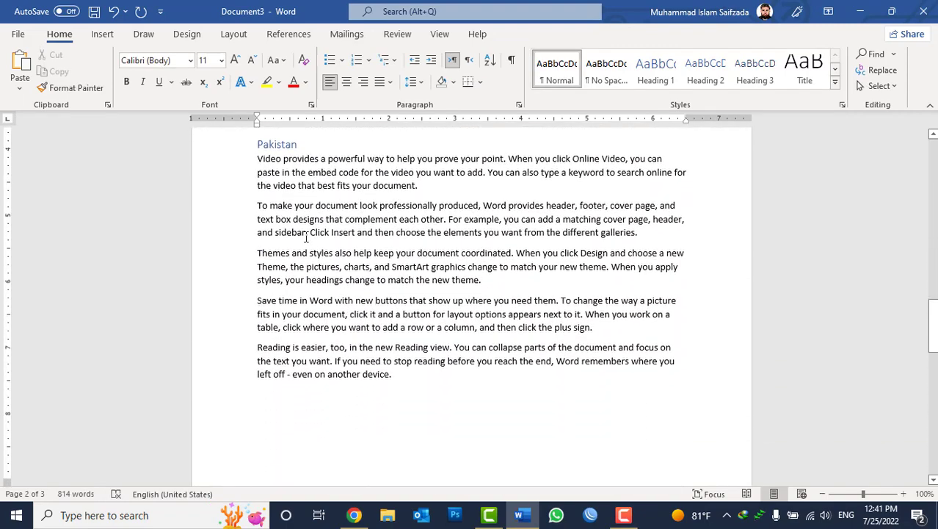
pyautogui.scroll(10, 306, 237)
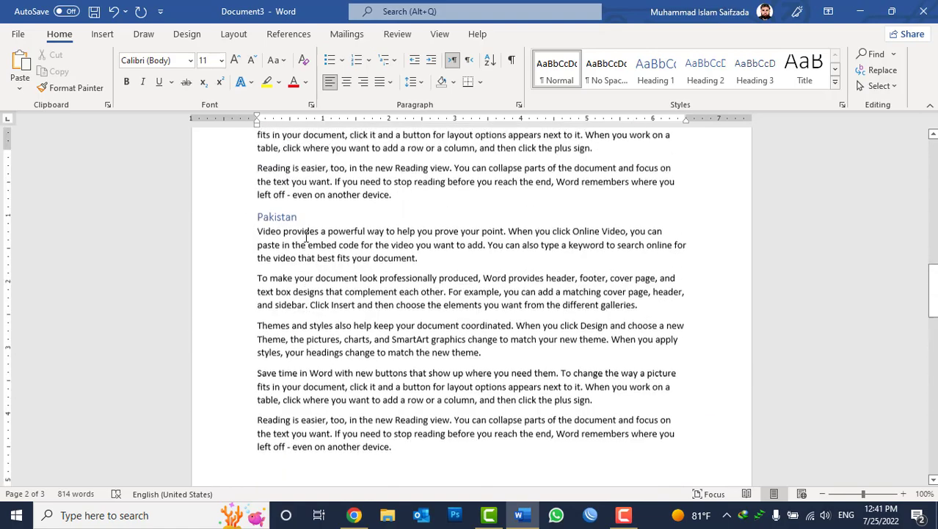
pyautogui.scroll(-7, 305, 235)
pyautogui.scroll(-6, 305, 236)
pyautogui.scroll(-3, 305, 236)
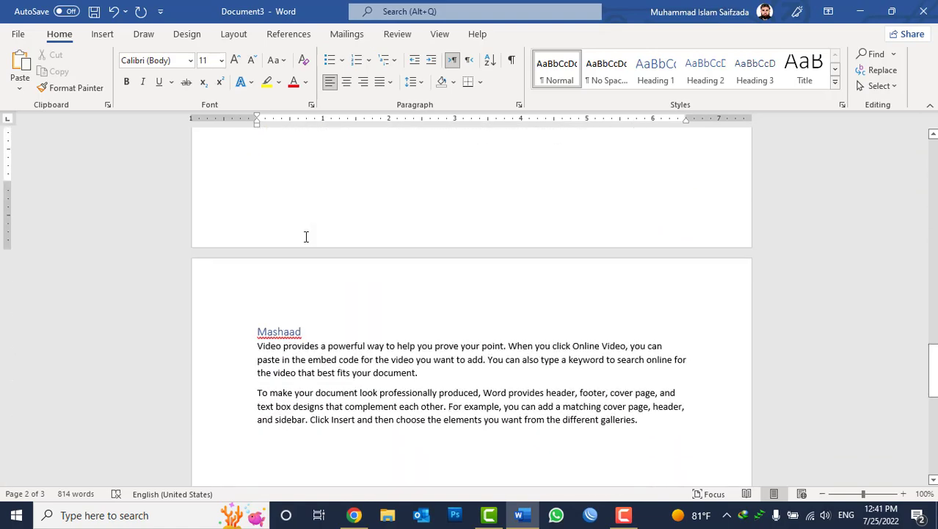
pyautogui.click(439, 35)
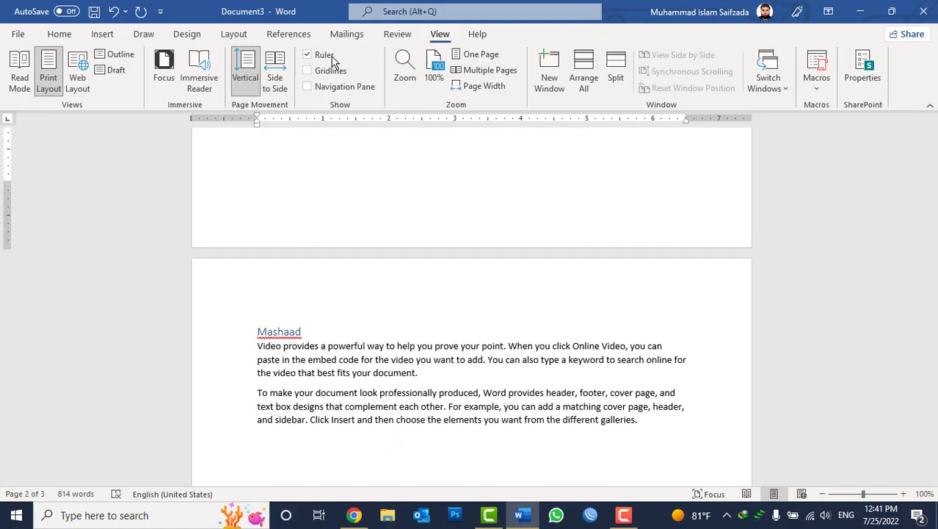
pyautogui.click(116, 55)
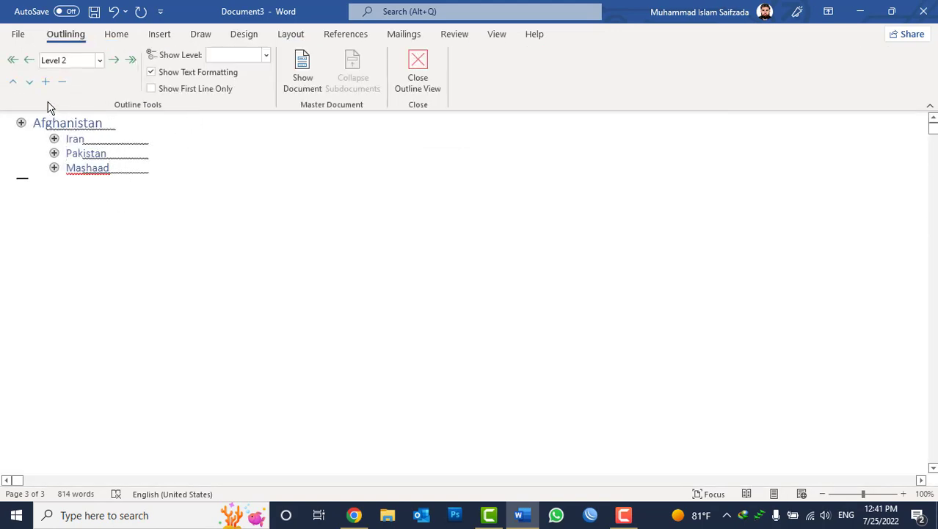
# - Move Mashaad above Pakistan and toggle Show Text Formatting off and back on
pyautogui.click(12, 82)
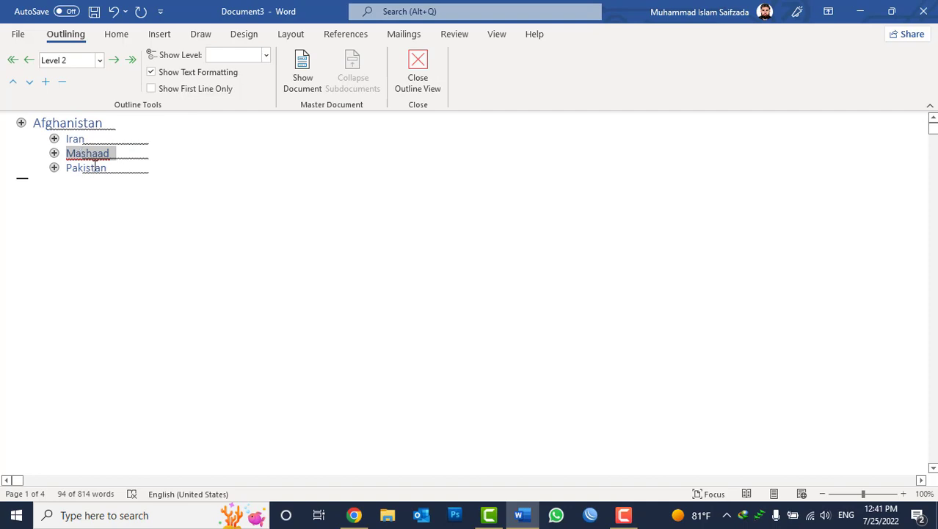
pyautogui.click(170, 74)
pyautogui.click(171, 79)
pyautogui.click(171, 78)
pyautogui.click(171, 77)
pyautogui.press('Up')
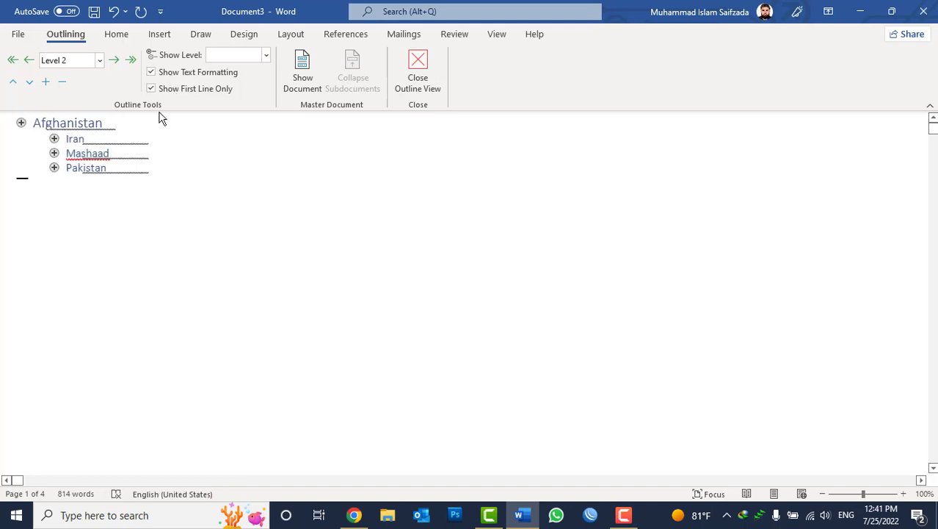
# - Expand the Iran section and toggle Show First Line Only, ending with full text
pyautogui.click(54, 139)
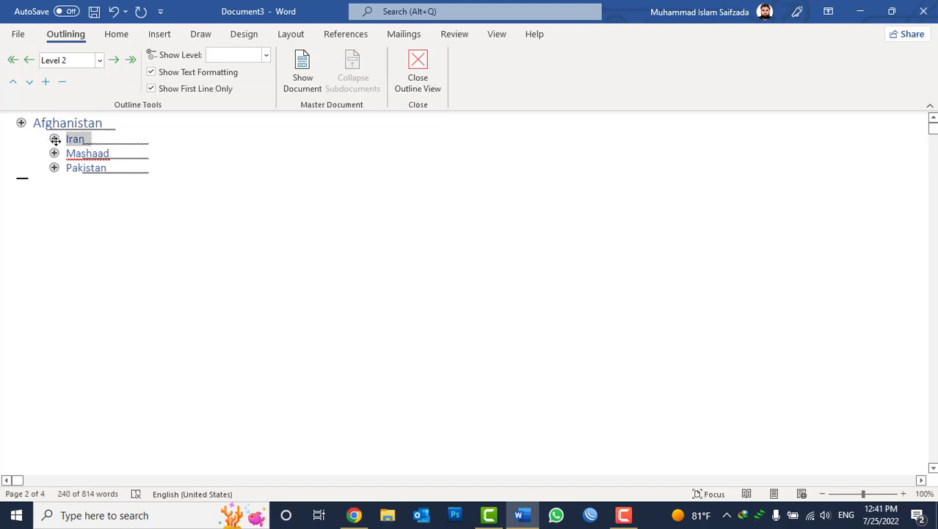
pyautogui.click(45, 81)
pyautogui.click(152, 89)
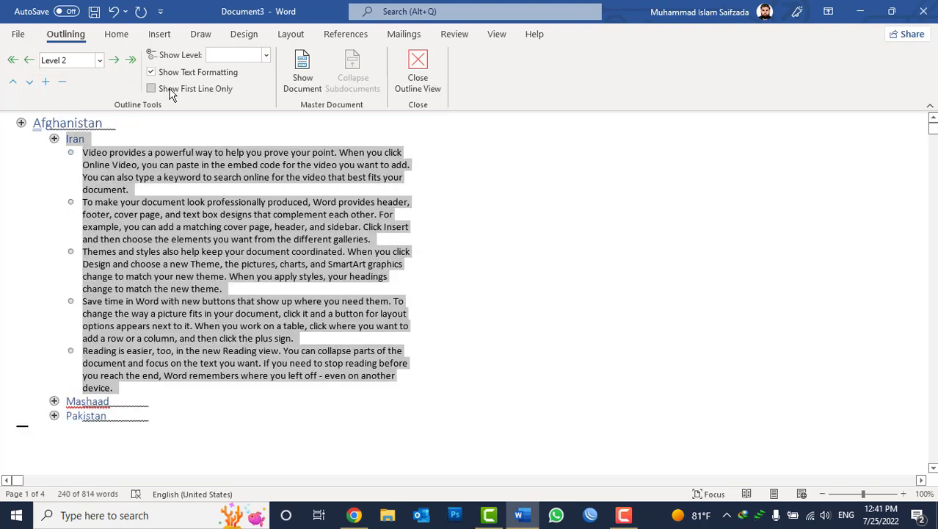
pyautogui.click(152, 89)
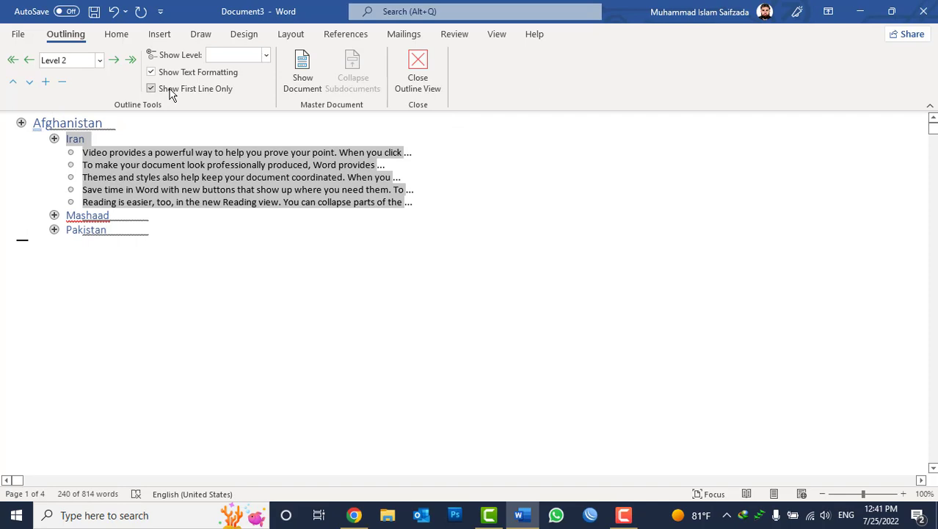
pyautogui.click(170, 90)
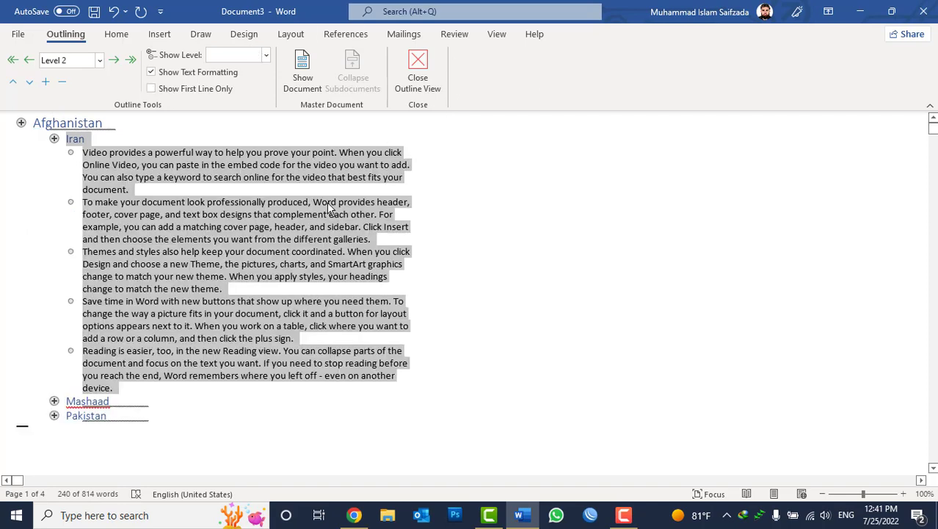
# - Show and hide the master document tools, then close Outline view
pyautogui.click(304, 60)
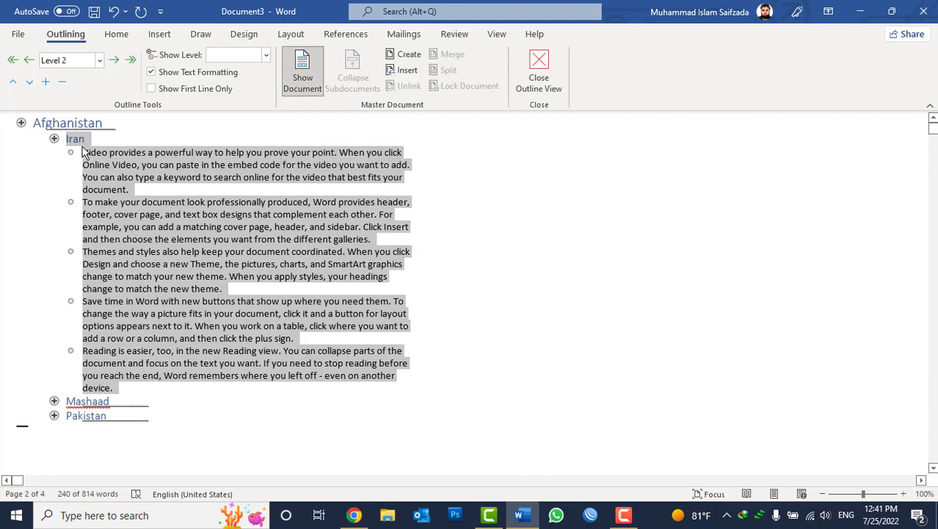
pyautogui.click(300, 74)
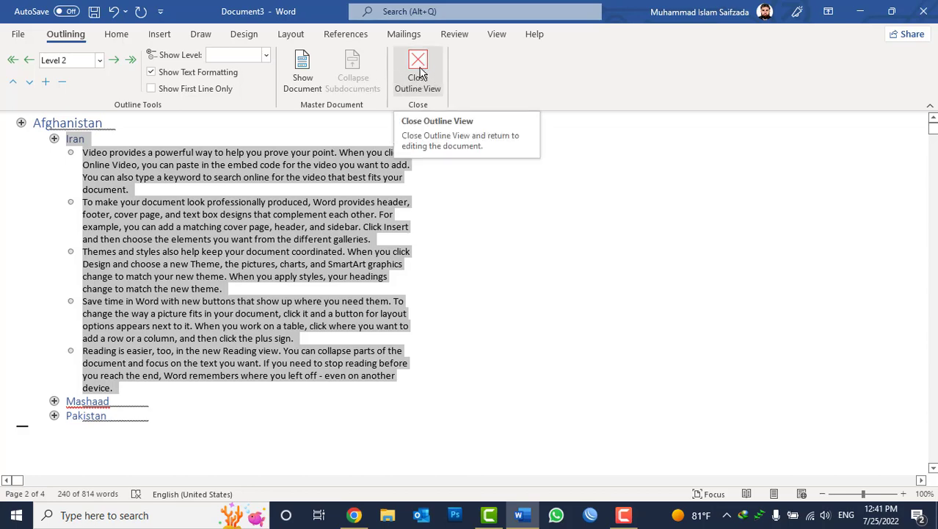
pyautogui.click(424, 67)
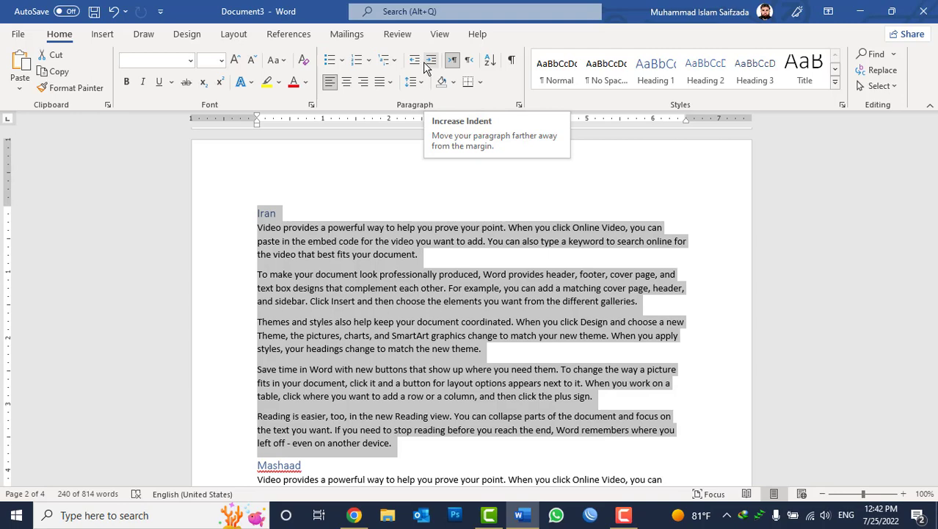
# - On the View tab, select the Iran heading together with its first sample paragraph
pyautogui.click(440, 33)
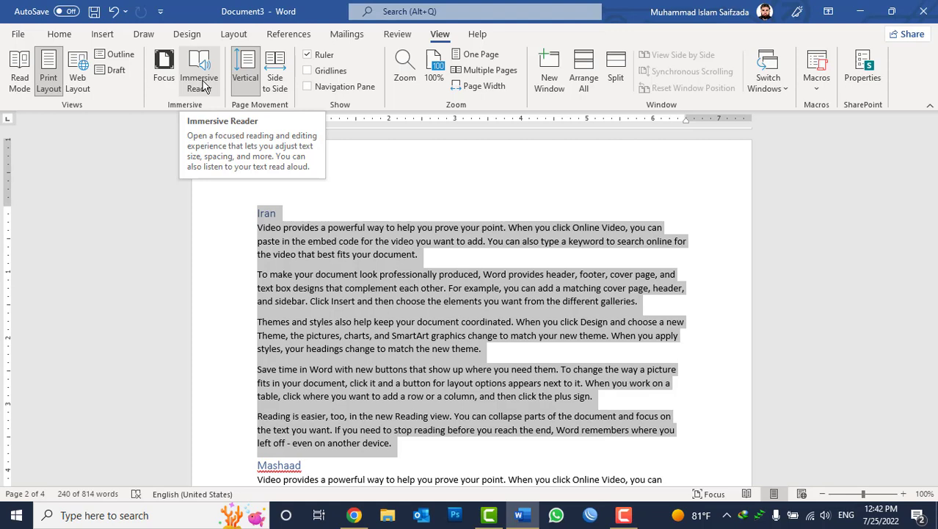
pyautogui.click(477, 257)
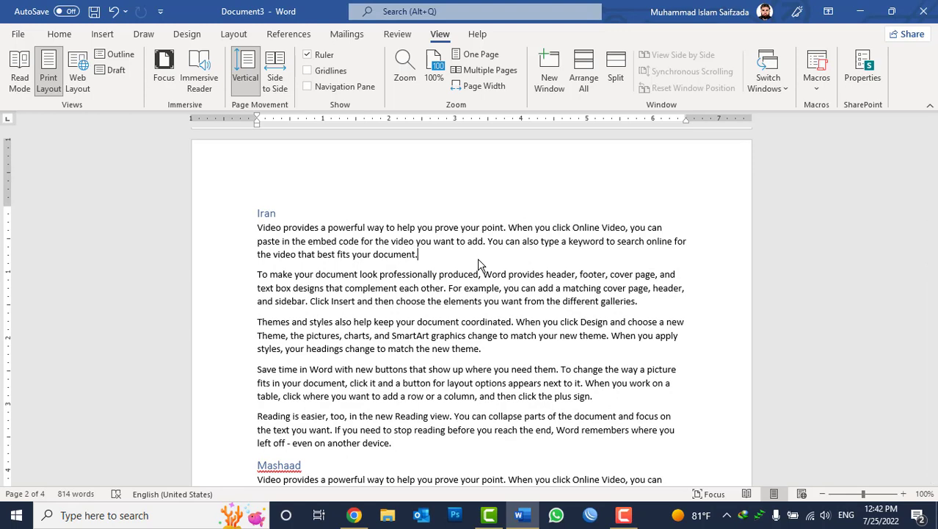
pyautogui.moveTo(437, 251); pyautogui.dragTo(255, 212)
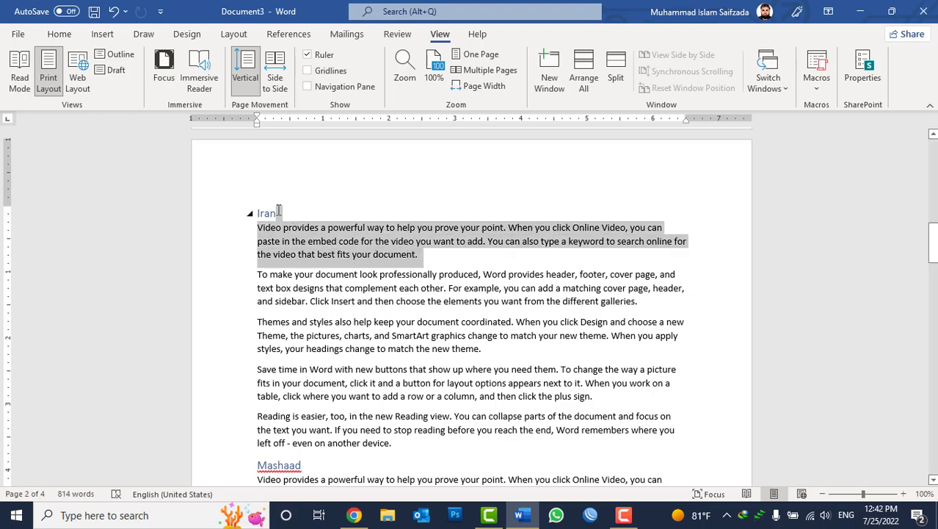
# - Enter Focus mode, deselect the Iran text, then leave Focus mode with Esc
pyautogui.click(162, 74)
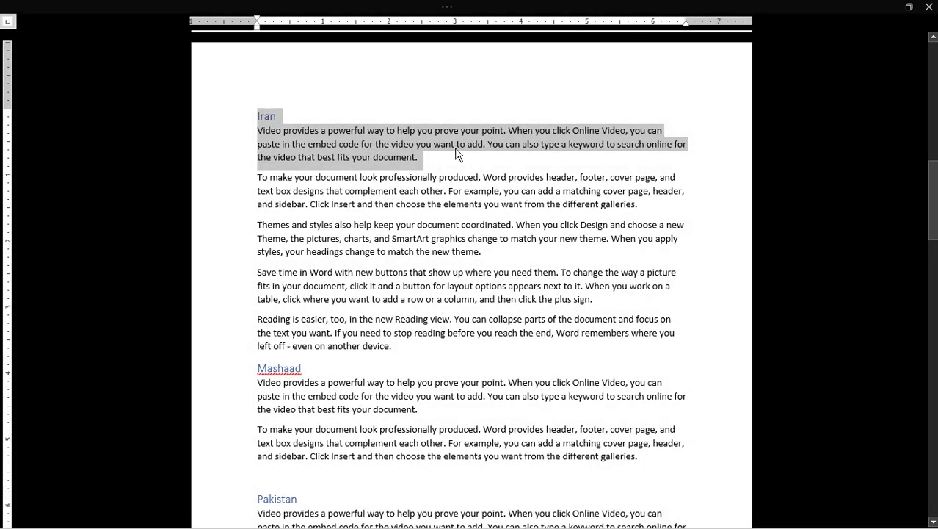
pyautogui.click(456, 146)
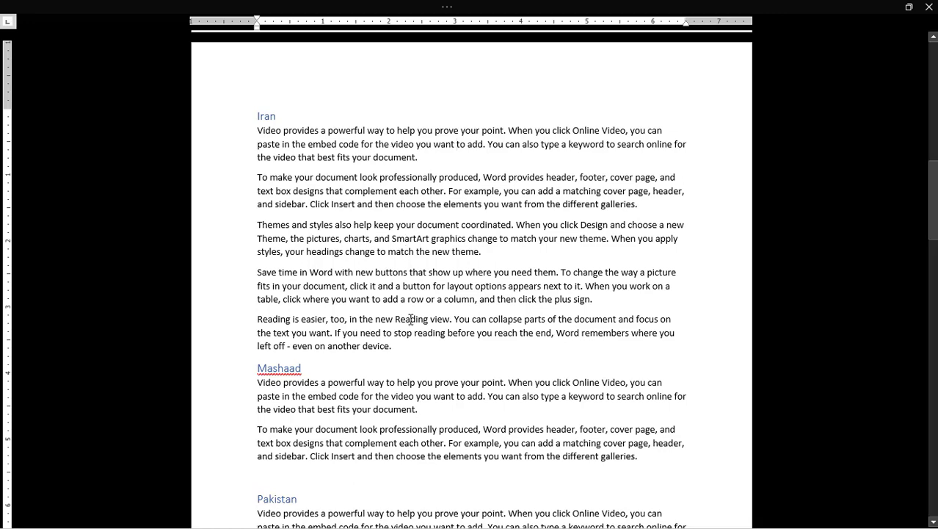
pyautogui.scroll(-2, 411, 318)
pyautogui.press('Escape')
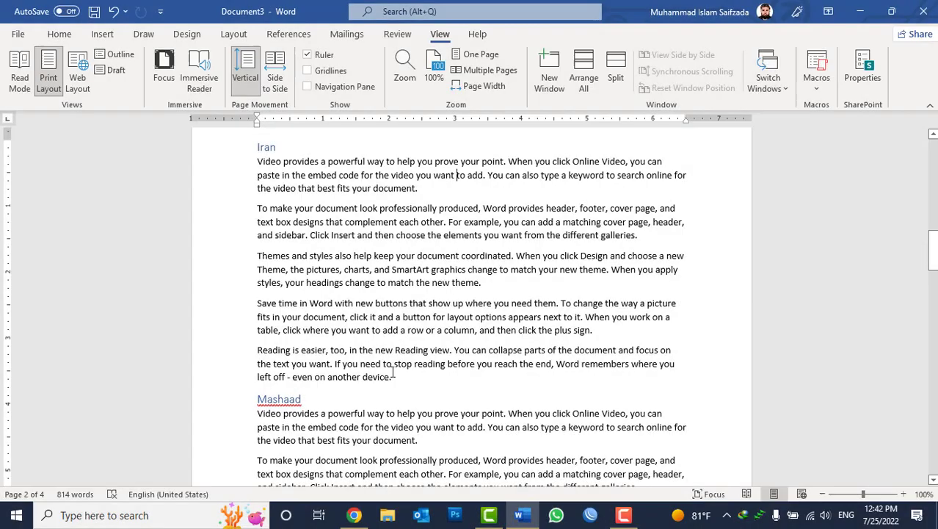
# - Re-enter Focus mode, scroll through the document, and exit it again with Esc
pyautogui.scroll(-3, 306, 375)
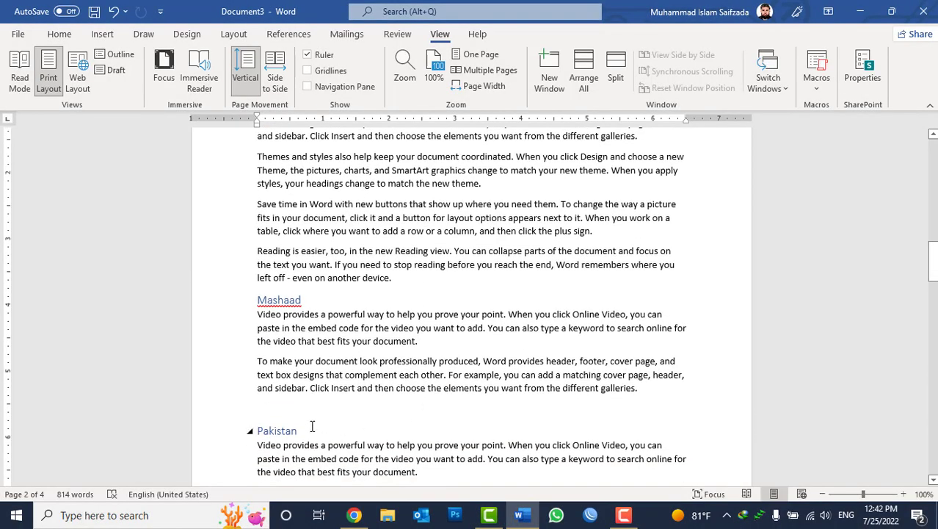
pyautogui.click(162, 74)
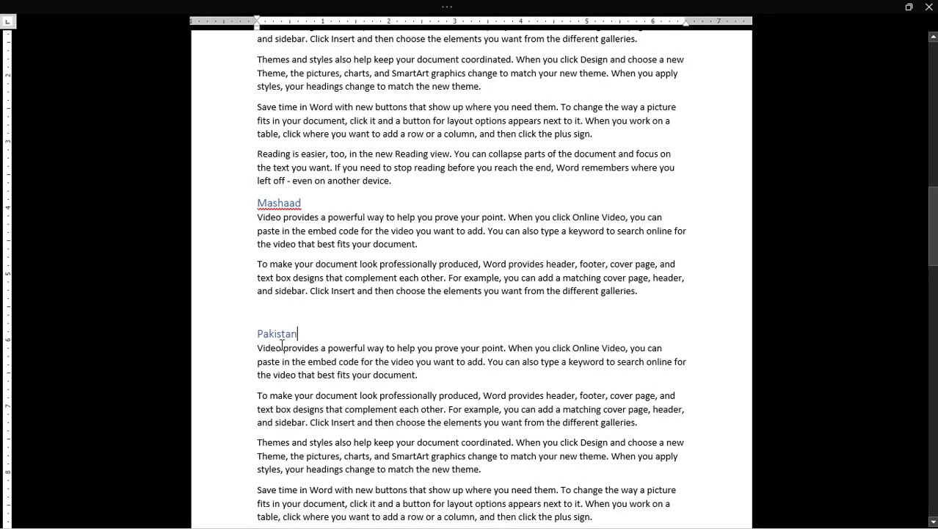
pyautogui.scroll(-4, 378, 249)
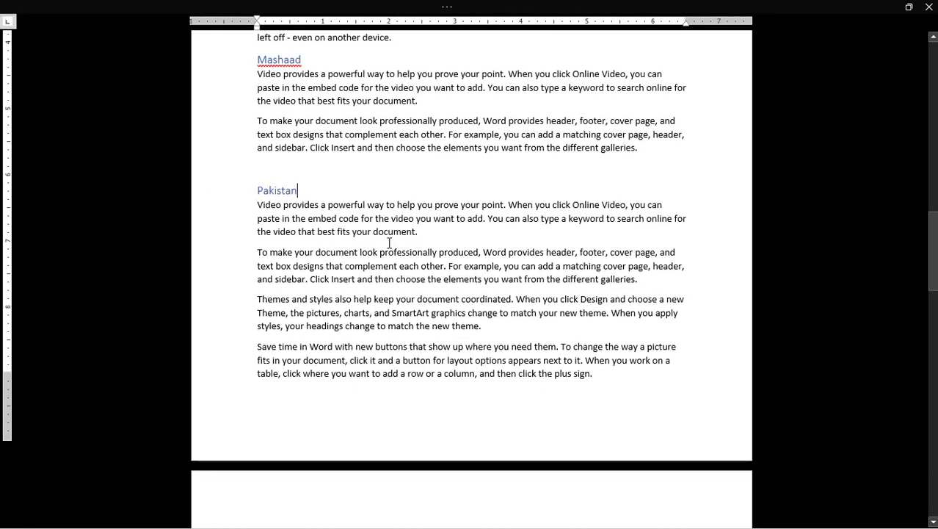
pyautogui.scroll(-4, 387, 241)
pyautogui.scroll(-6, 387, 242)
pyautogui.scroll(10, 387, 241)
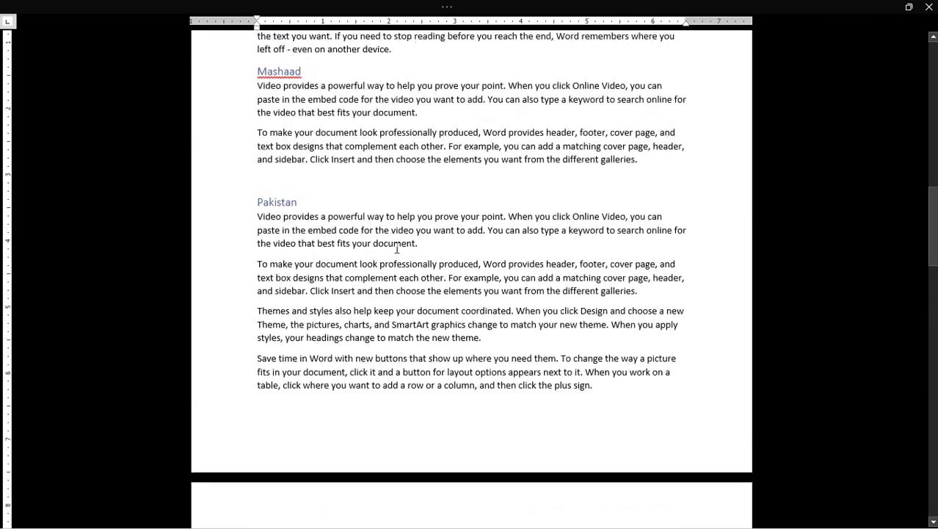
pyautogui.scroll(6, 397, 246)
pyautogui.keyDown('ctrl'); pyautogui.scroll(2, 397, 247); pyautogui.keyUp('ctrl')
pyautogui.keyDown('ctrl'); pyautogui.scroll(5, 396, 247); pyautogui.keyUp('ctrl')
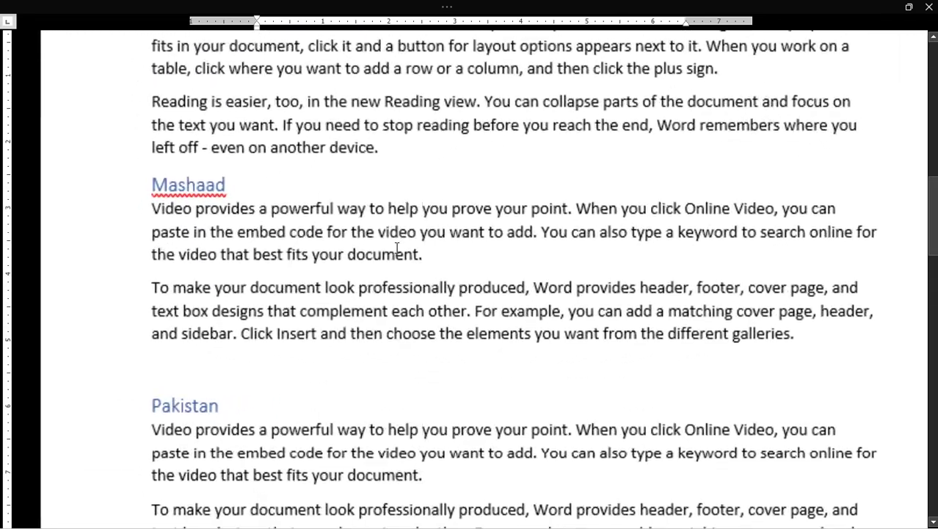
pyautogui.keyDown('ctrl'); pyautogui.scroll(-4, 396, 247); pyautogui.keyUp('ctrl')
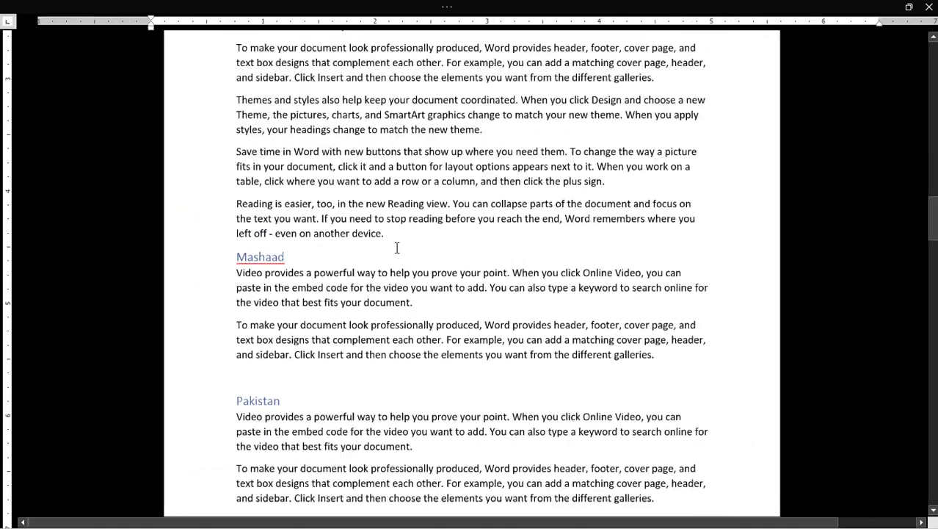
pyautogui.keyDown('ctrl'); pyautogui.scroll(1, 397, 248); pyautogui.keyUp('ctrl')
pyautogui.press('Escape')
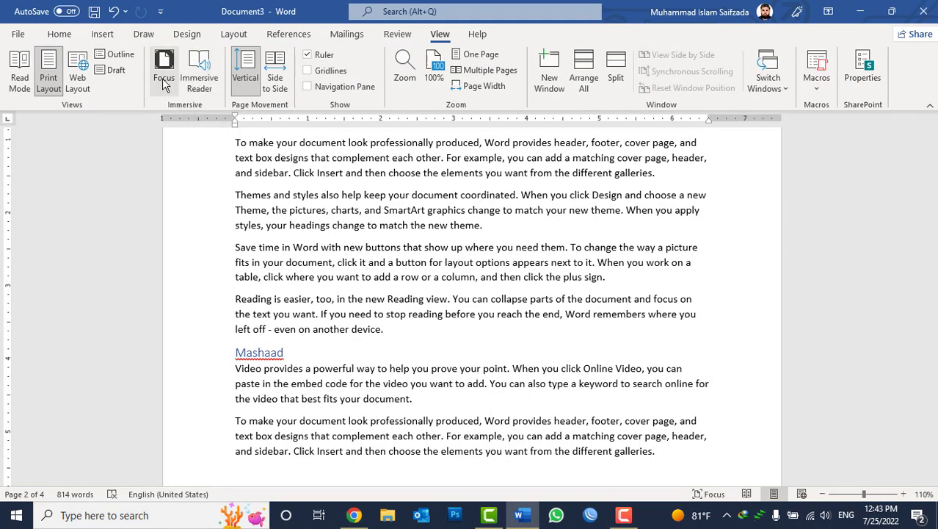
# - Open the document in Immersive Reader and scroll back to the top
pyautogui.click(206, 71)
pyautogui.scroll(3, 442, 218)
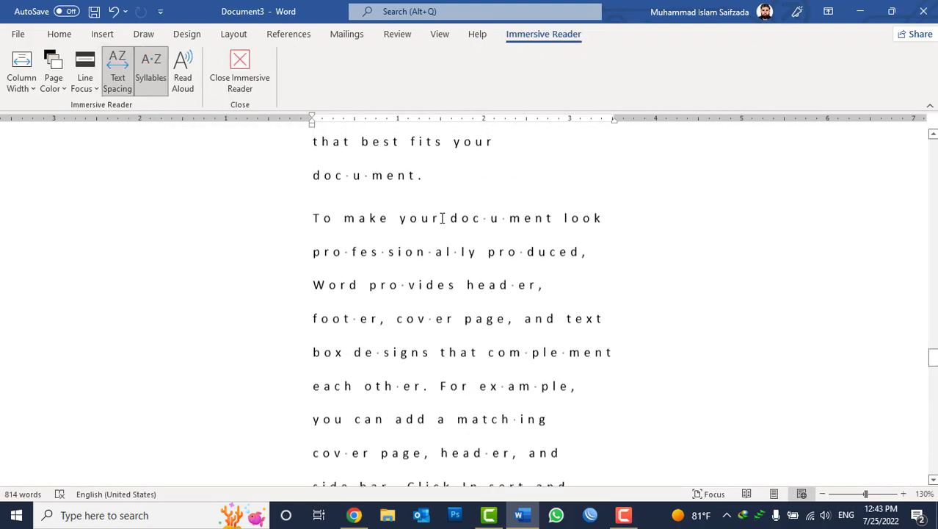
pyautogui.scroll(5, 443, 218)
pyautogui.scroll(5, 443, 218)
pyautogui.scroll(5, 445, 218)
pyautogui.scroll(5, 445, 218)
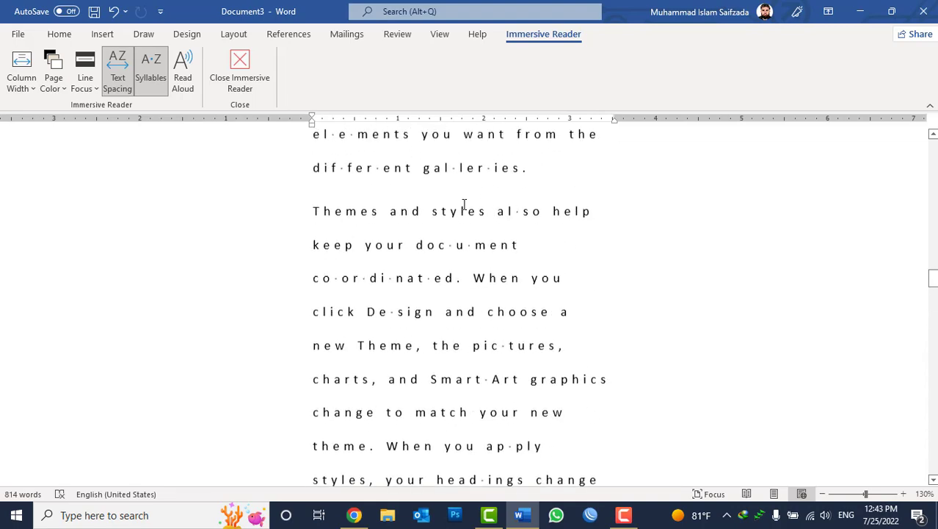
pyautogui.scroll(5, 463, 204)
pyautogui.moveTo(931, 271); pyautogui.dragTo(927, 147)
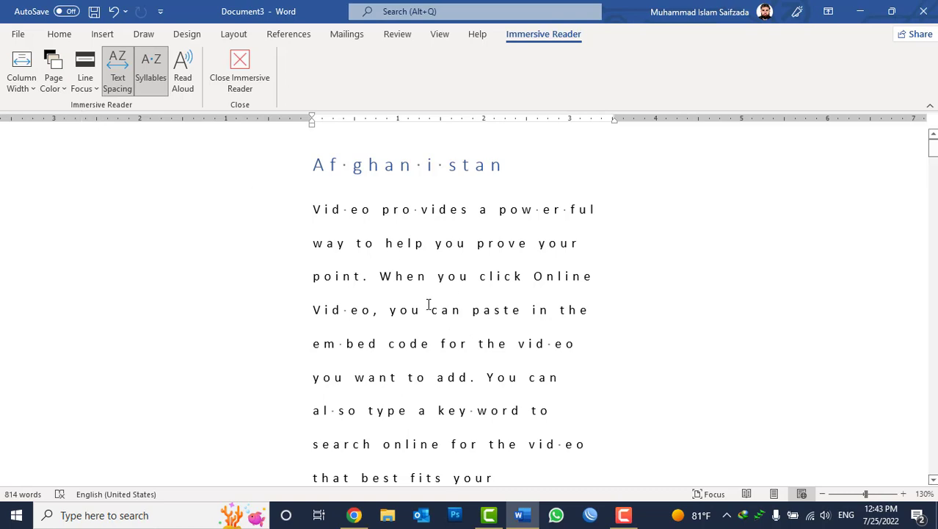
# - Turn on One Line focus and move the focus band down and up
pyautogui.click(95, 89)
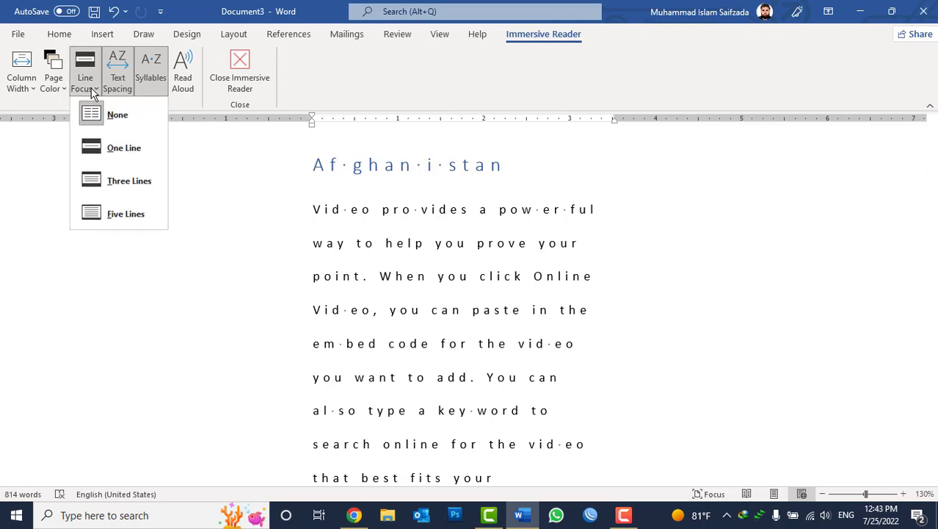
pyautogui.click(123, 149)
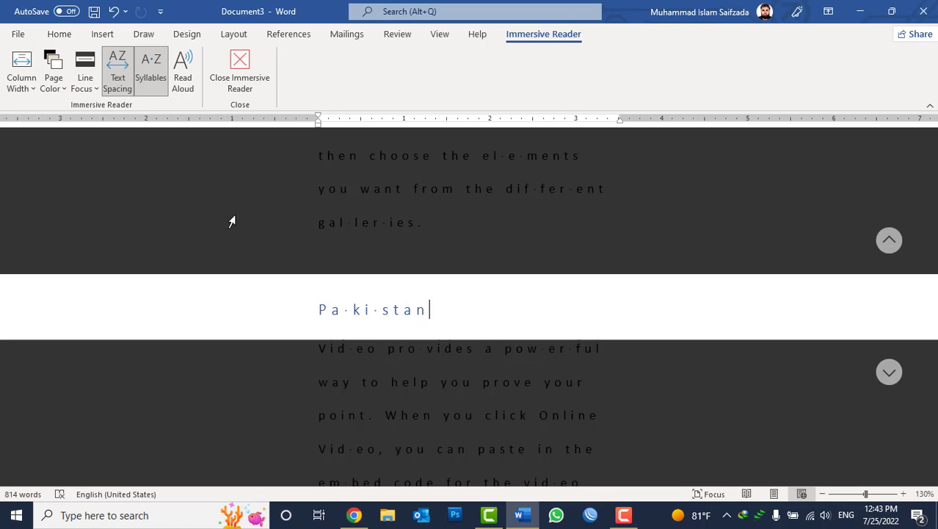
pyautogui.press('Down')
pyautogui.press('Down')
pyautogui.press('Down')
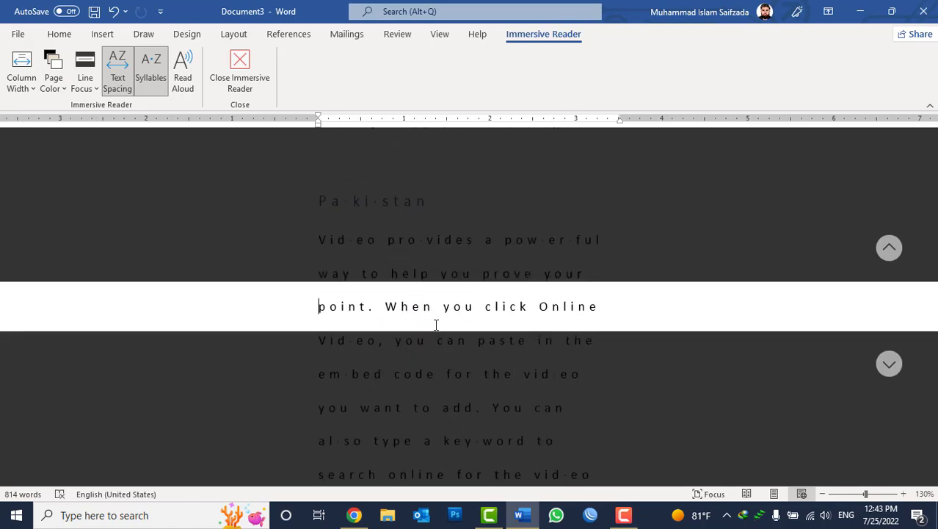
pyautogui.press('Down')
pyautogui.press('Down')
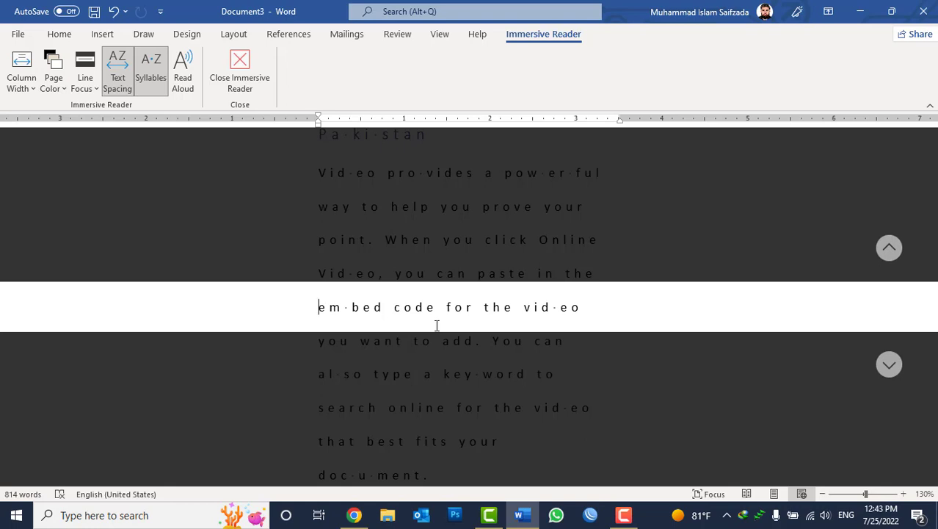
pyautogui.press('Up')
pyautogui.press('Up')
pyautogui.press('Up')
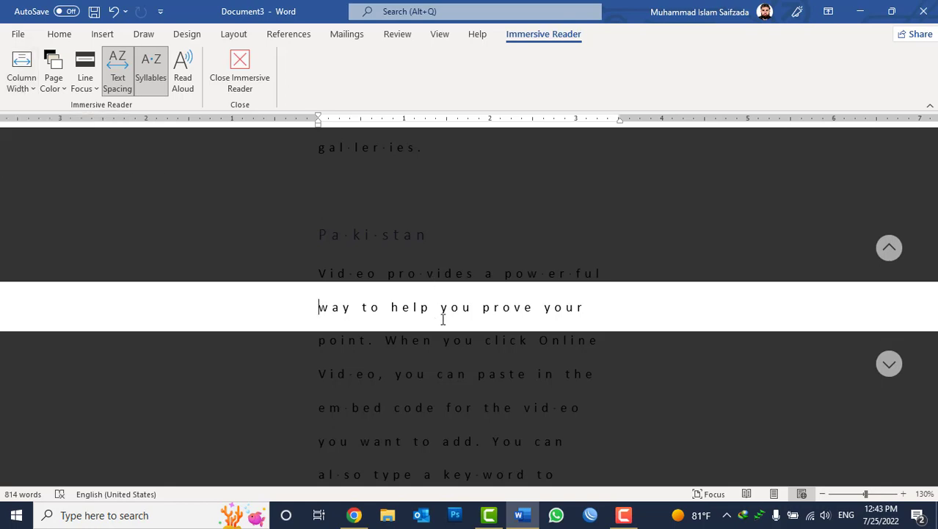
# - Try the Narrow, Moderate and Wide column width settings in turn
pyautogui.click(21, 73)
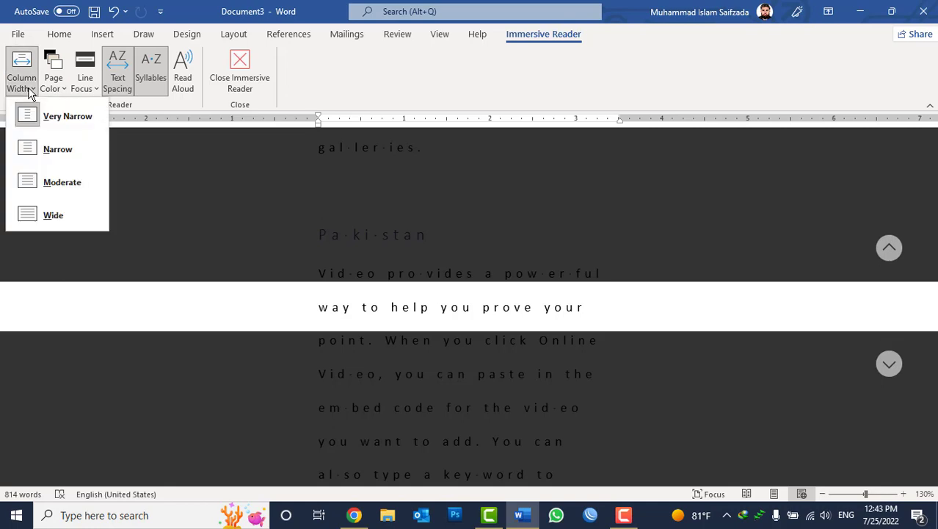
pyautogui.click(27, 152)
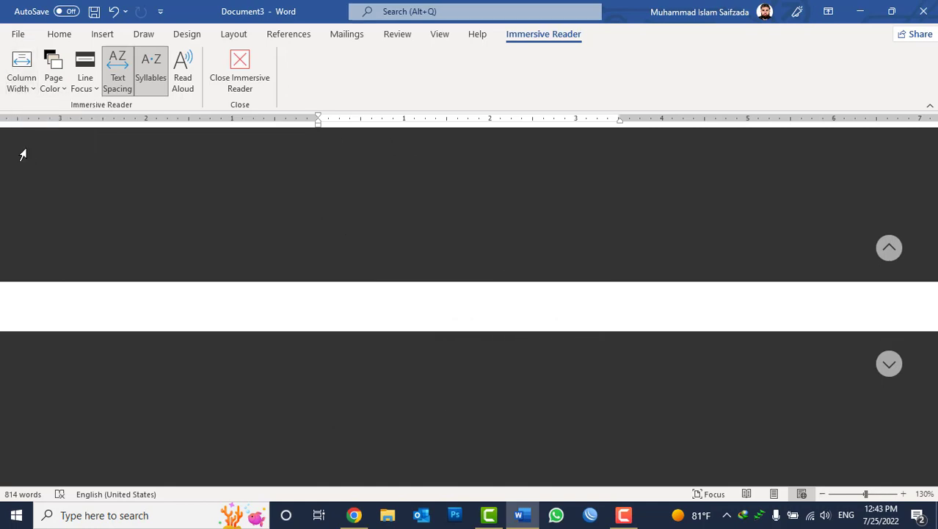
pyautogui.click(12, 86)
pyautogui.click(60, 182)
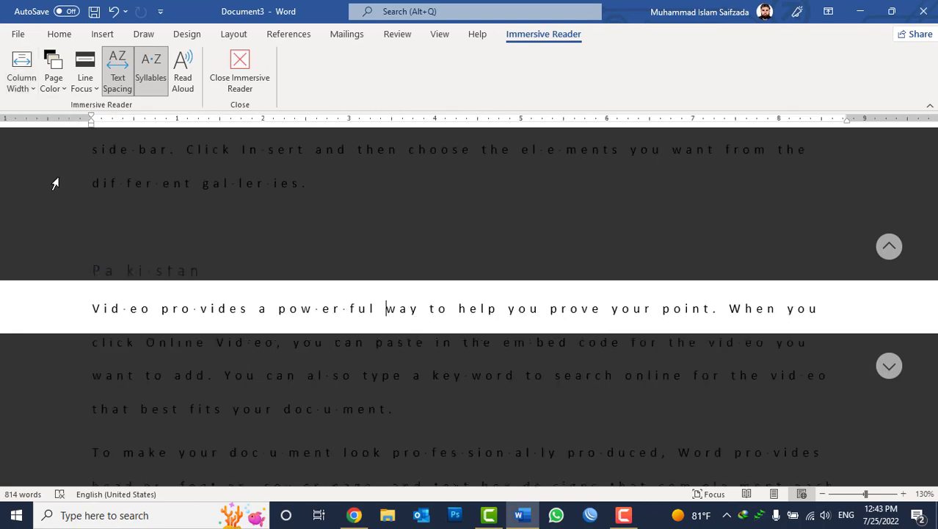
pyautogui.click(19, 87)
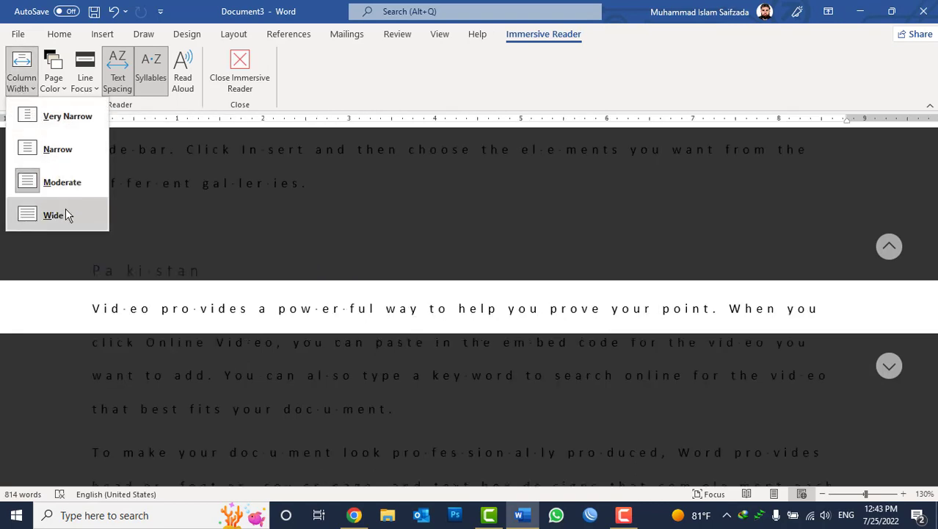
pyautogui.click(68, 216)
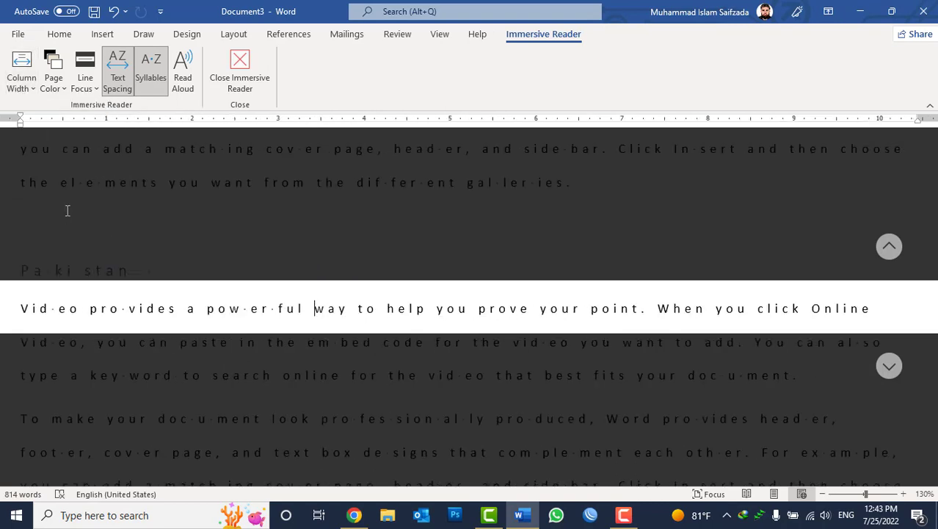
# - Set the column width to Very Narrow and scroll through the text
pyautogui.click(21, 82)
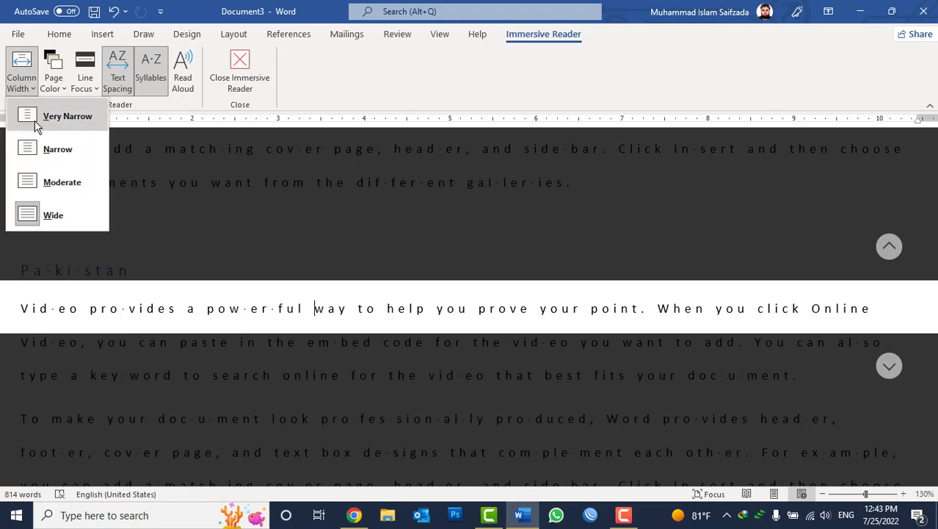
pyautogui.click(34, 123)
pyautogui.scroll(-1, 360, 300)
pyautogui.scroll(-3, 379, 314)
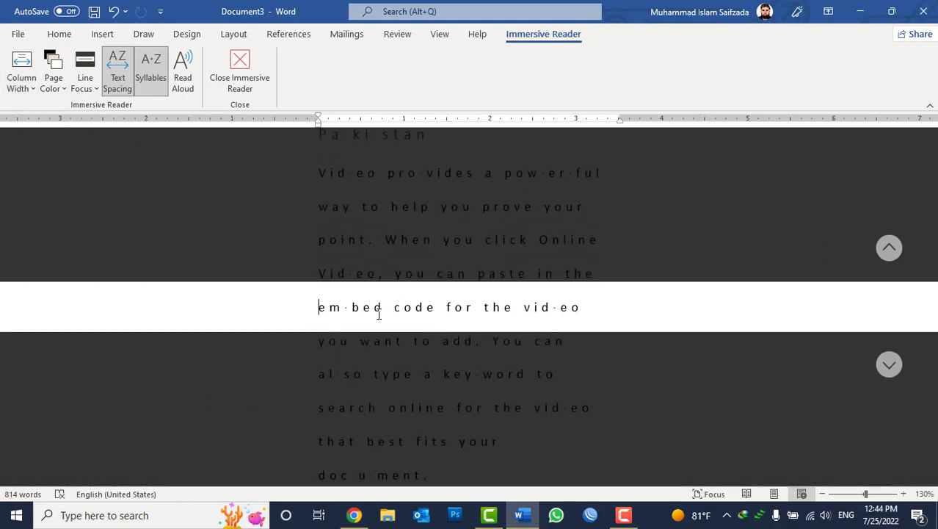
pyautogui.scroll(-3, 379, 315)
pyautogui.scroll(-4, 379, 314)
pyautogui.scroll(1, 379, 315)
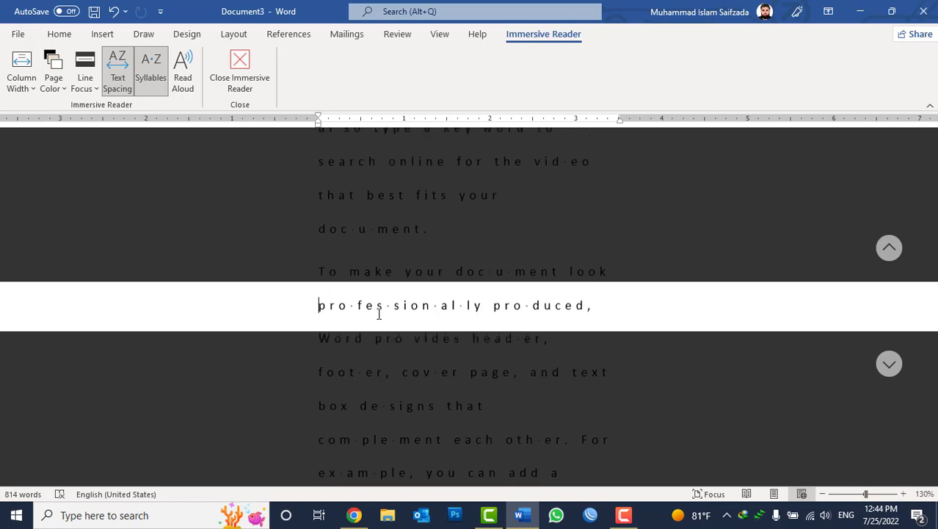
pyautogui.scroll(4, 379, 314)
# - Look at the page colour choices without changing them, and toggle text spacing off and on
pyautogui.click(55, 91)
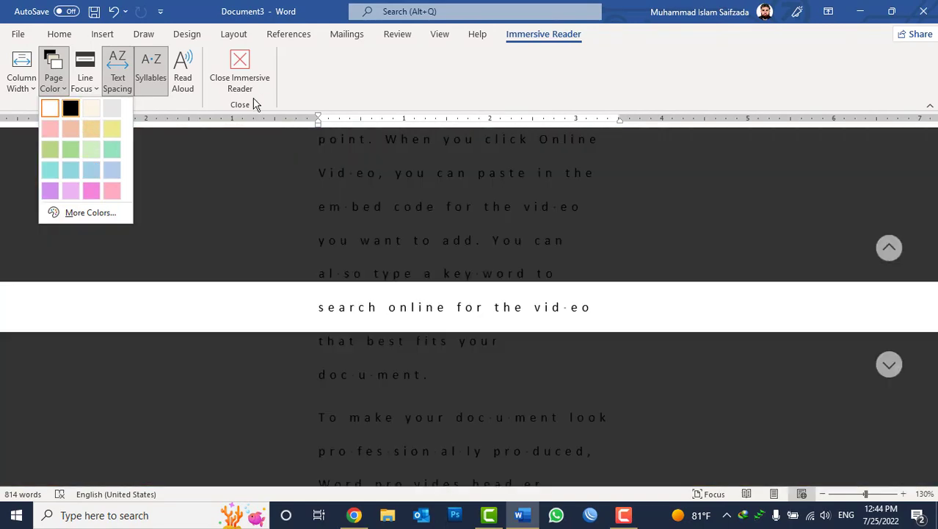
pyautogui.click(419, 73)
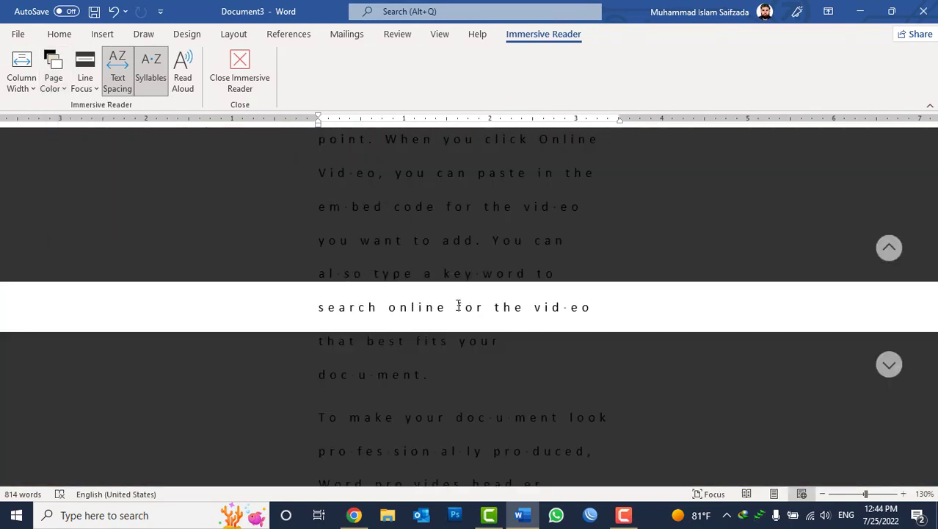
pyautogui.click(117, 84)
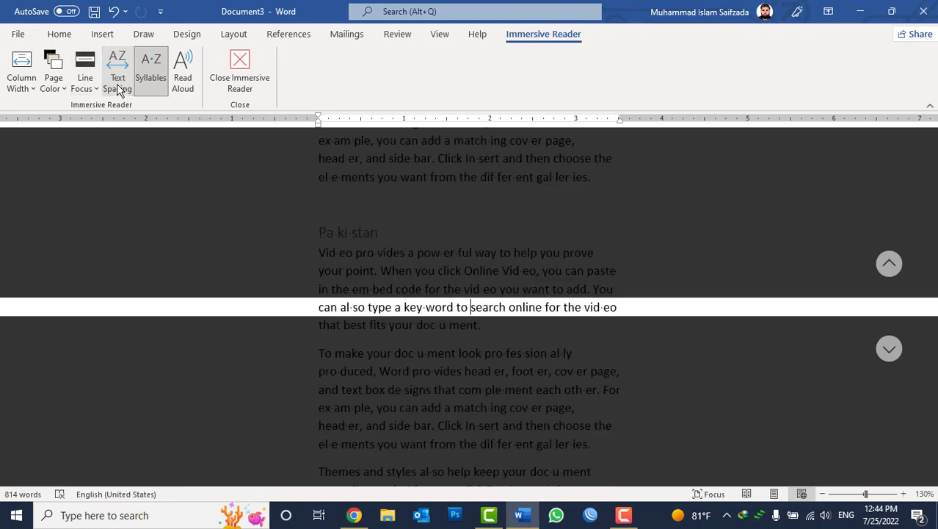
pyautogui.click(117, 84)
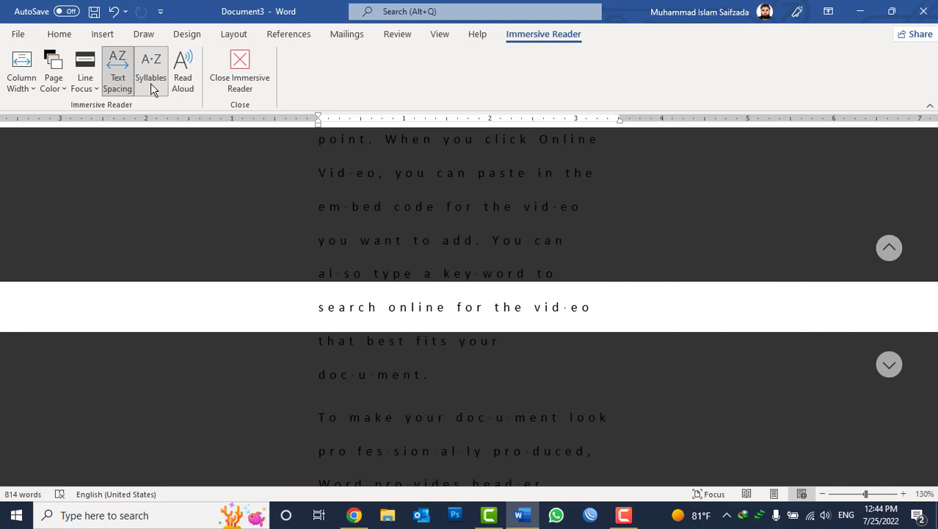
# - Toggle Syllables several times, leaving the syllable breaks turned off
pyautogui.click(149, 89)
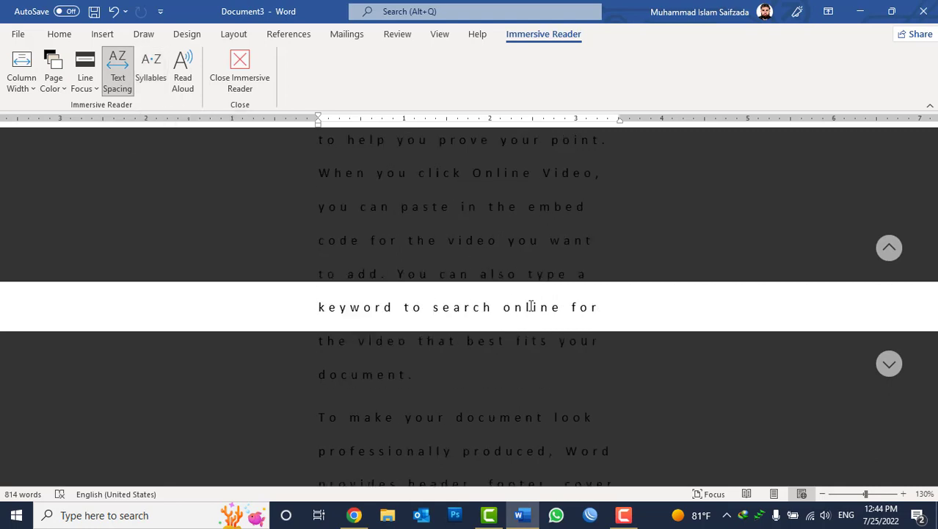
pyautogui.click(147, 78)
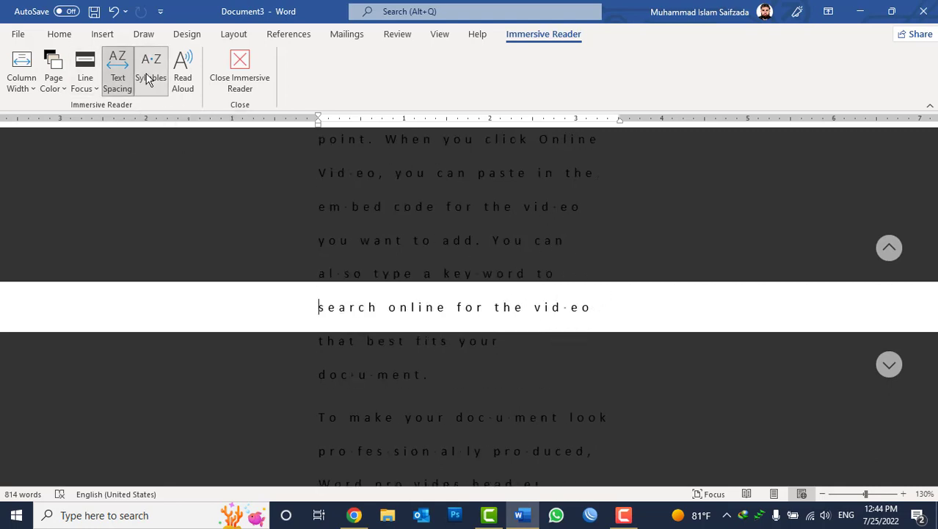
pyautogui.click(147, 78)
pyautogui.click(147, 78)
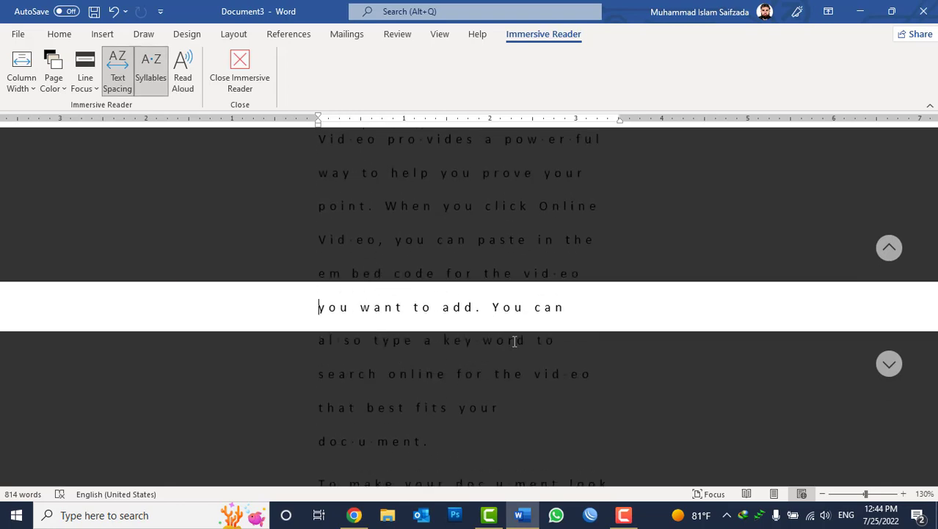
pyautogui.click(155, 87)
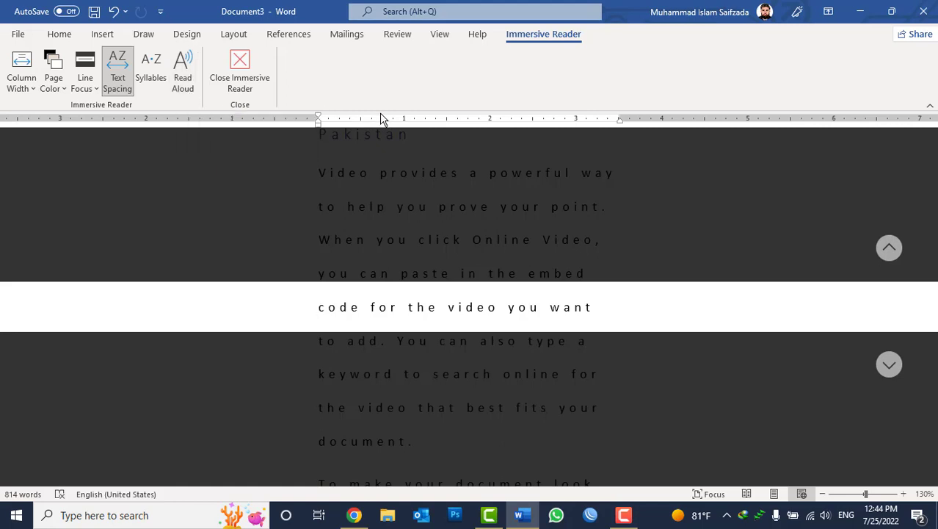
# - Start reading the text aloud and raise the system volume to 64
pyautogui.click(184, 84)
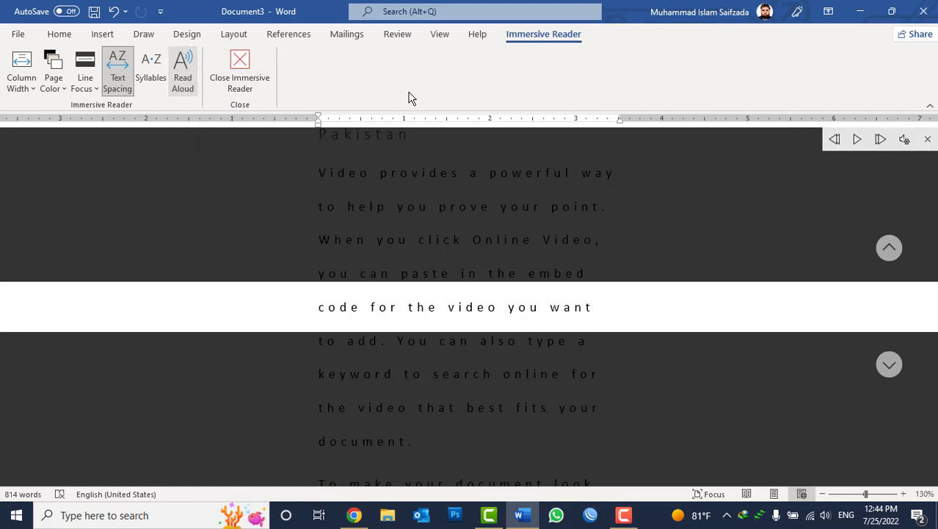
pyautogui.click(860, 141)
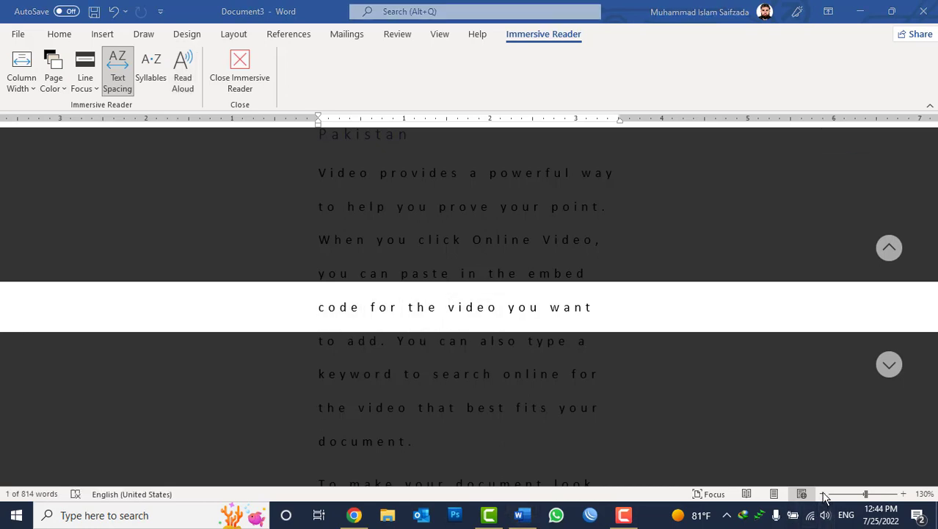
pyautogui.click(825, 515)
pyautogui.click(838, 482)
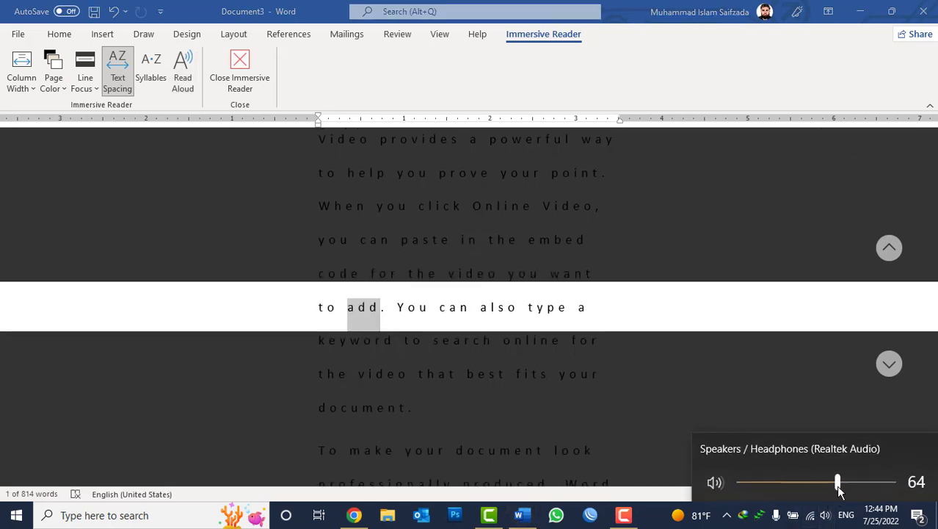
pyautogui.click(629, 76)
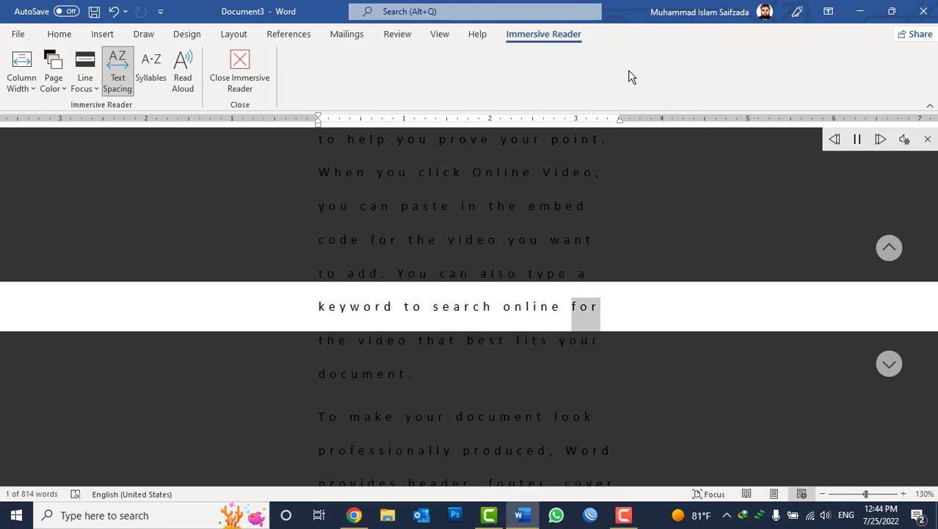
# - Resume reading slightly faster in the Microsoft David voice, then stop playback
pyautogui.click(857, 149)
pyautogui.click(906, 140)
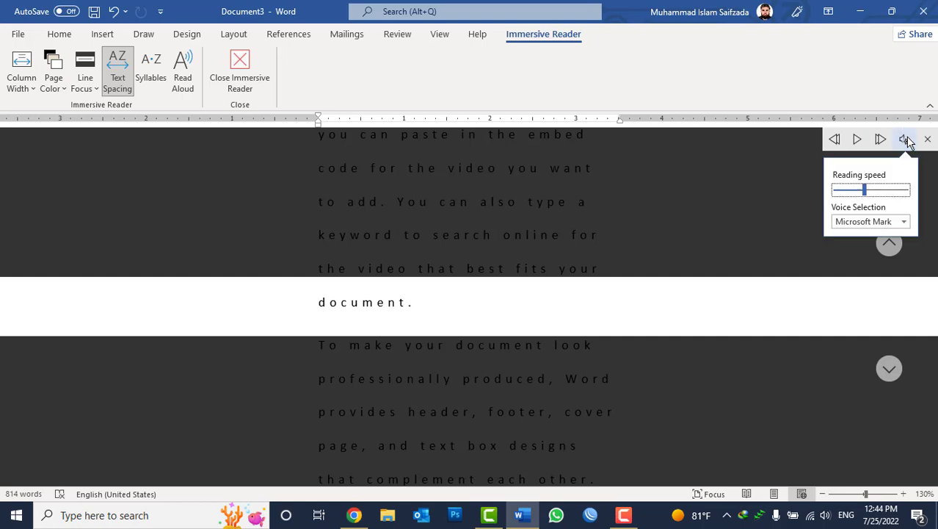
pyautogui.moveTo(866, 190); pyautogui.dragTo(872, 191)
pyautogui.click(870, 221)
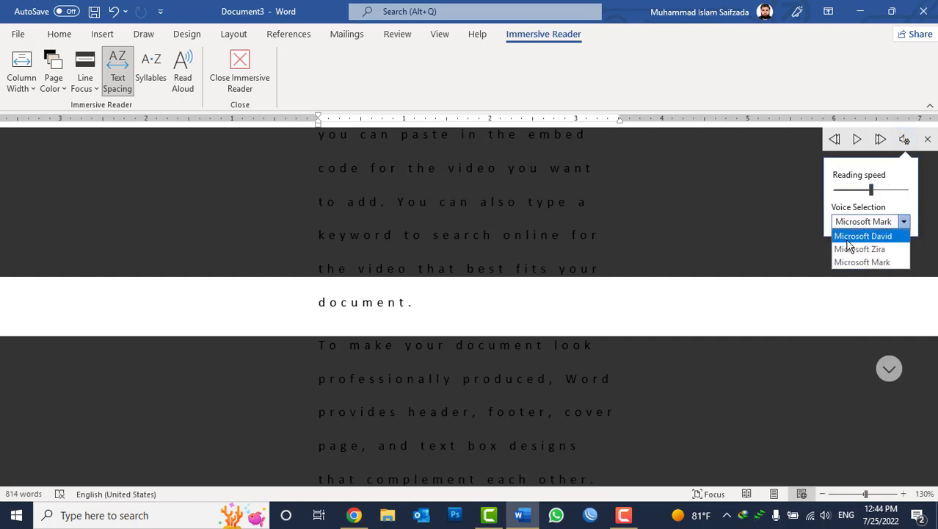
pyautogui.click(851, 236)
pyautogui.click(857, 138)
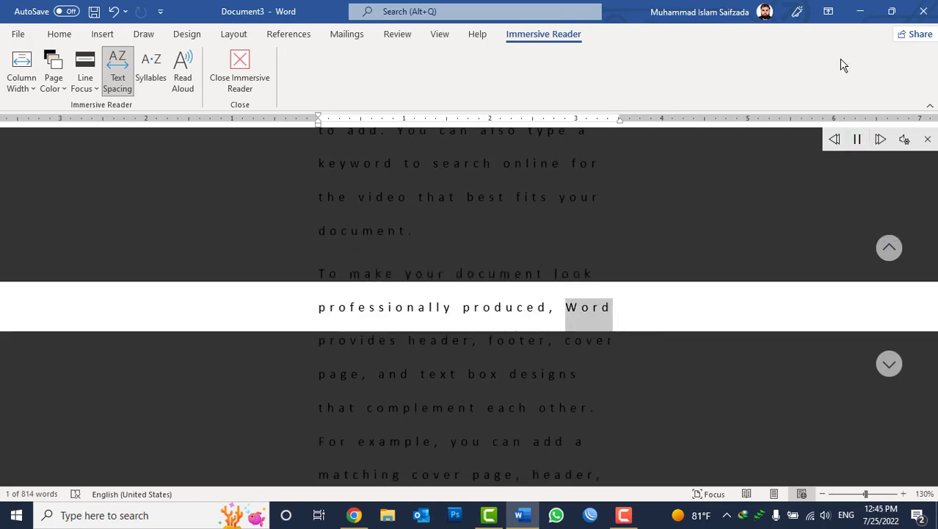
pyautogui.click(929, 139)
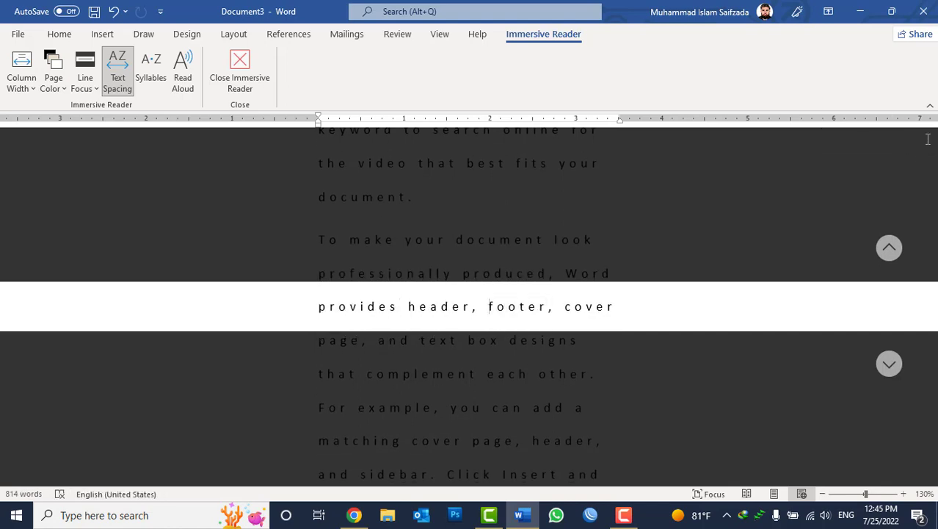
# - Exit Immersive Reader and create a new blank document with Ctrl+N
pyautogui.click(216, 86)
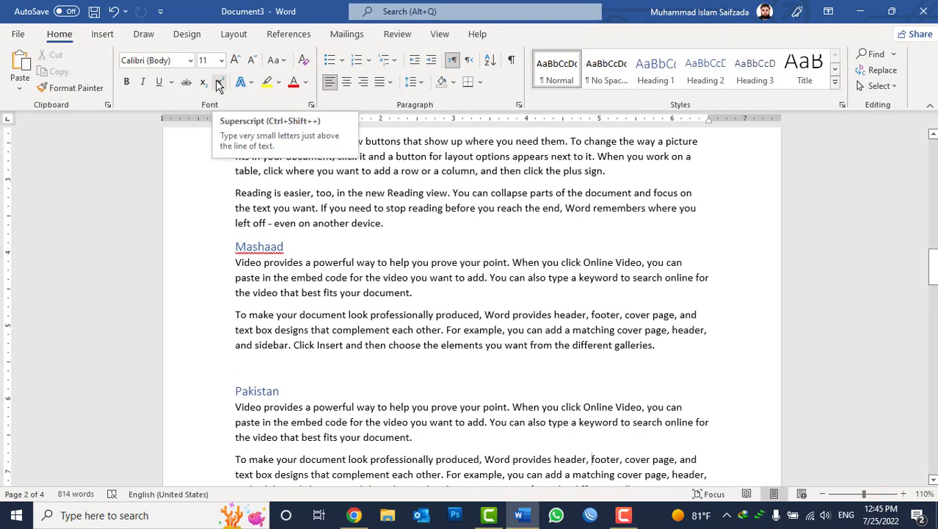
pyautogui.click(437, 35)
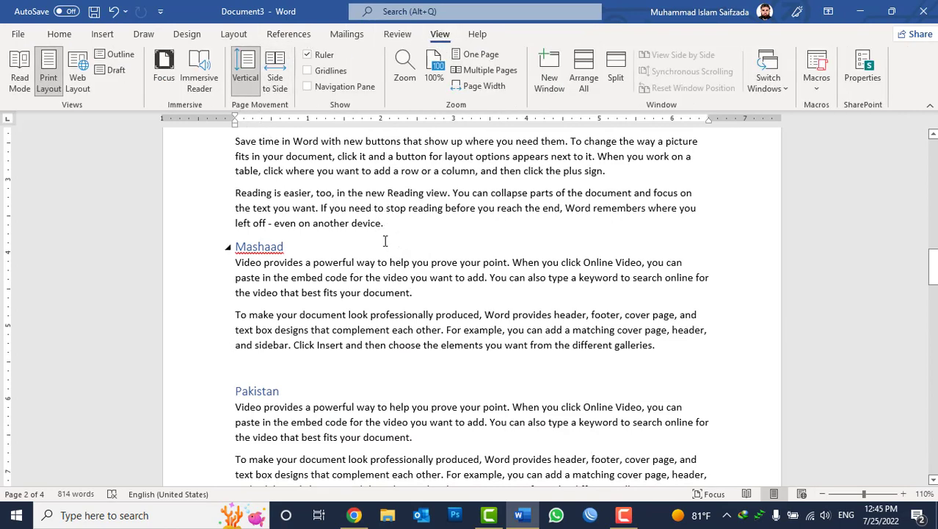
pyautogui.scroll(2, 385, 241)
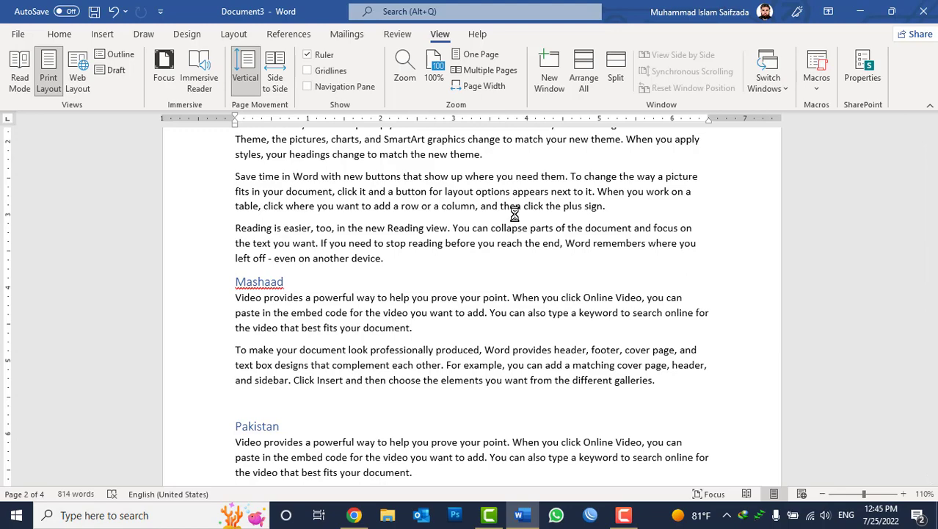
pyautogui.hotkey('ctrl', 'n')
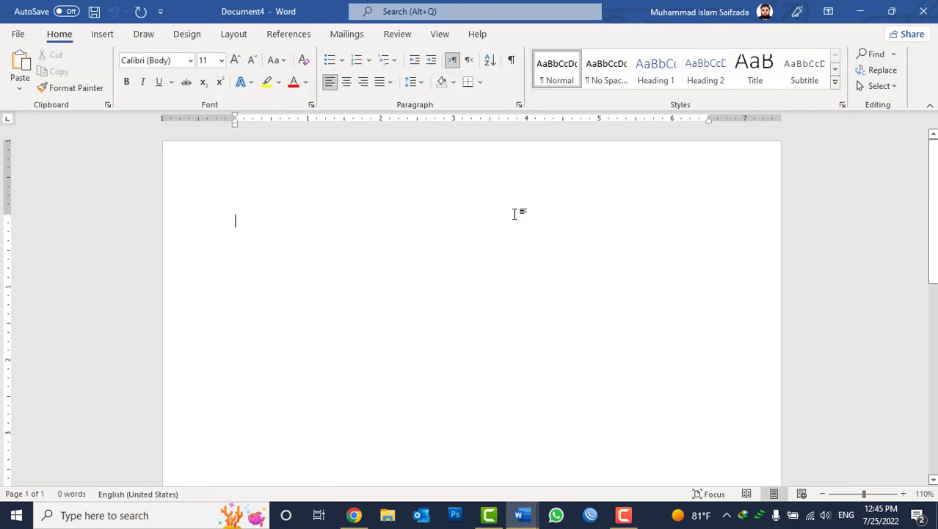
# - Fill Document4 with sample paragraphs using =rand(11)
pyautogui.write('=rand(')
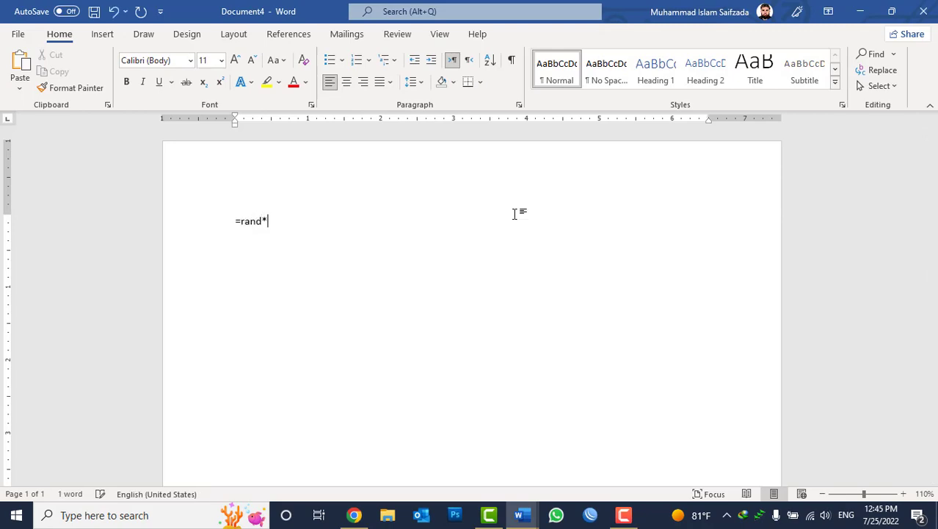
pyautogui.write('11')
pyautogui.write(')')
pyautogui.press('Return')
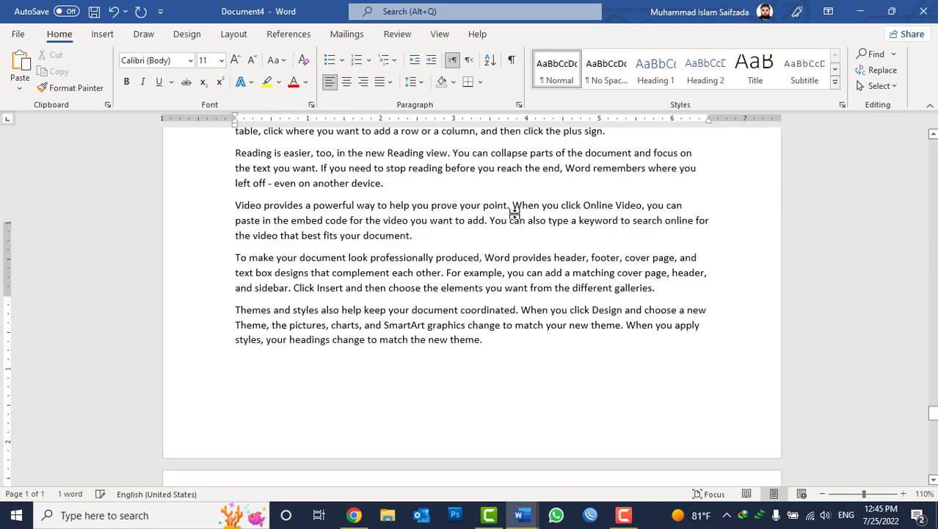
pyautogui.scroll(5, 515, 213)
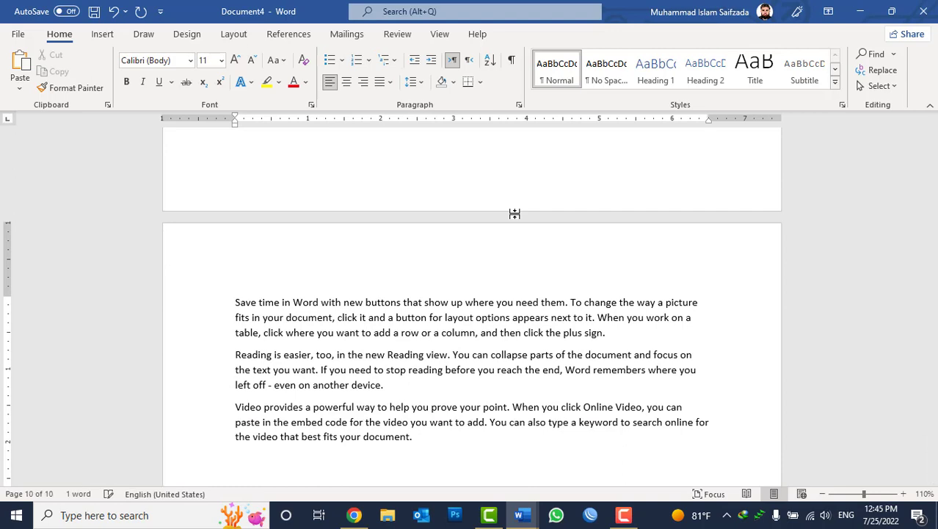
# - Switch page movement to Side to Side and scroll through the pages
pyautogui.click(435, 34)
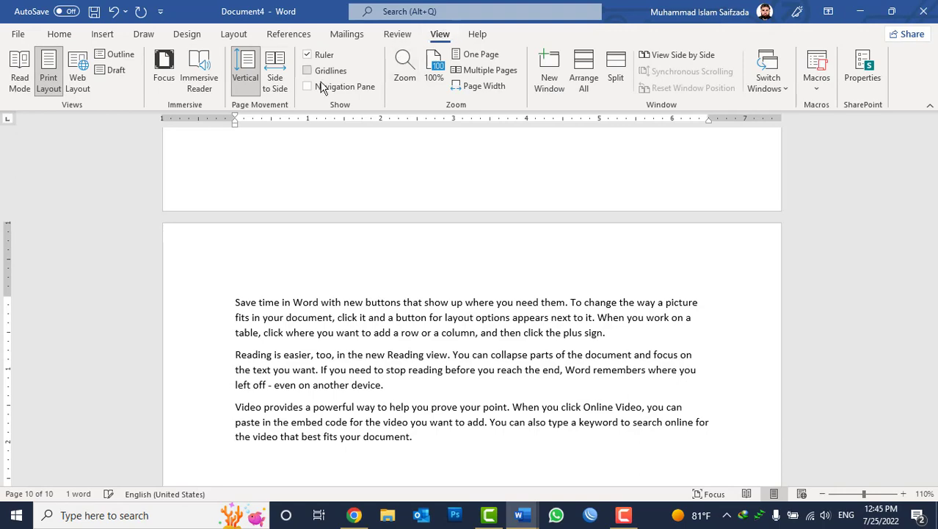
pyautogui.click(282, 71)
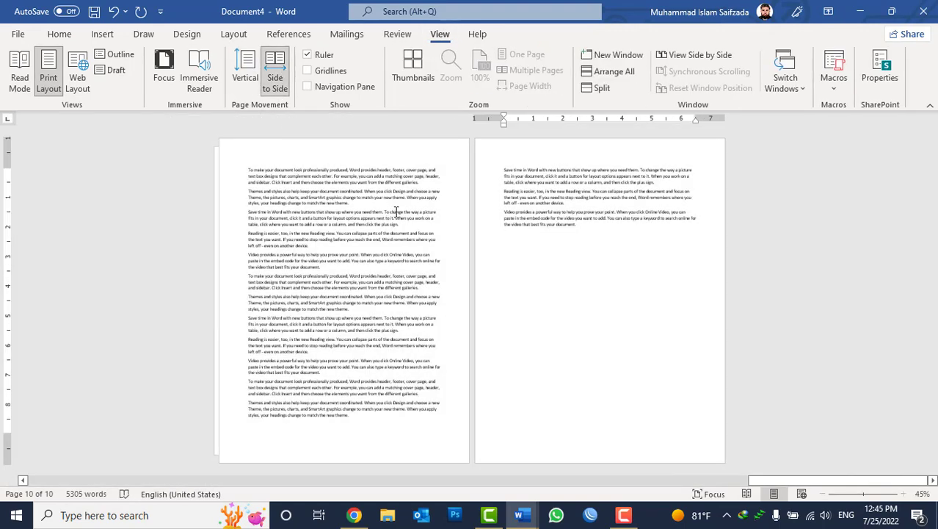
pyautogui.scroll(1, 450, 287)
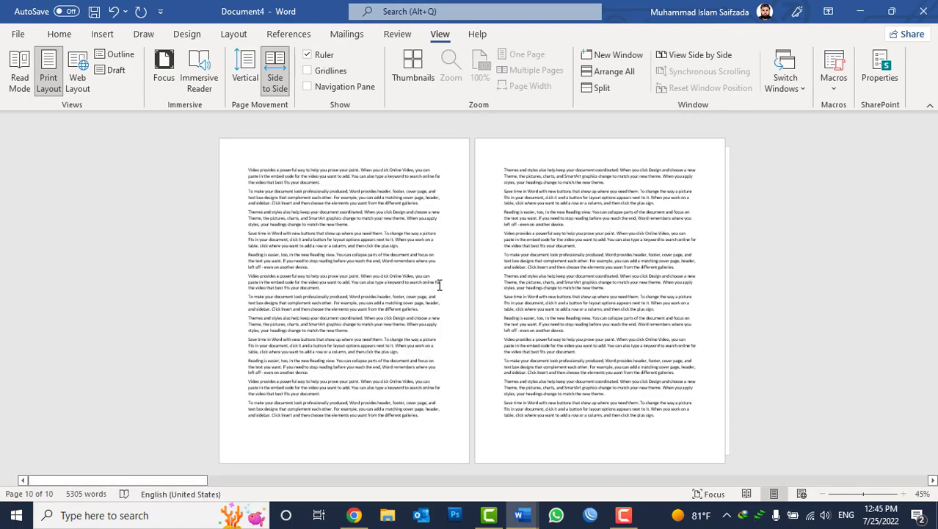
pyautogui.scroll(1, 441, 286)
pyautogui.scroll(-2, 442, 286)
pyautogui.scroll(2, 443, 285)
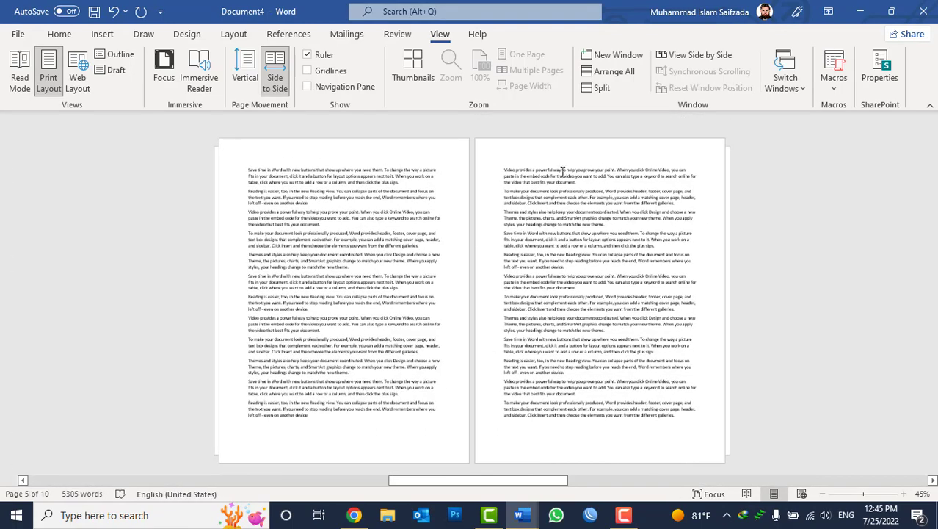
# - View Document3 and Document4 side by side, then maximize the Document3 window
pyautogui.click(708, 56)
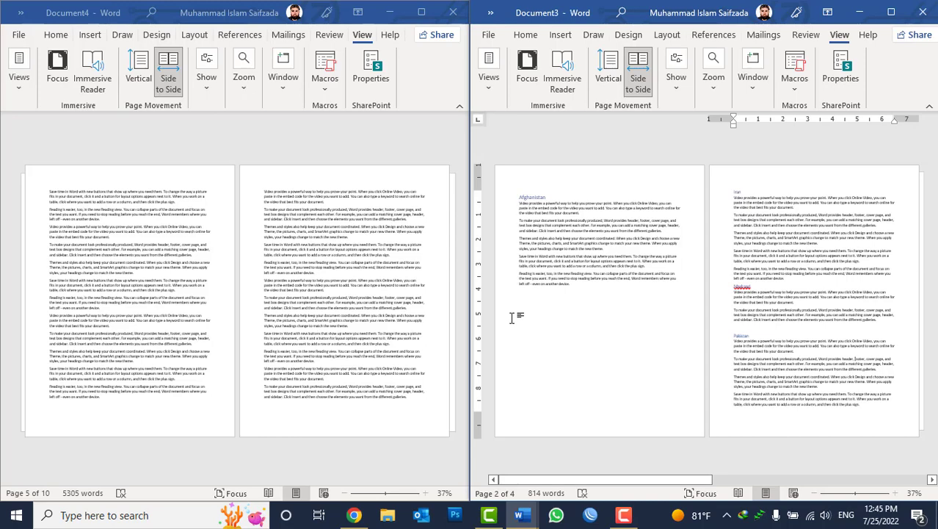
pyautogui.click(891, 11)
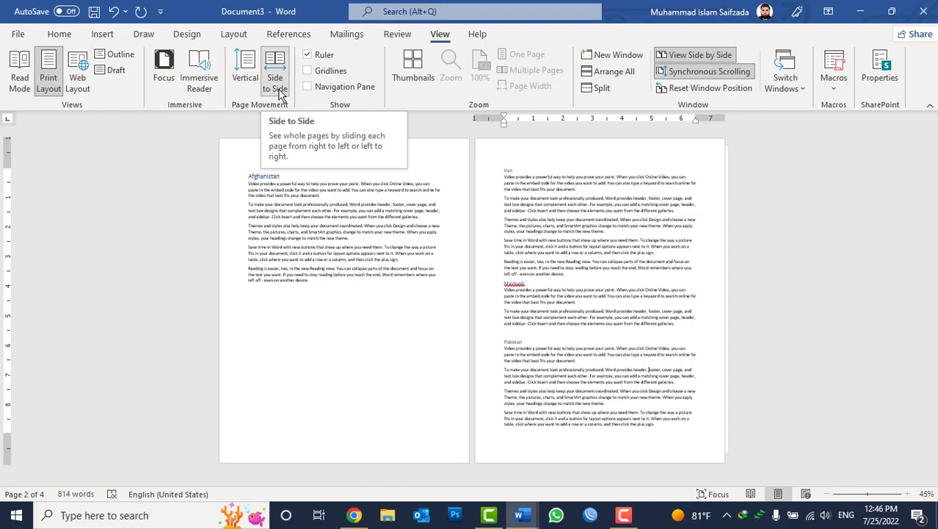
# - Switch Document3 to Vertical page movement and scroll through it
pyautogui.click(245, 73)
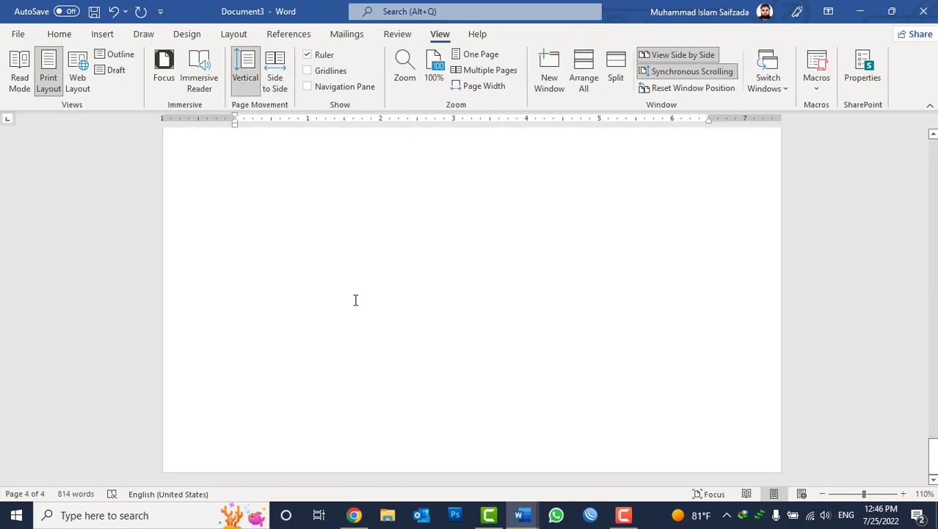
pyautogui.scroll(3, 355, 299)
pyautogui.scroll(5, 356, 300)
pyautogui.scroll(5, 354, 300)
pyautogui.scroll(5, 354, 301)
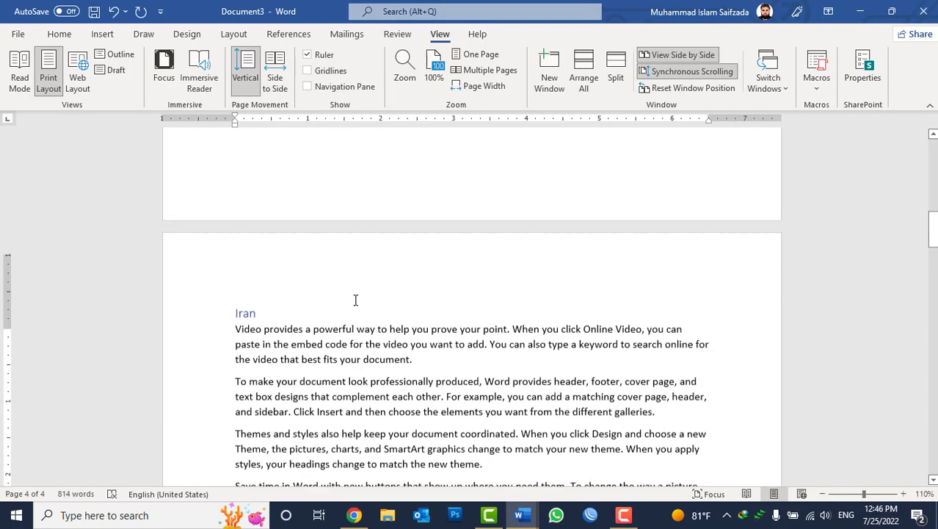
pyautogui.scroll(5, 354, 309)
pyautogui.scroll(15, 354, 309)
pyautogui.scroll(-5, 294, 243)
pyautogui.scroll(-1, 231, 178)
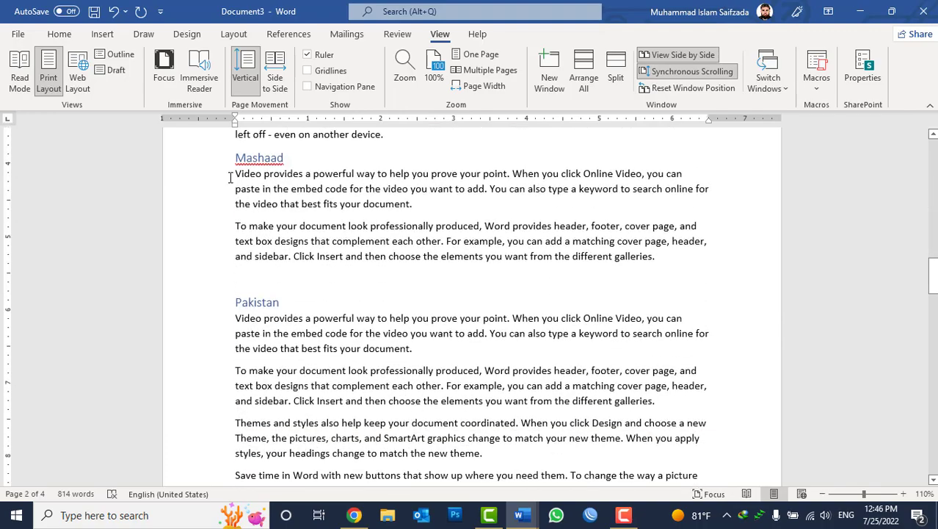
# - Try Side to Side paging again, then return to Vertical
pyautogui.click(273, 79)
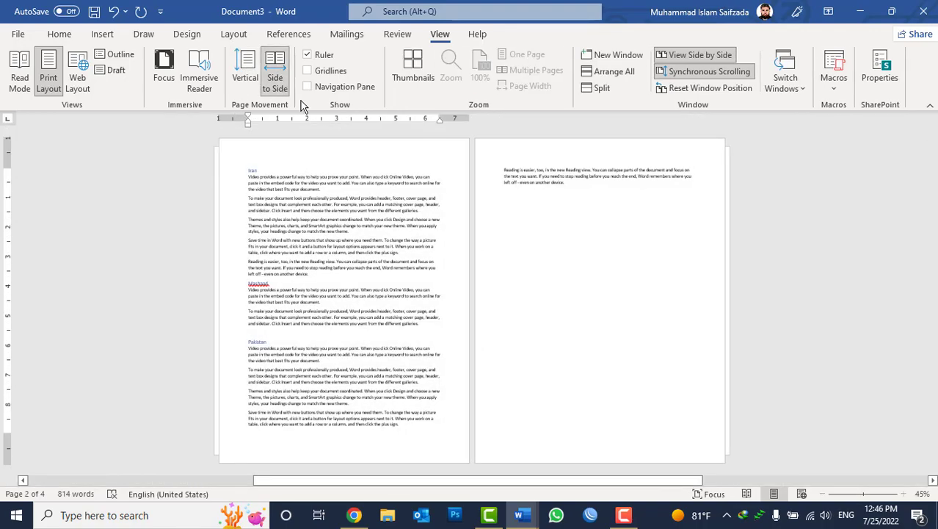
pyautogui.scroll(3, 366, 256)
pyautogui.scroll(-5, 367, 257)
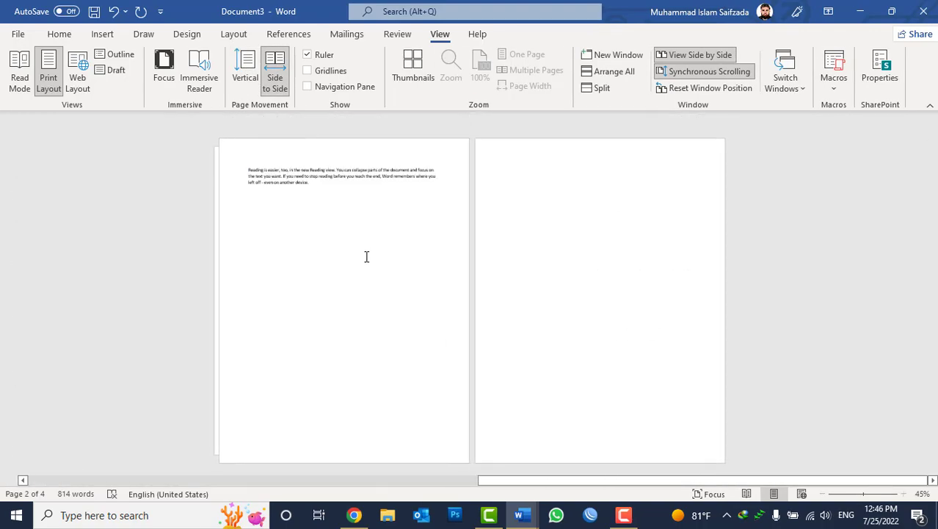
pyautogui.scroll(5, 367, 257)
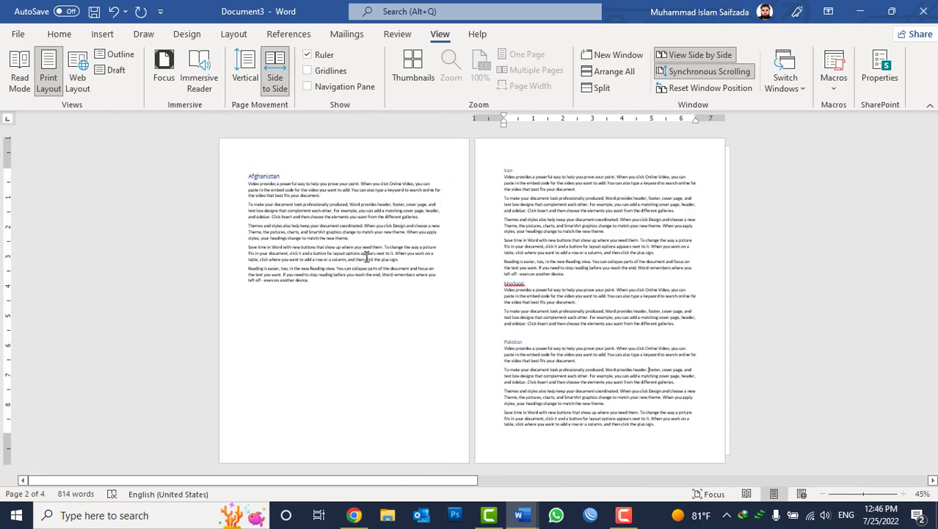
pyautogui.click(246, 72)
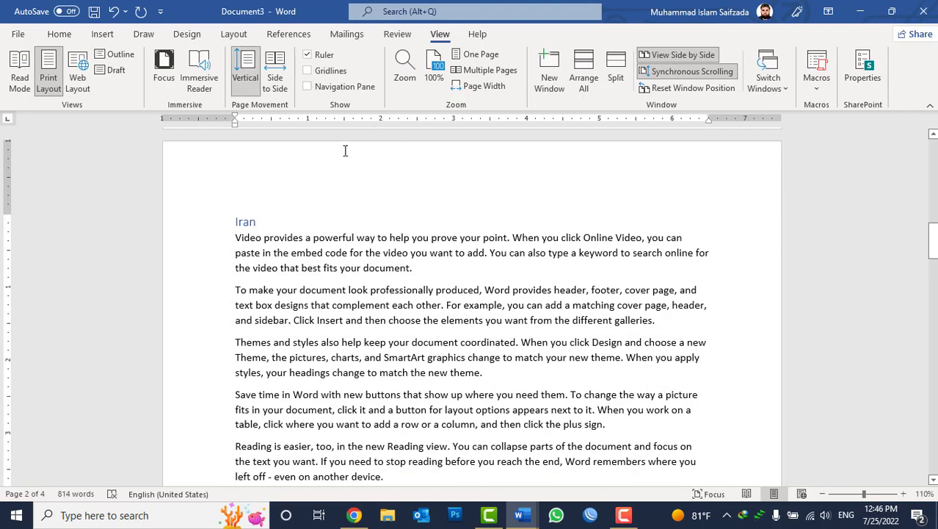
pyautogui.click(320, 57)
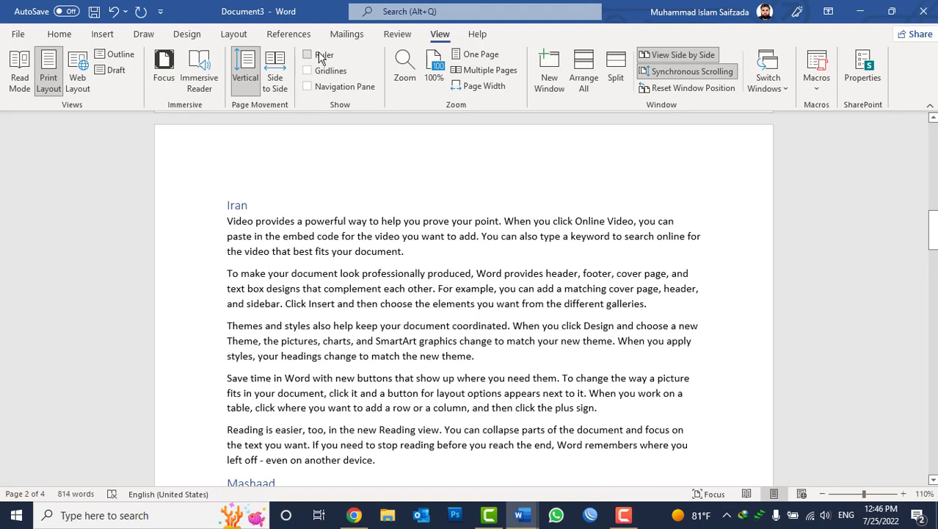
pyautogui.click(320, 57)
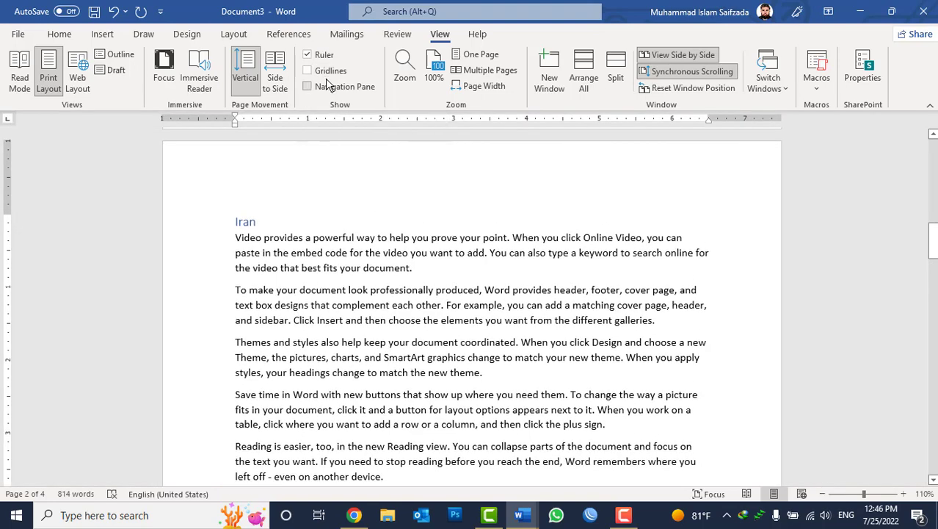
pyautogui.click(329, 73)
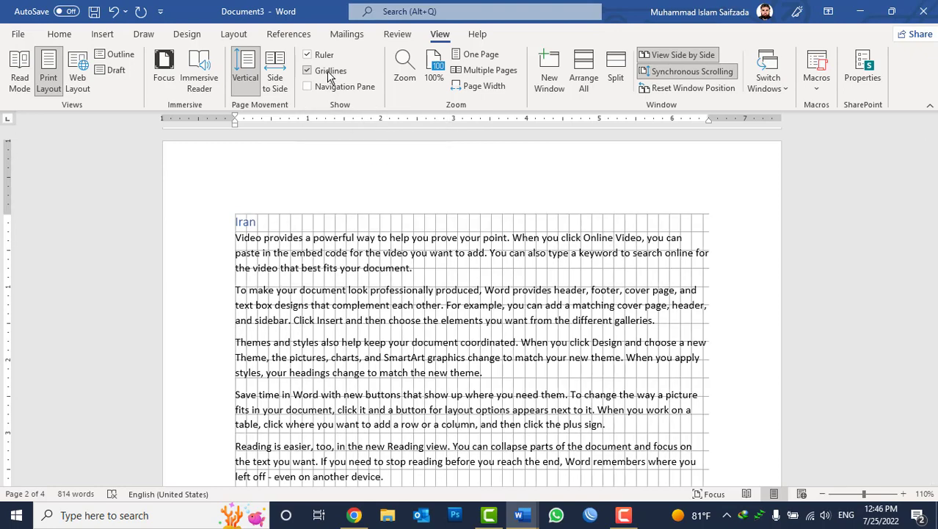
pyautogui.click(329, 76)
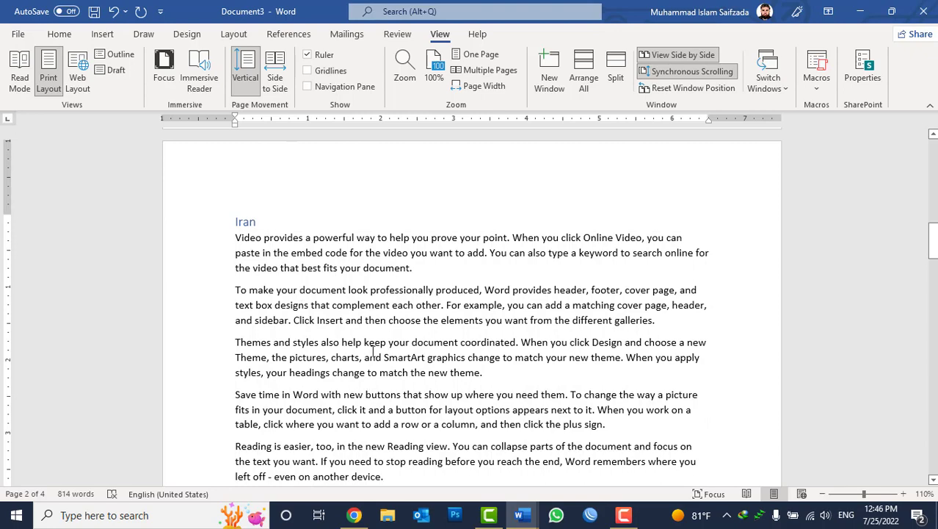
pyautogui.scroll(10, 376, 345)
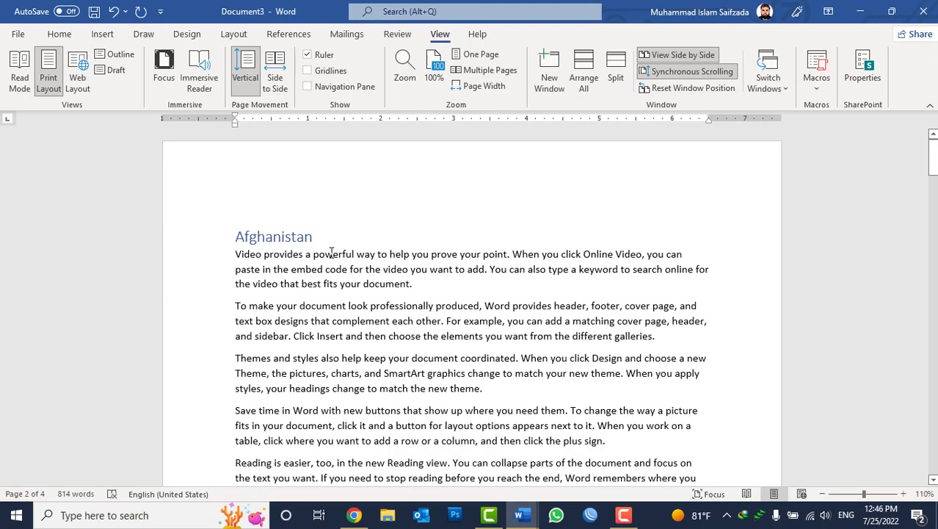
pyautogui.click(348, 87)
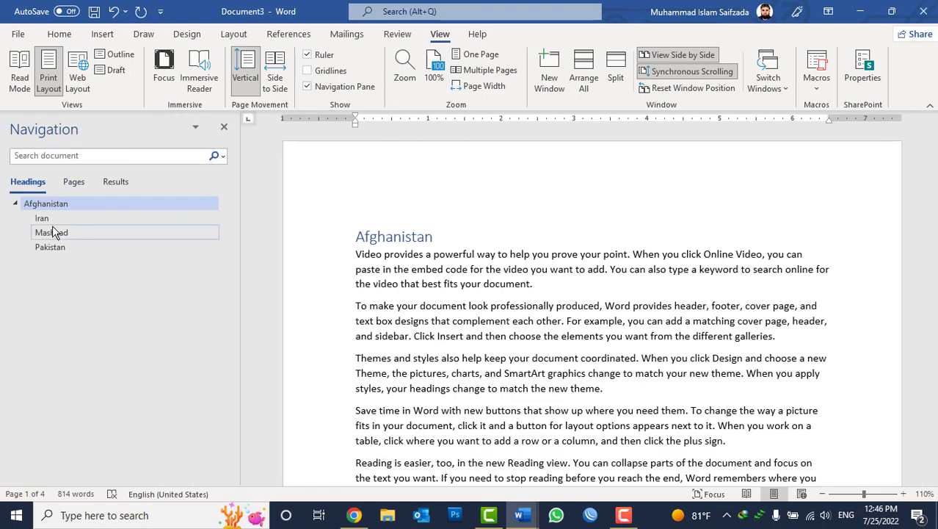
pyautogui.click(61, 251)
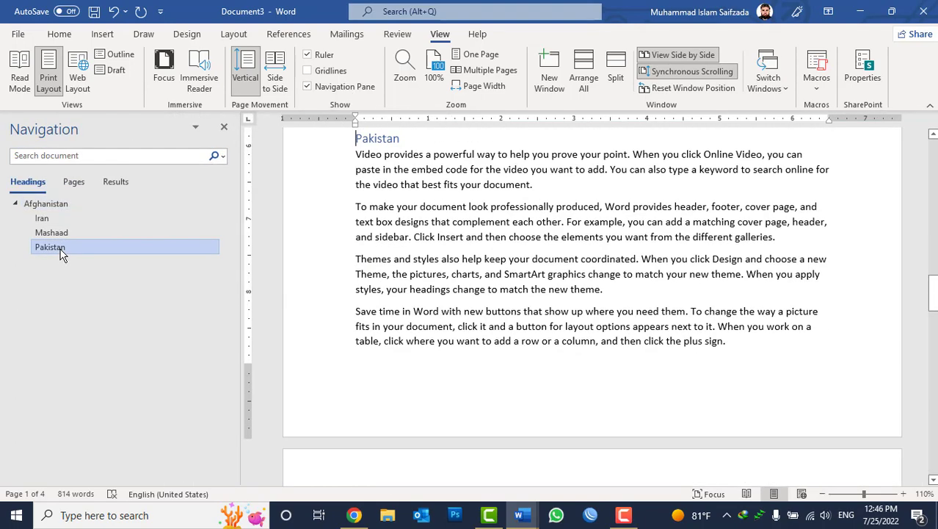
pyautogui.click(44, 204)
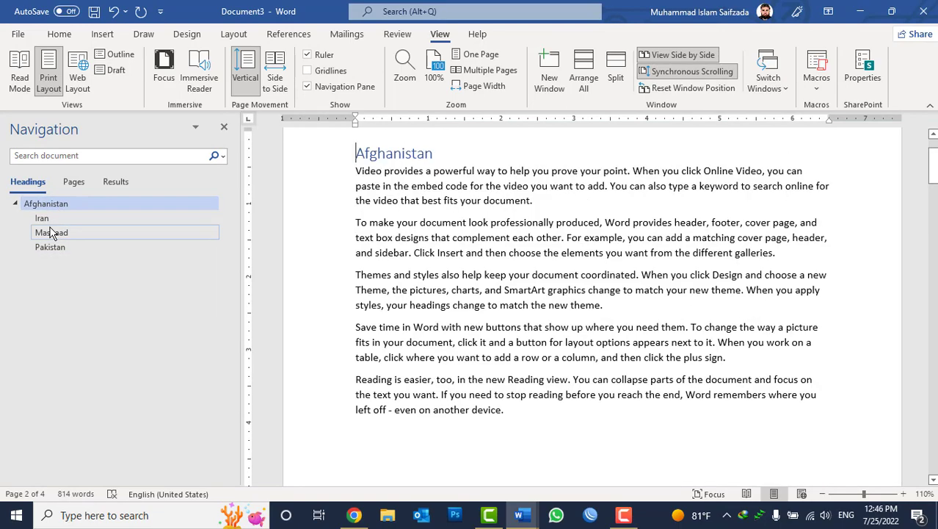
pyautogui.click(59, 232)
pyautogui.click(73, 183)
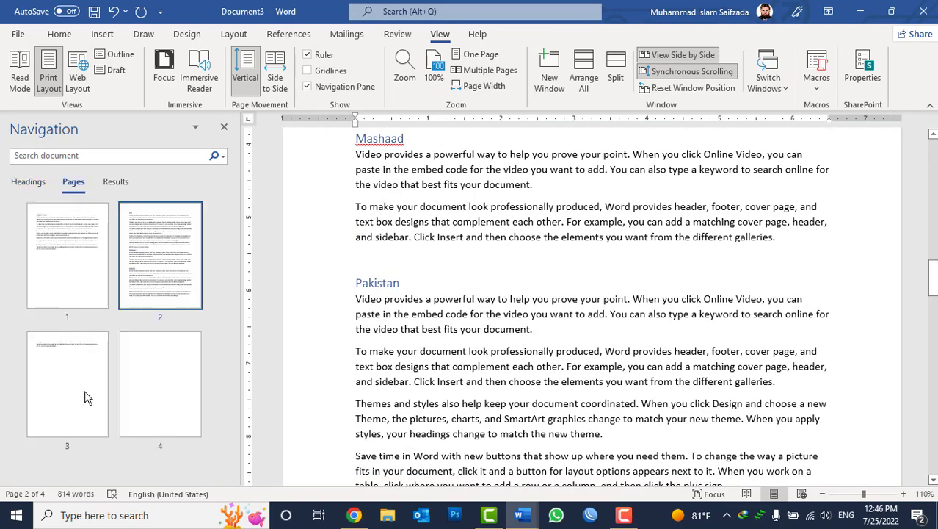
pyautogui.click(134, 401)
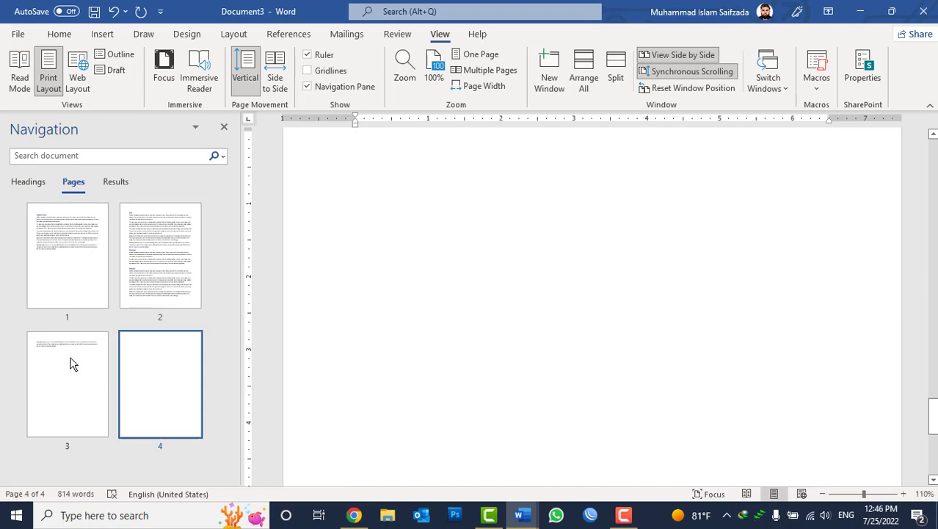
pyautogui.click(66, 236)
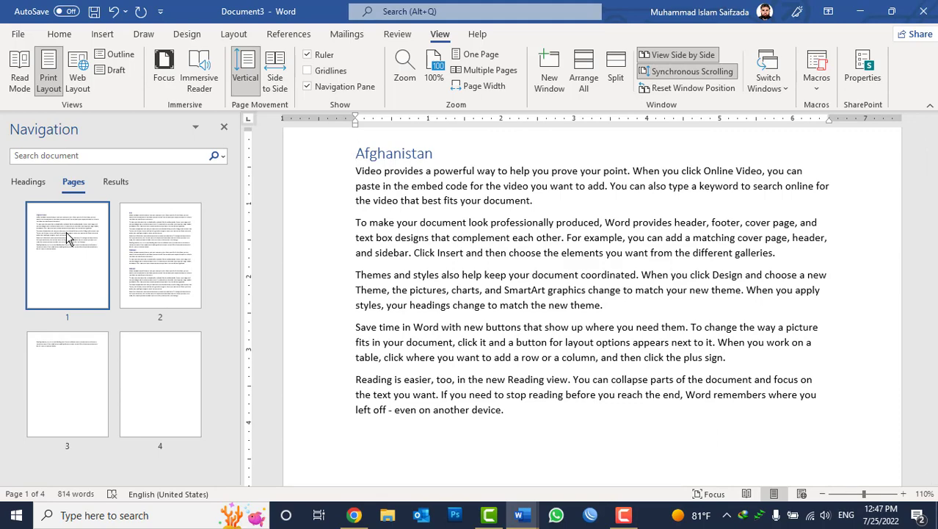
pyautogui.click(354, 87)
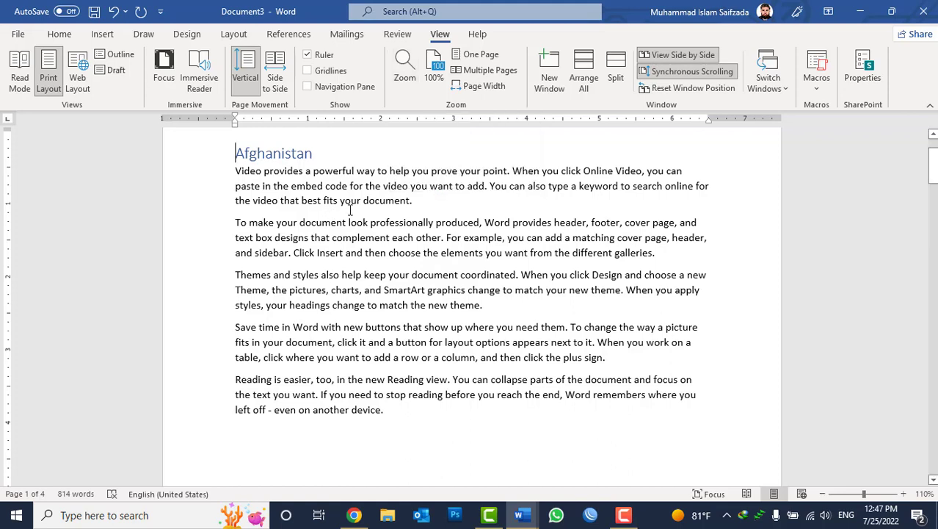
# - Step the status-bar zoom from 100% up to 140%, down to about 69%, then back to 100%
pyautogui.click(433, 77)
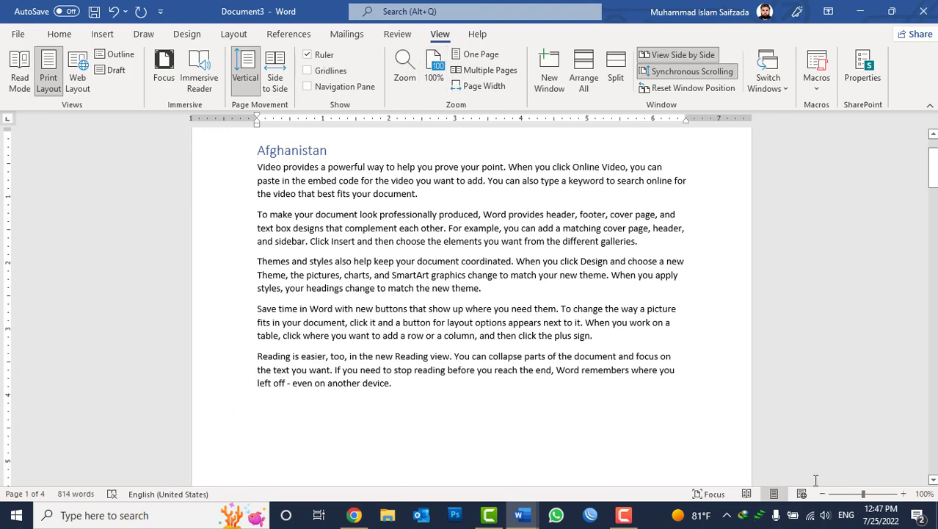
pyautogui.click(904, 494)
pyautogui.click(903, 493)
pyautogui.click(903, 494)
pyautogui.click(903, 493)
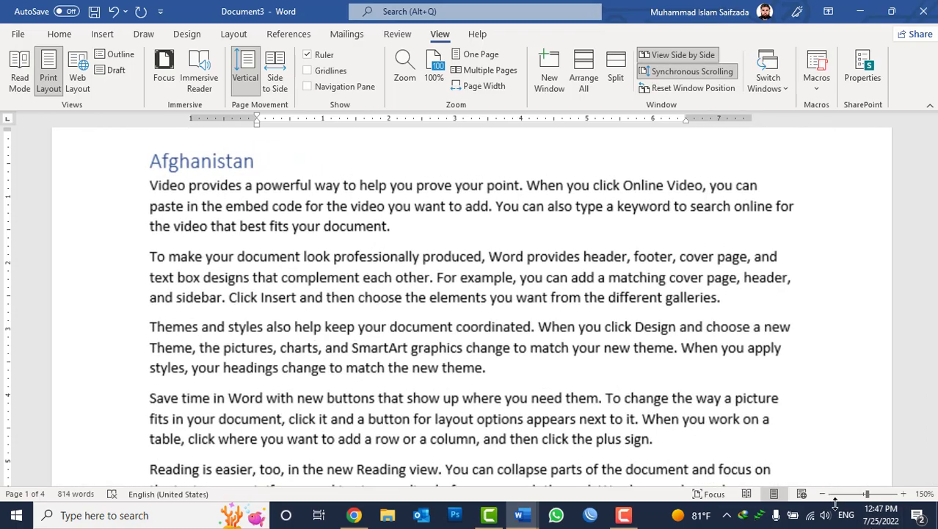
pyautogui.click(854, 494)
pyautogui.click(854, 493)
pyautogui.click(854, 494)
pyautogui.click(852, 495)
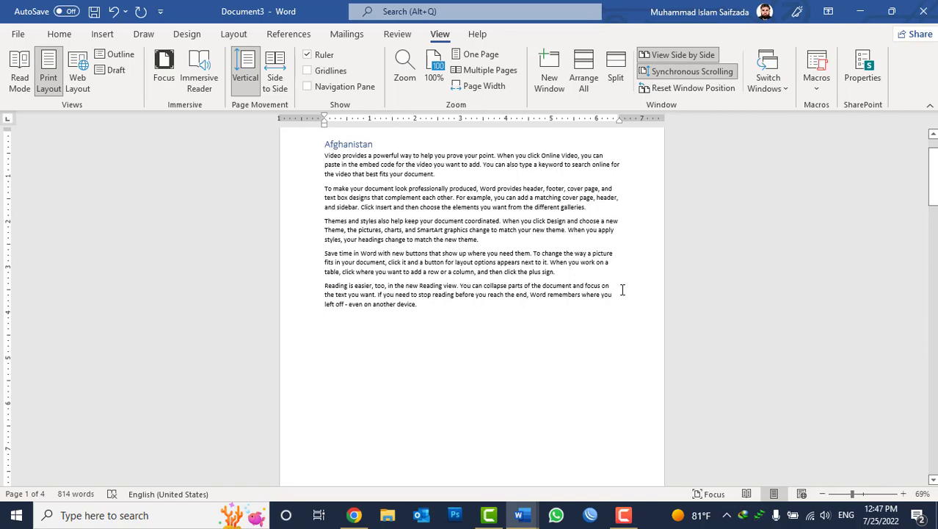
pyautogui.click(434, 66)
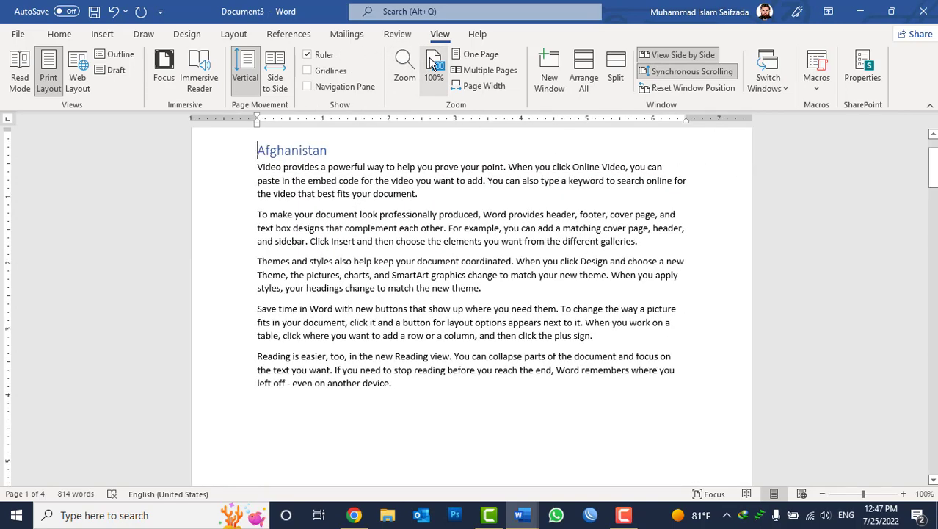
# - Show many pages at once at 10% zoom via the Zoom dialog, then return to 100%
pyautogui.click(417, 68)
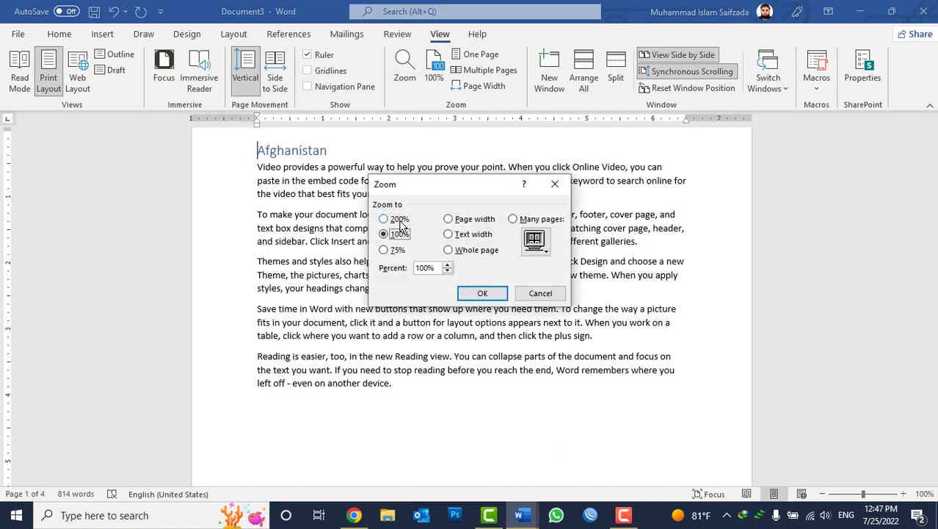
pyautogui.click(398, 220)
pyautogui.click(397, 250)
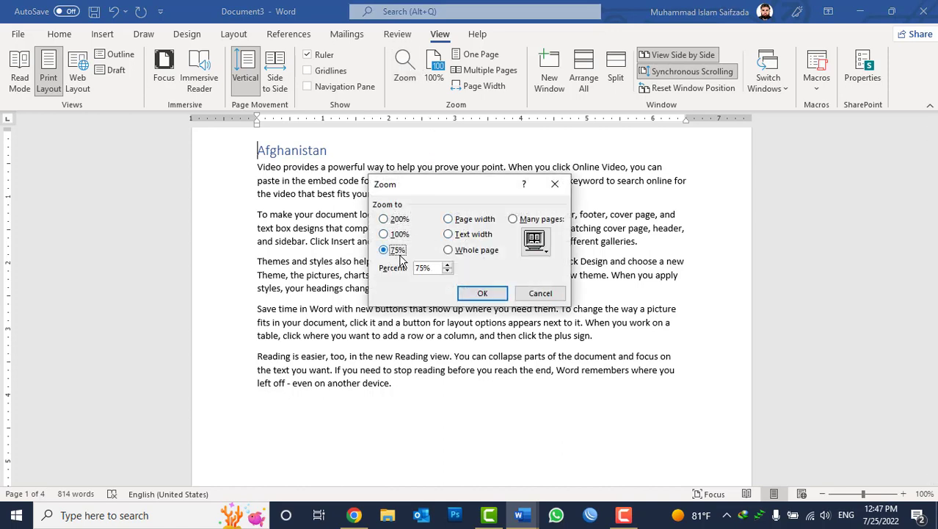
pyautogui.click(411, 270)
pyautogui.click(513, 219)
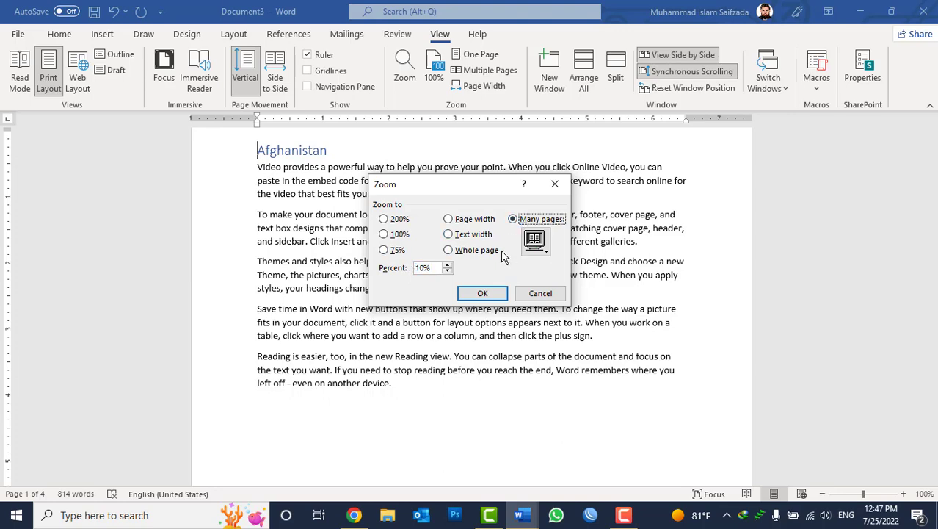
pyautogui.click(482, 295)
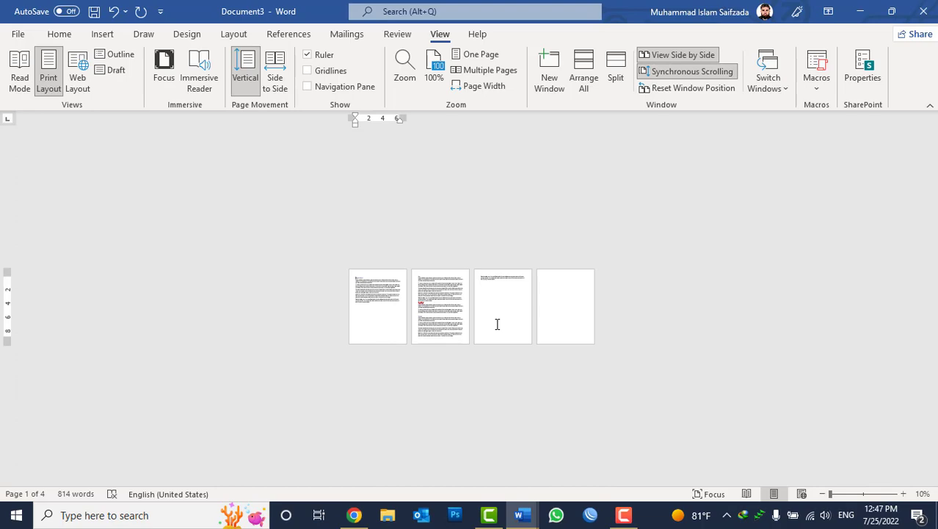
pyautogui.click(438, 67)
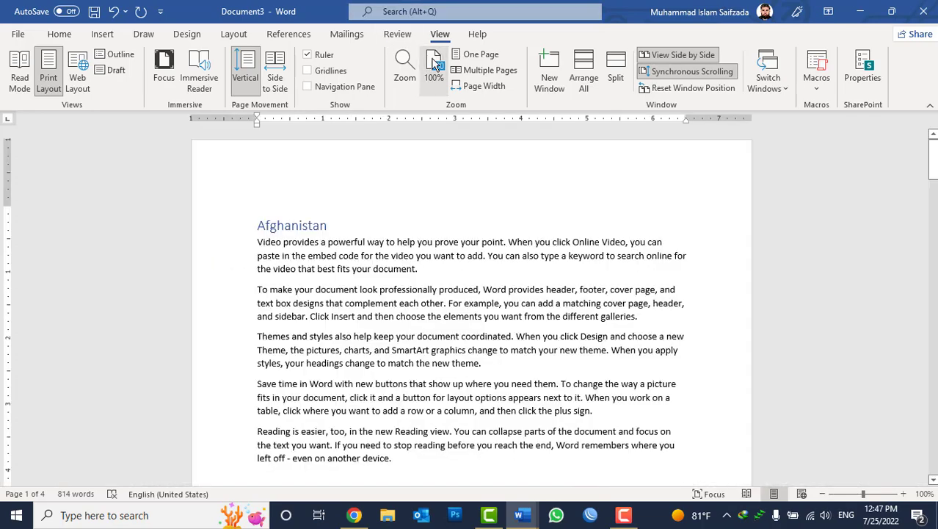
pyautogui.click(468, 69)
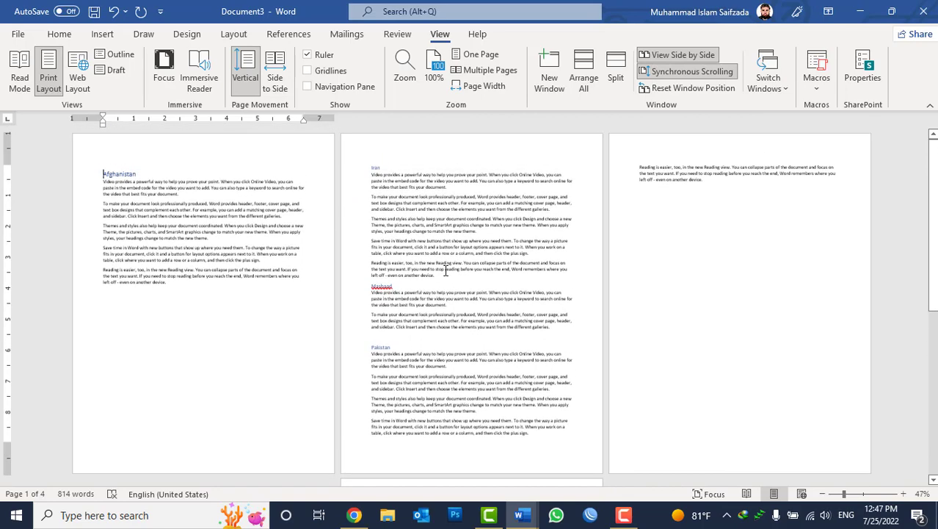
pyautogui.click(490, 56)
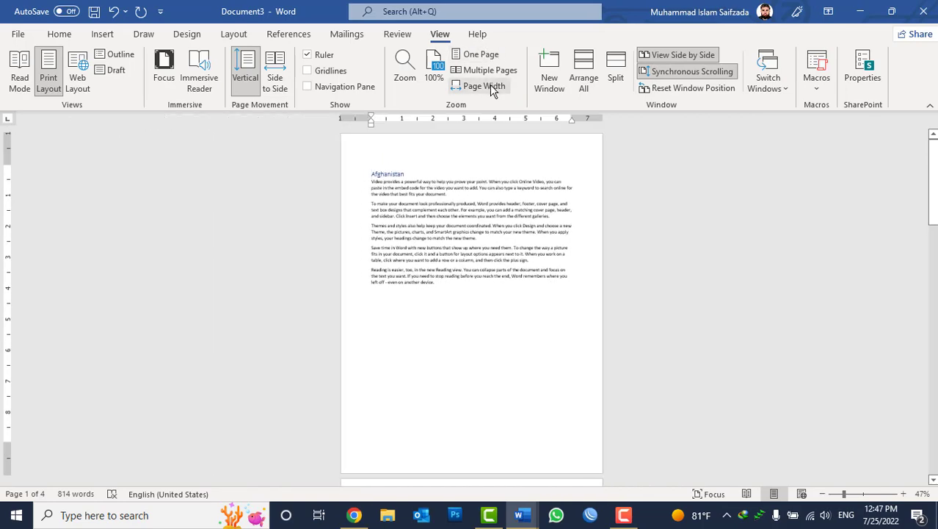
pyautogui.click(490, 85)
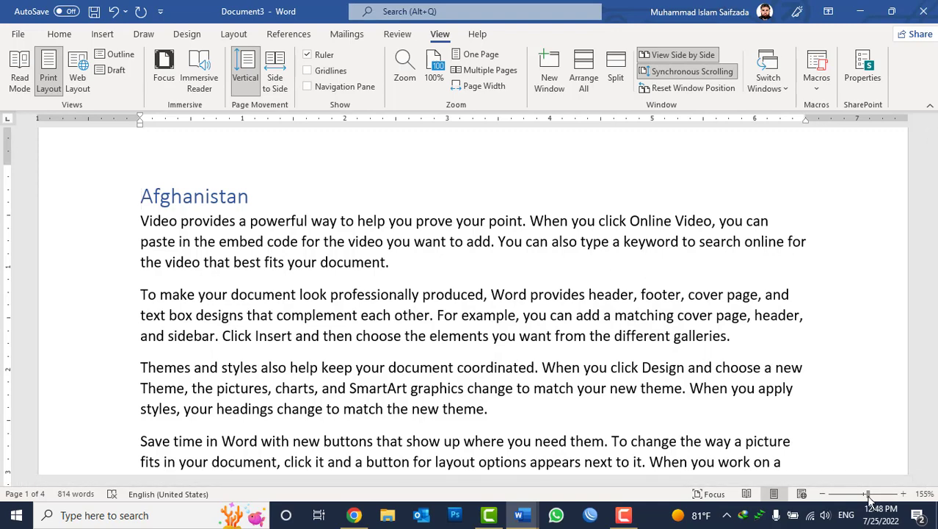
pyautogui.click(444, 67)
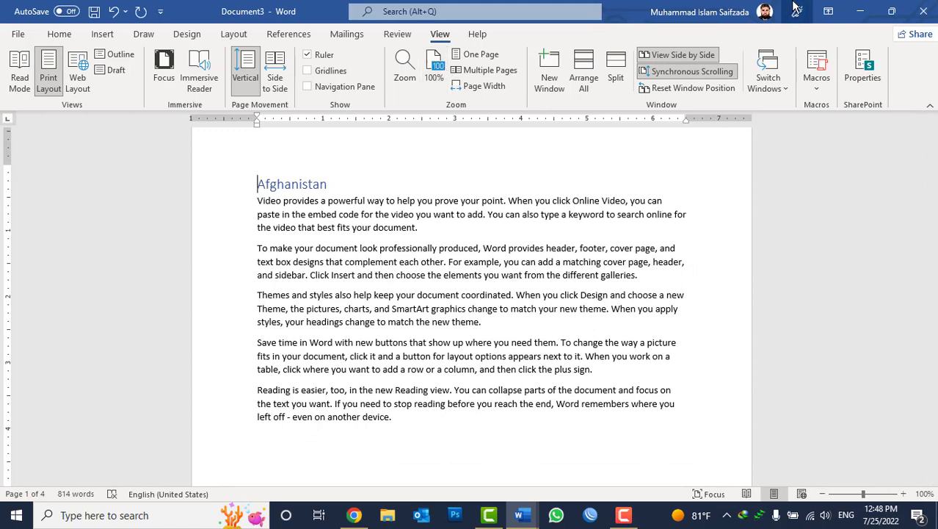
# - Close Document4 without saving, then start closing Document3 to bring up its save prompt
pyautogui.click(866, 13)
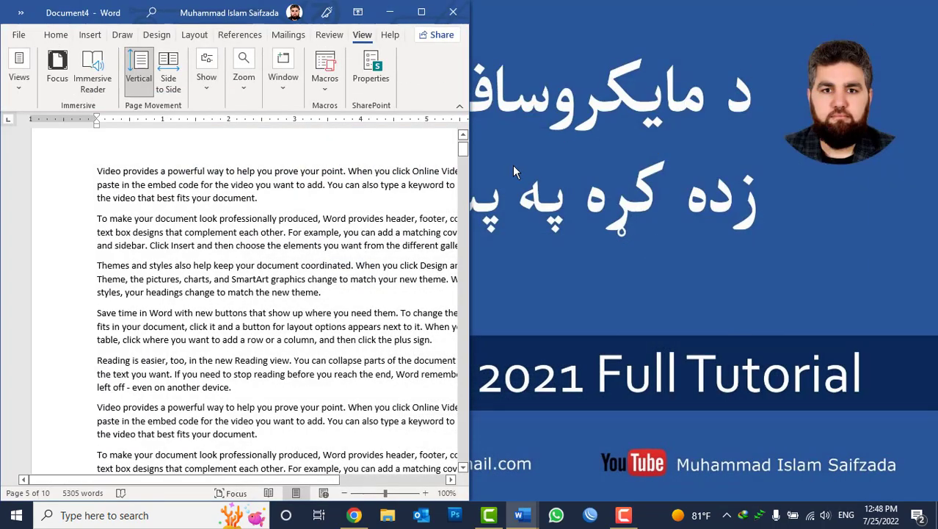
pyautogui.click(462, 20)
pyautogui.click(297, 335)
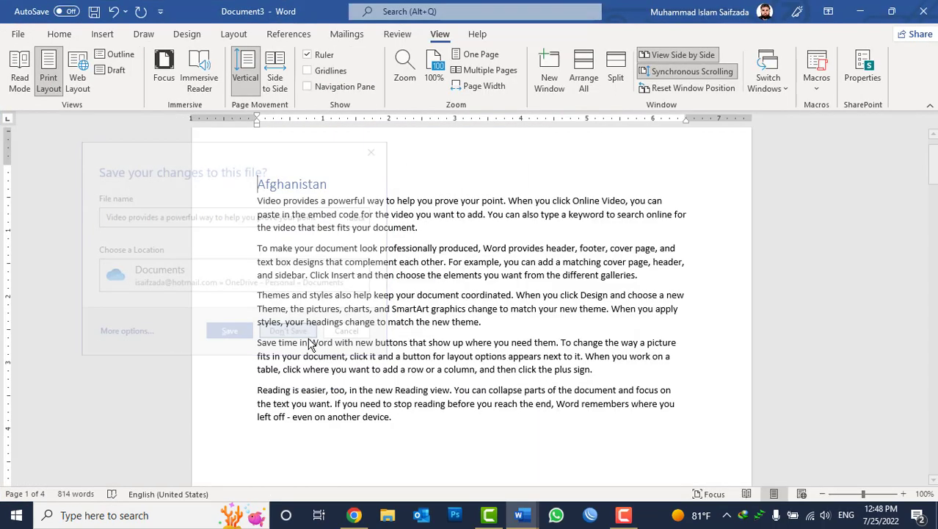
pyautogui.click(923, 11)
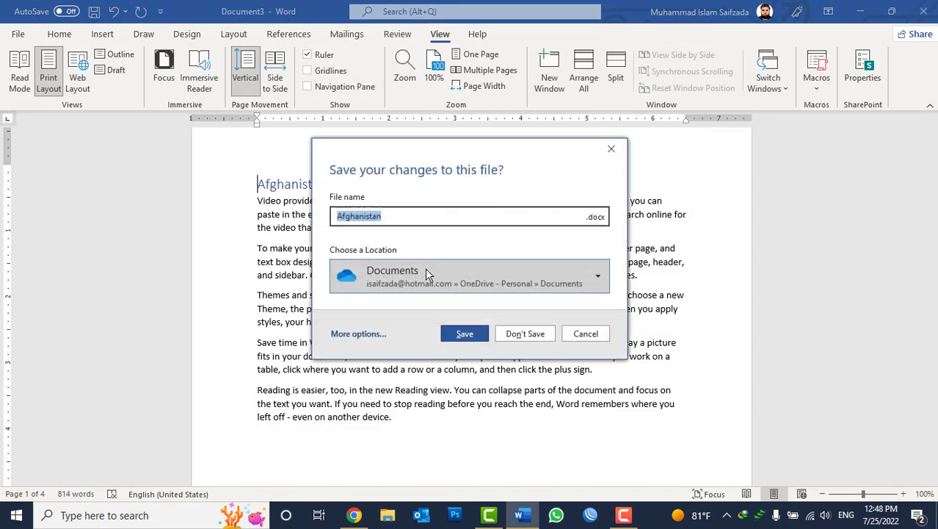